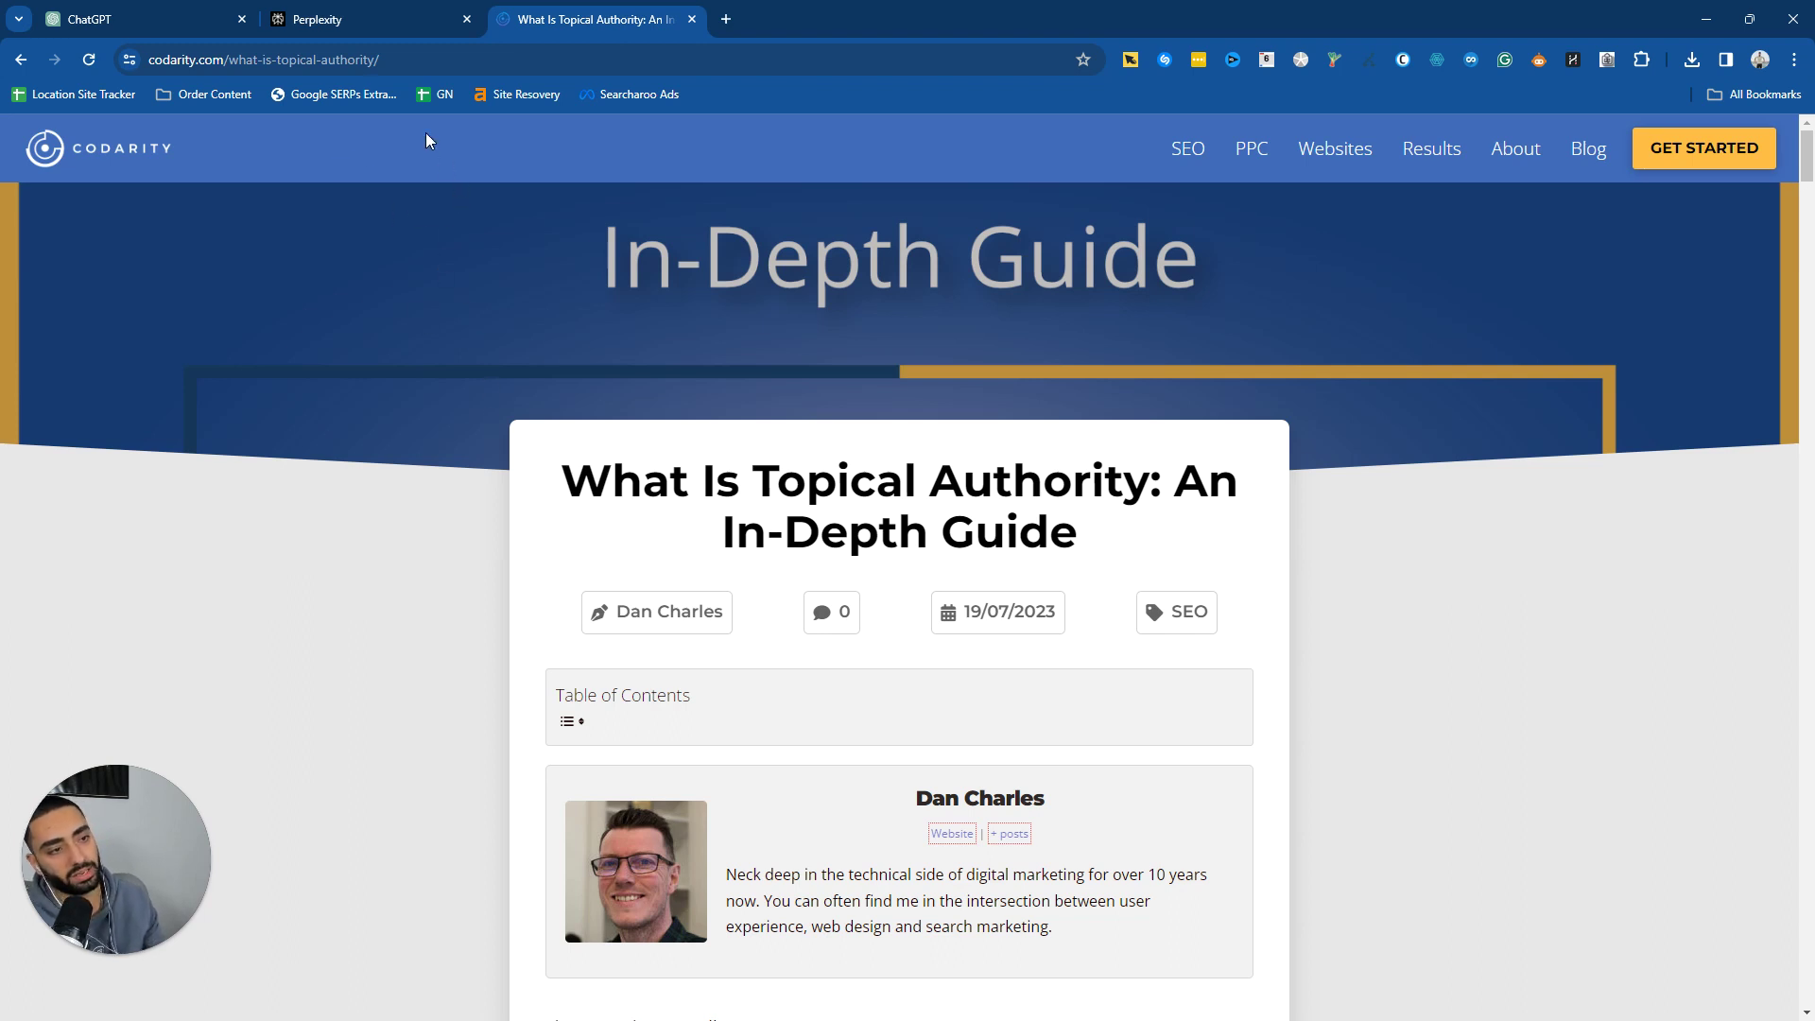
Step: Switch to the Perplexity tab holding the drafted topical-map request
left_click(378, 11)
Step: In account settings, choose Default as the AI model and DALL-E 3 for image generation
left_click(144, 59)
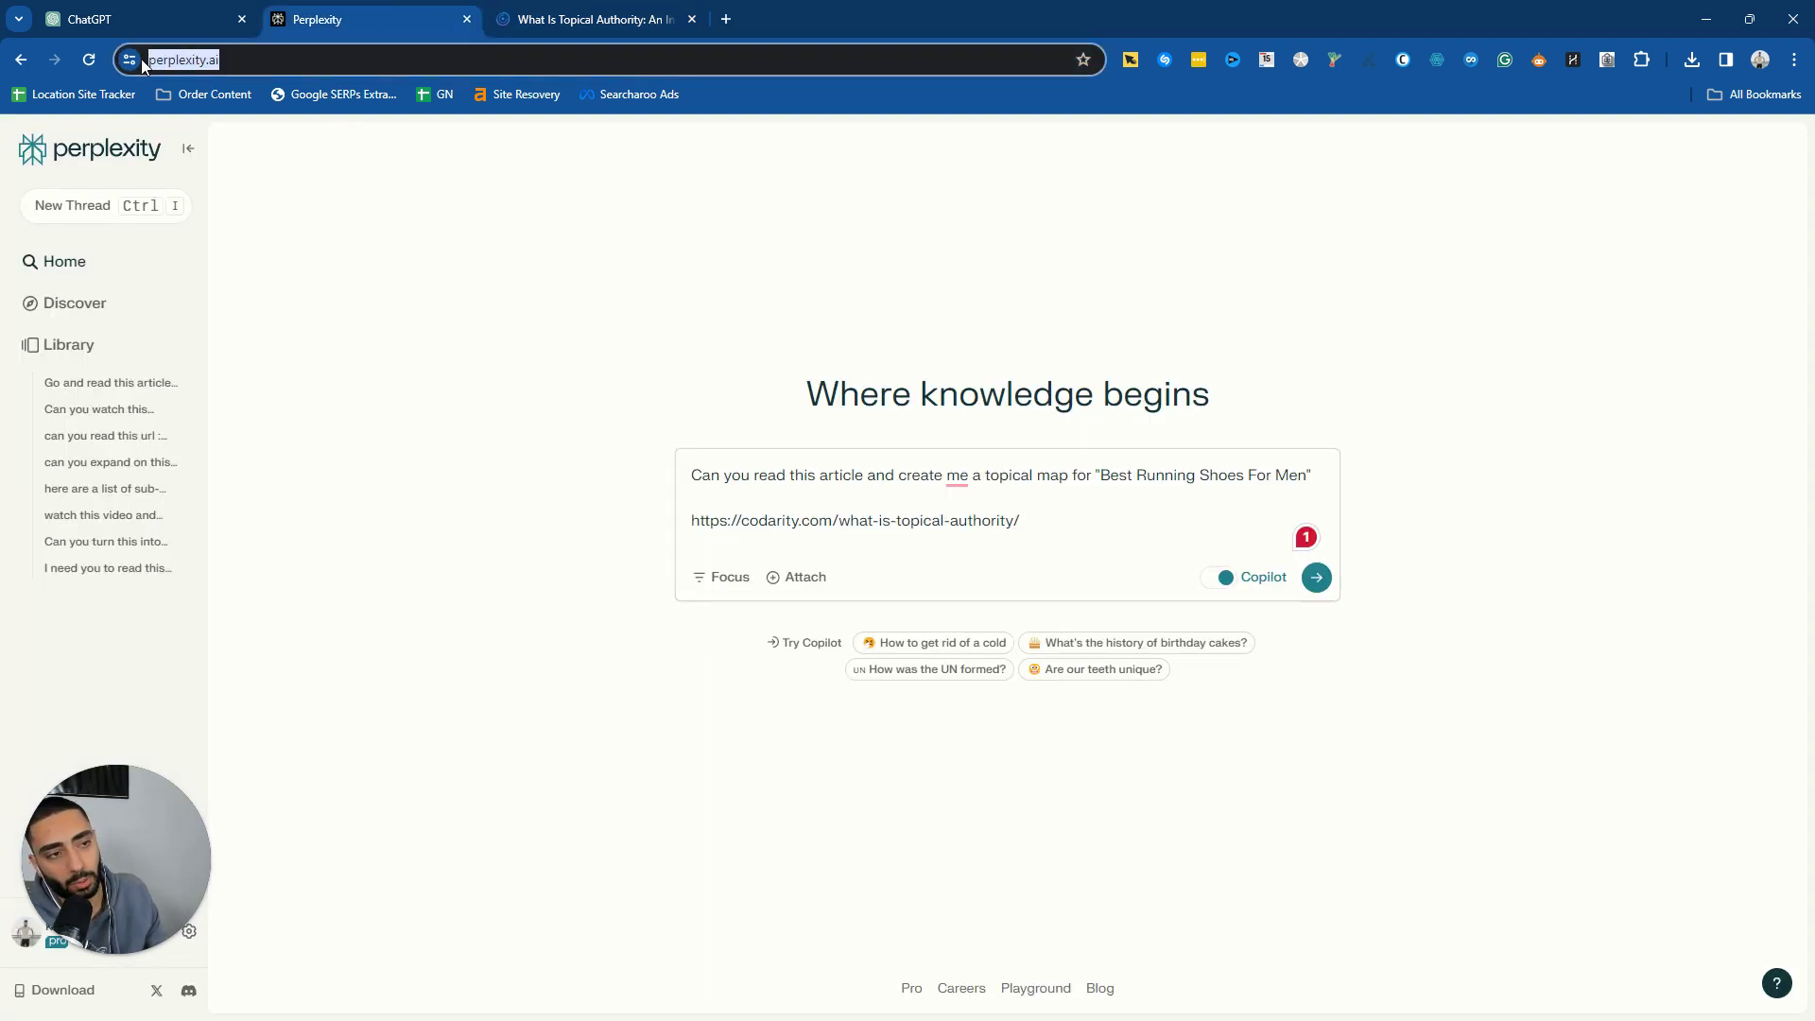
left_click(437, 268)
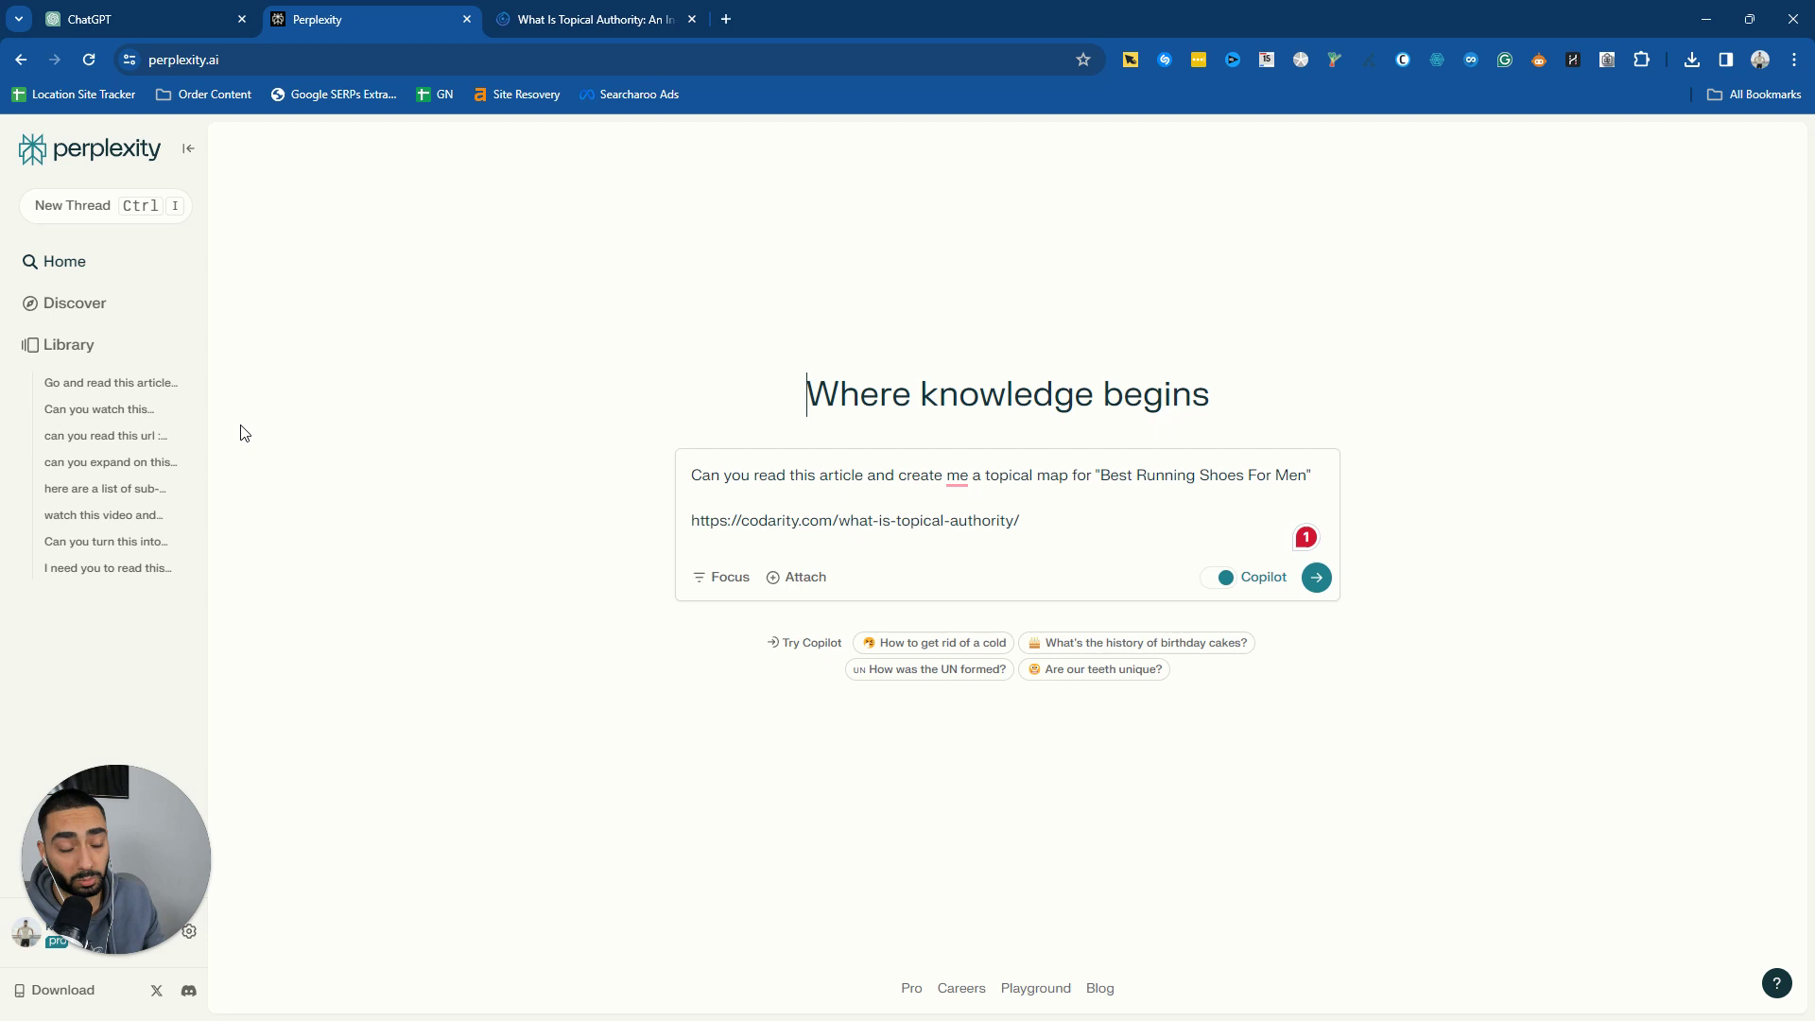
left_click(189, 935)
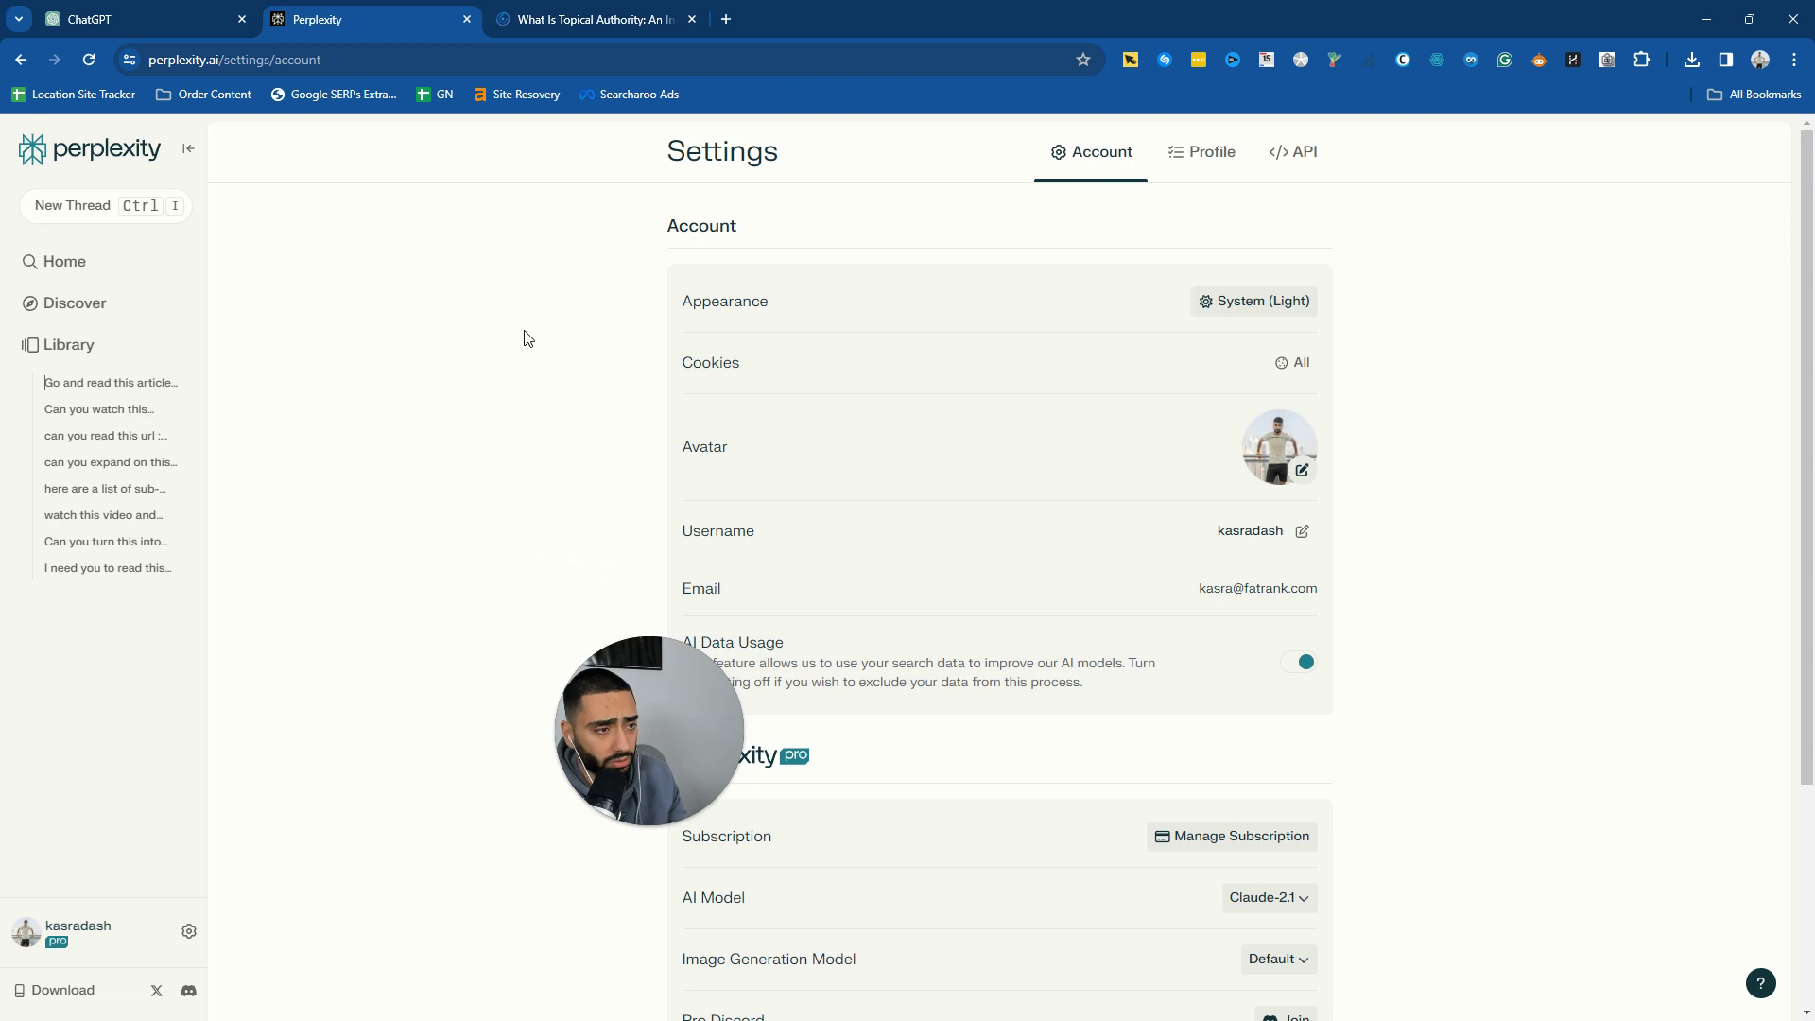
scroll(992, 676, "down", 3)
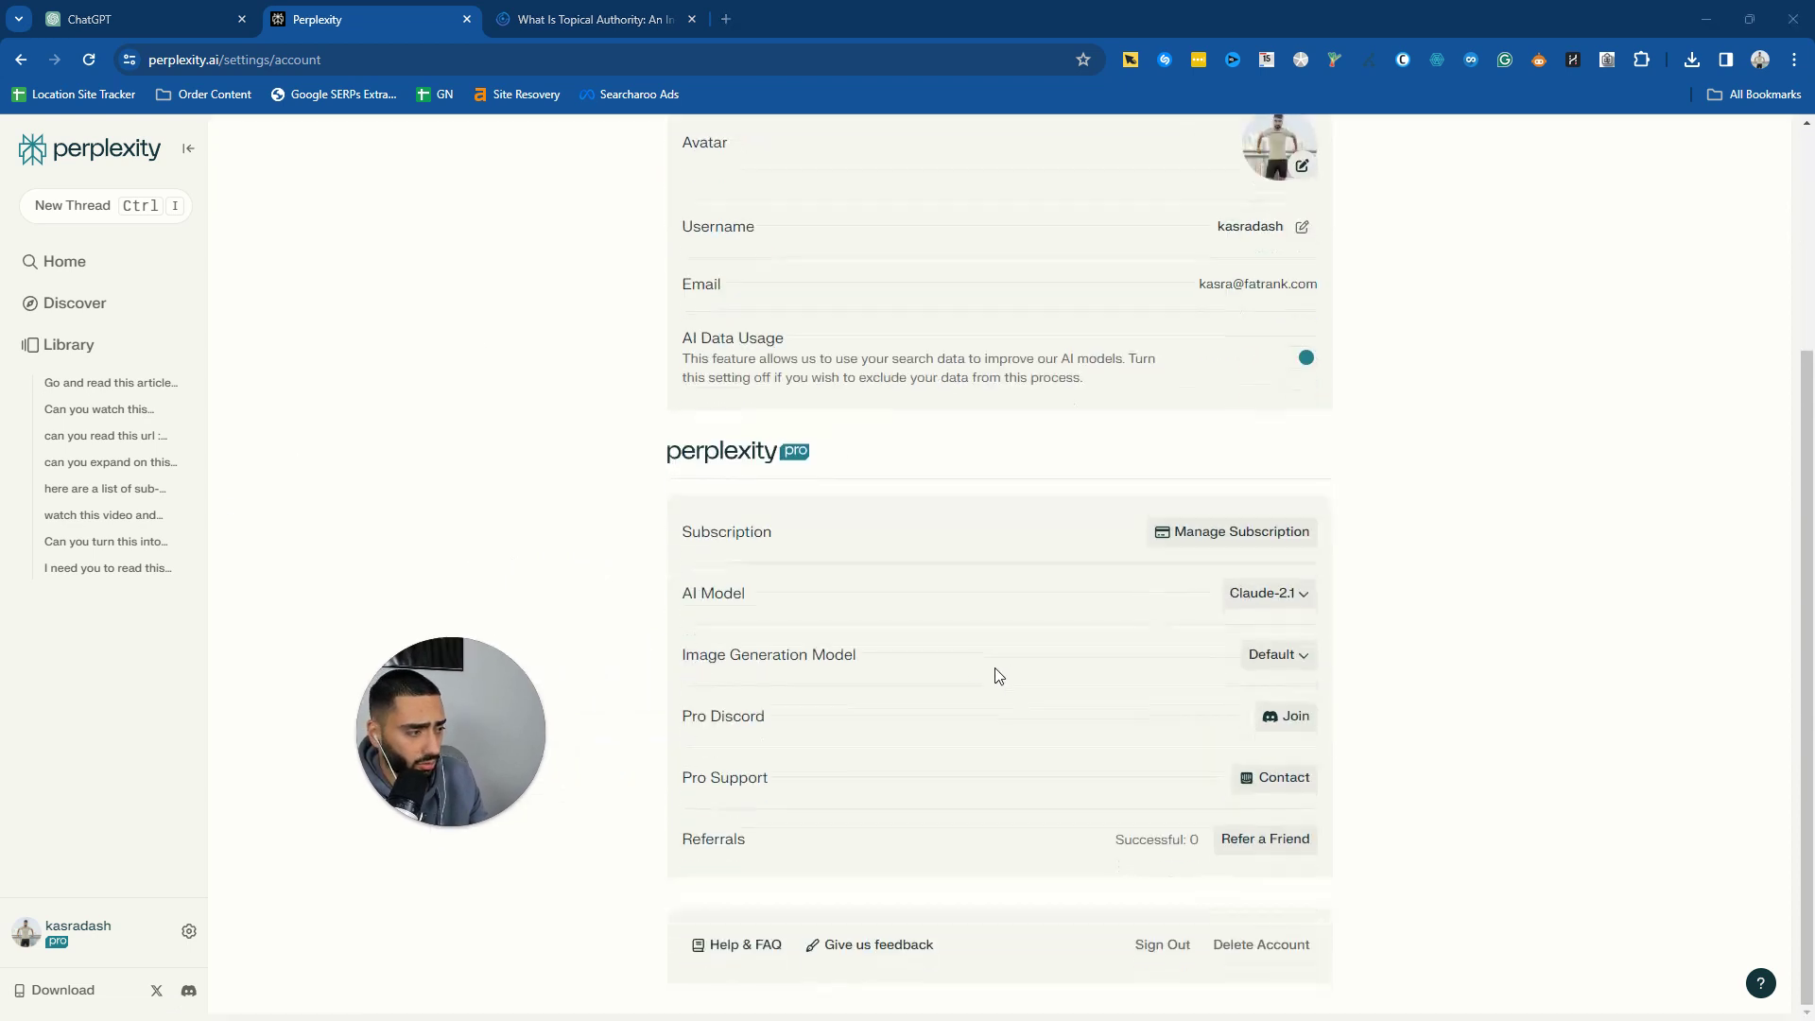
left_click(1284, 595)
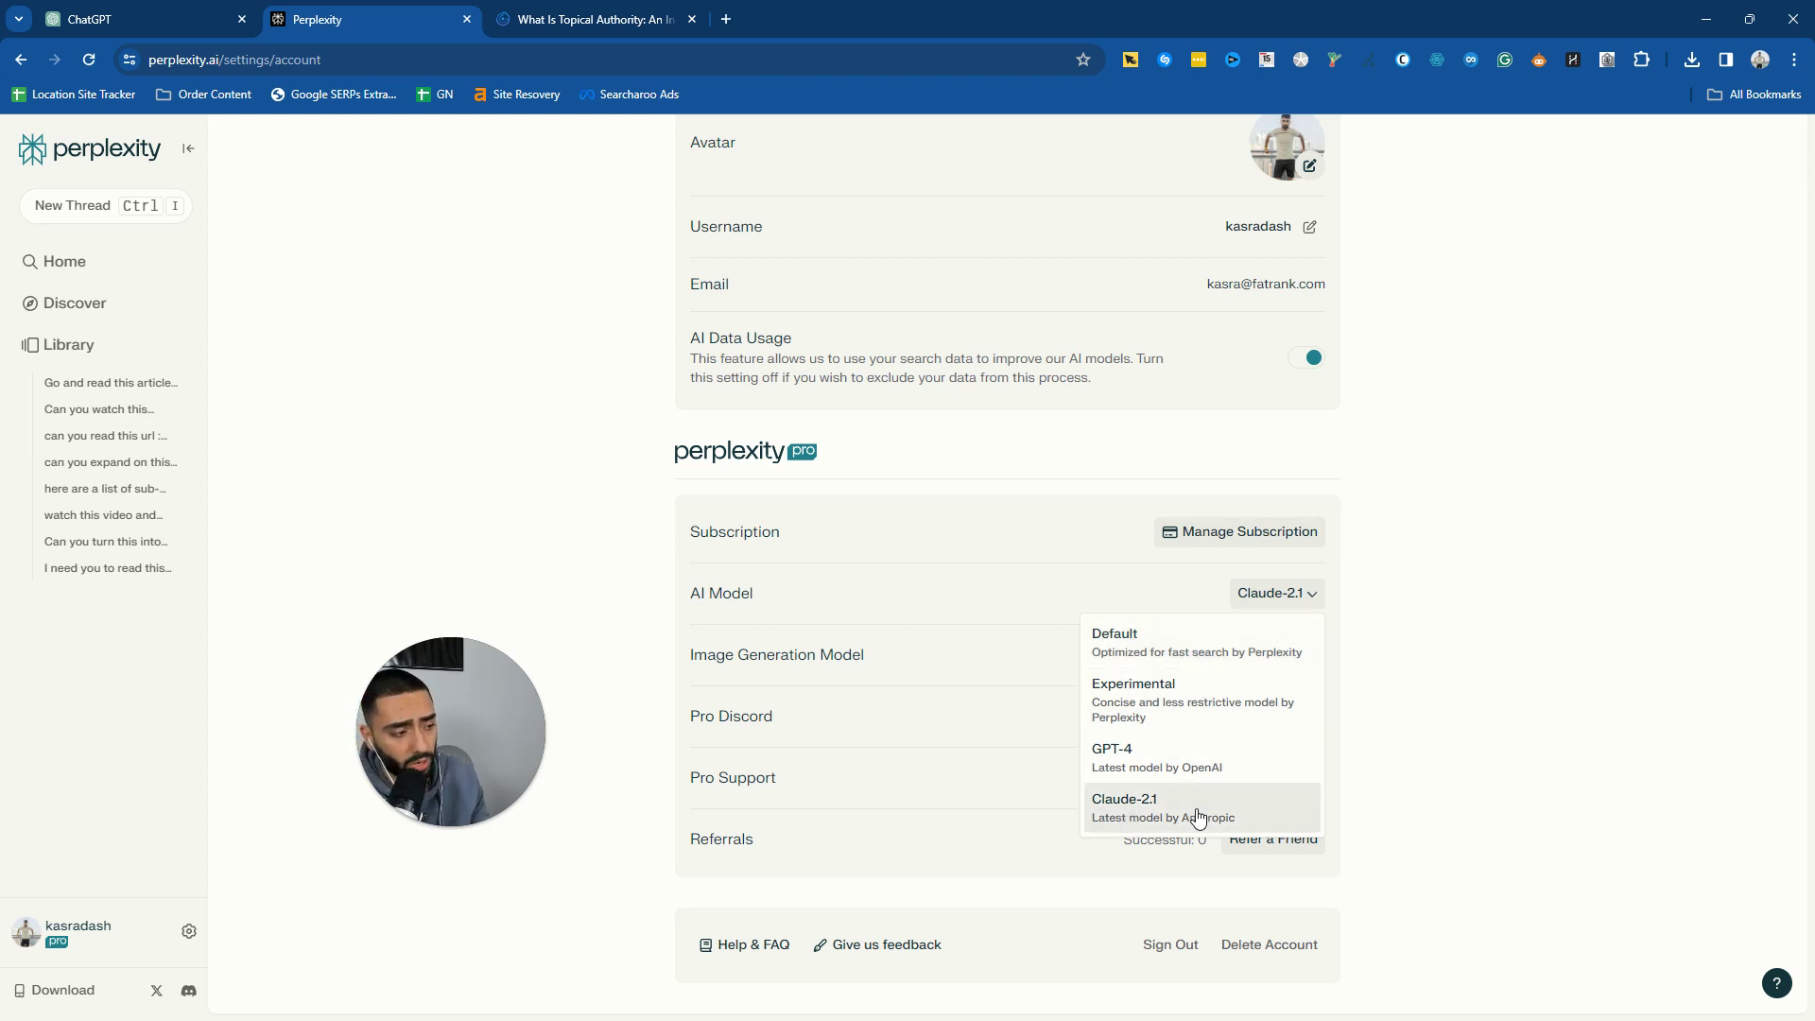
left_click(1131, 640)
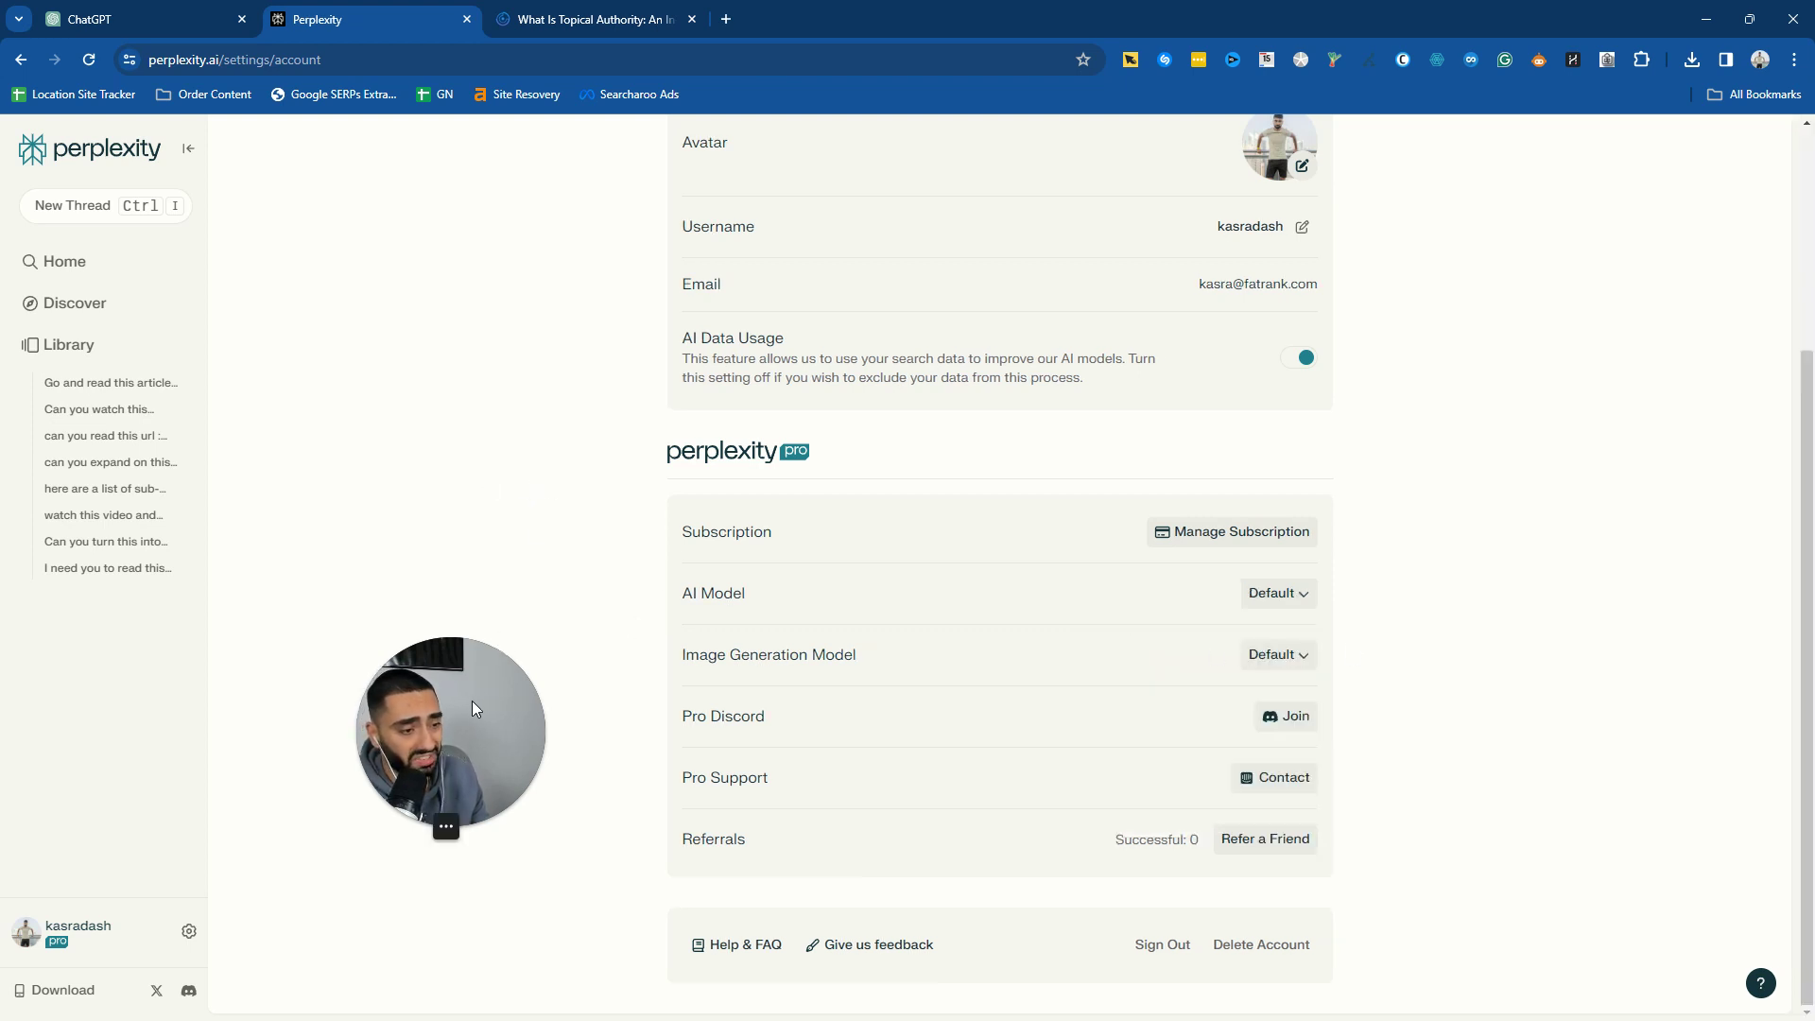
left_click_drag(472, 700, 1565, 616)
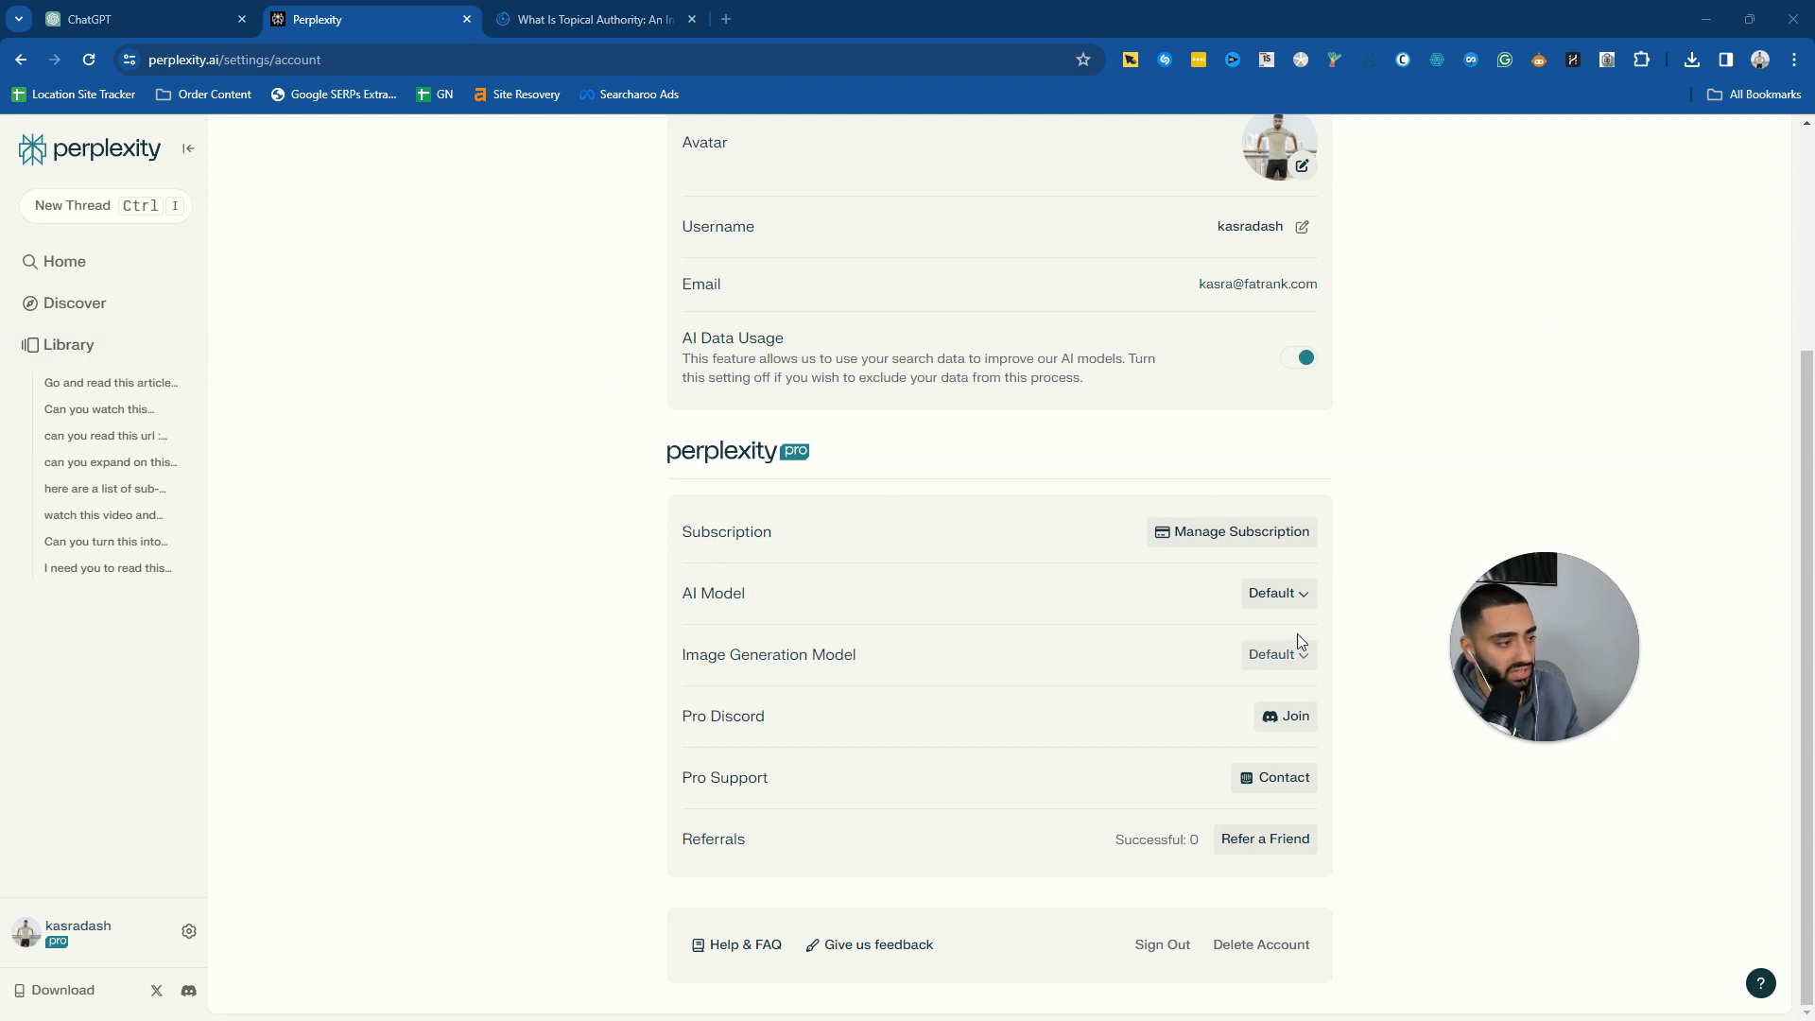
left_click_drag(699, 654, 939, 670)
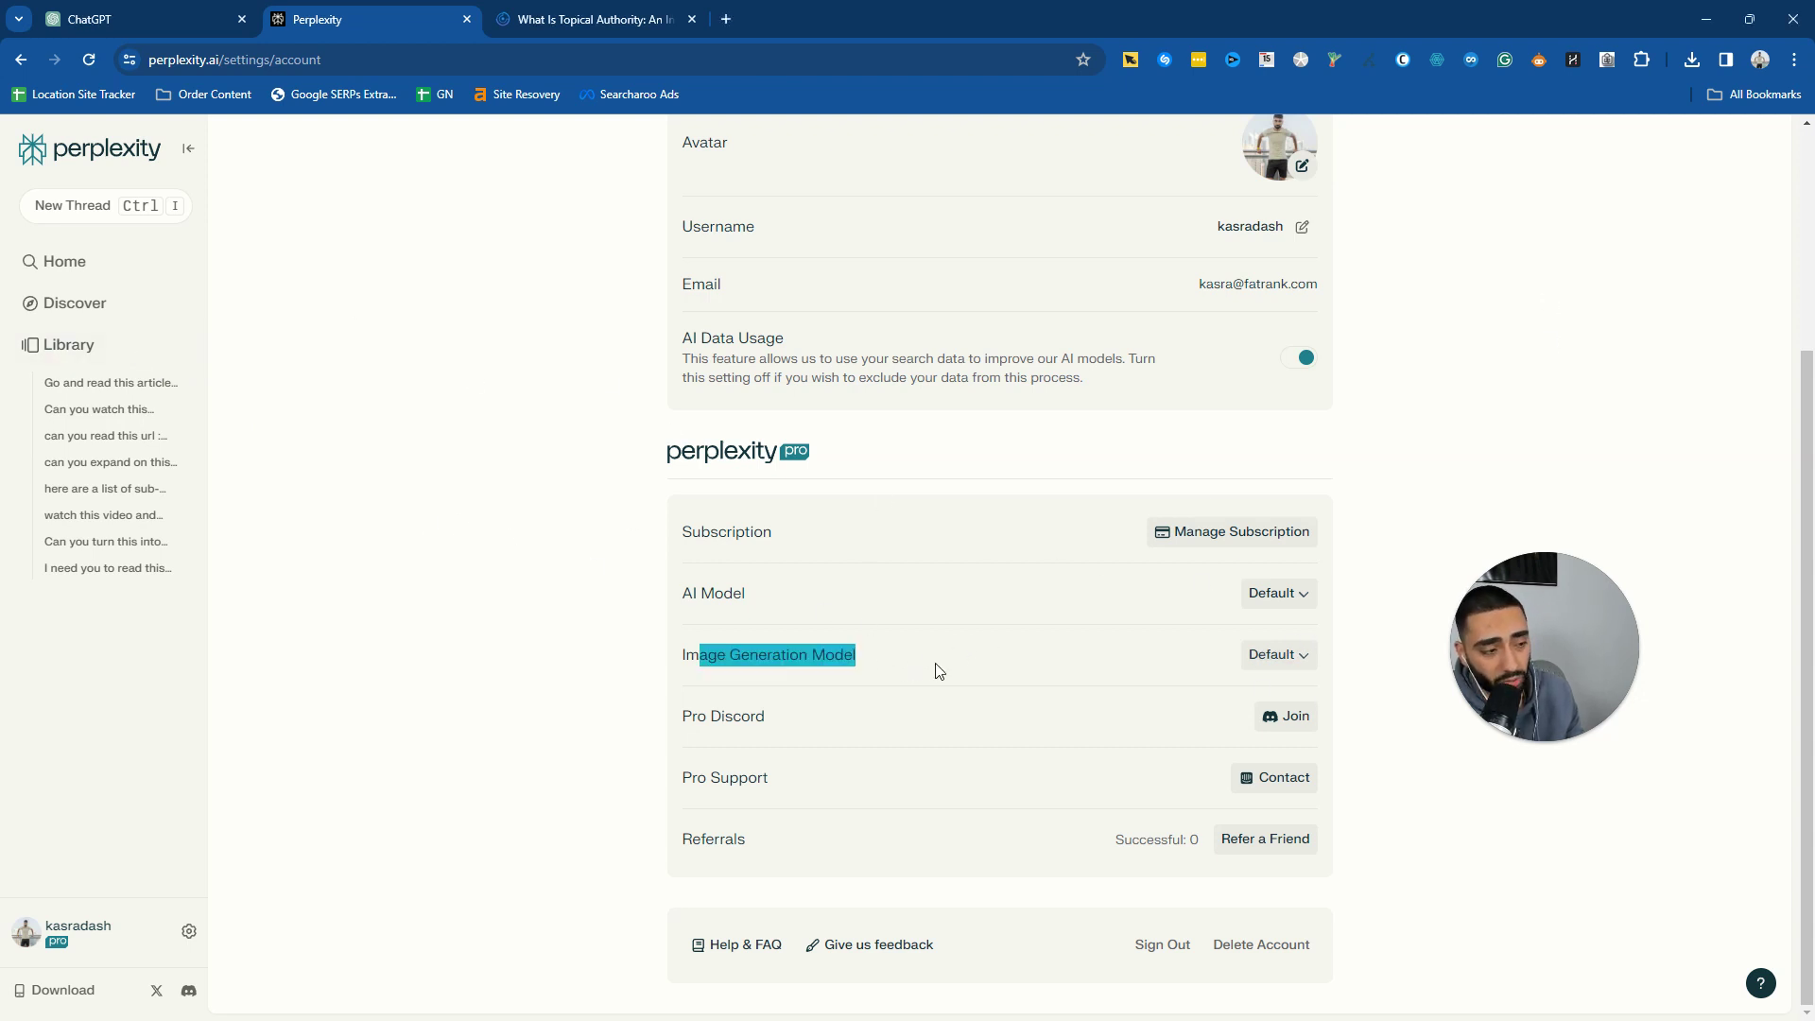
left_click(1287, 656)
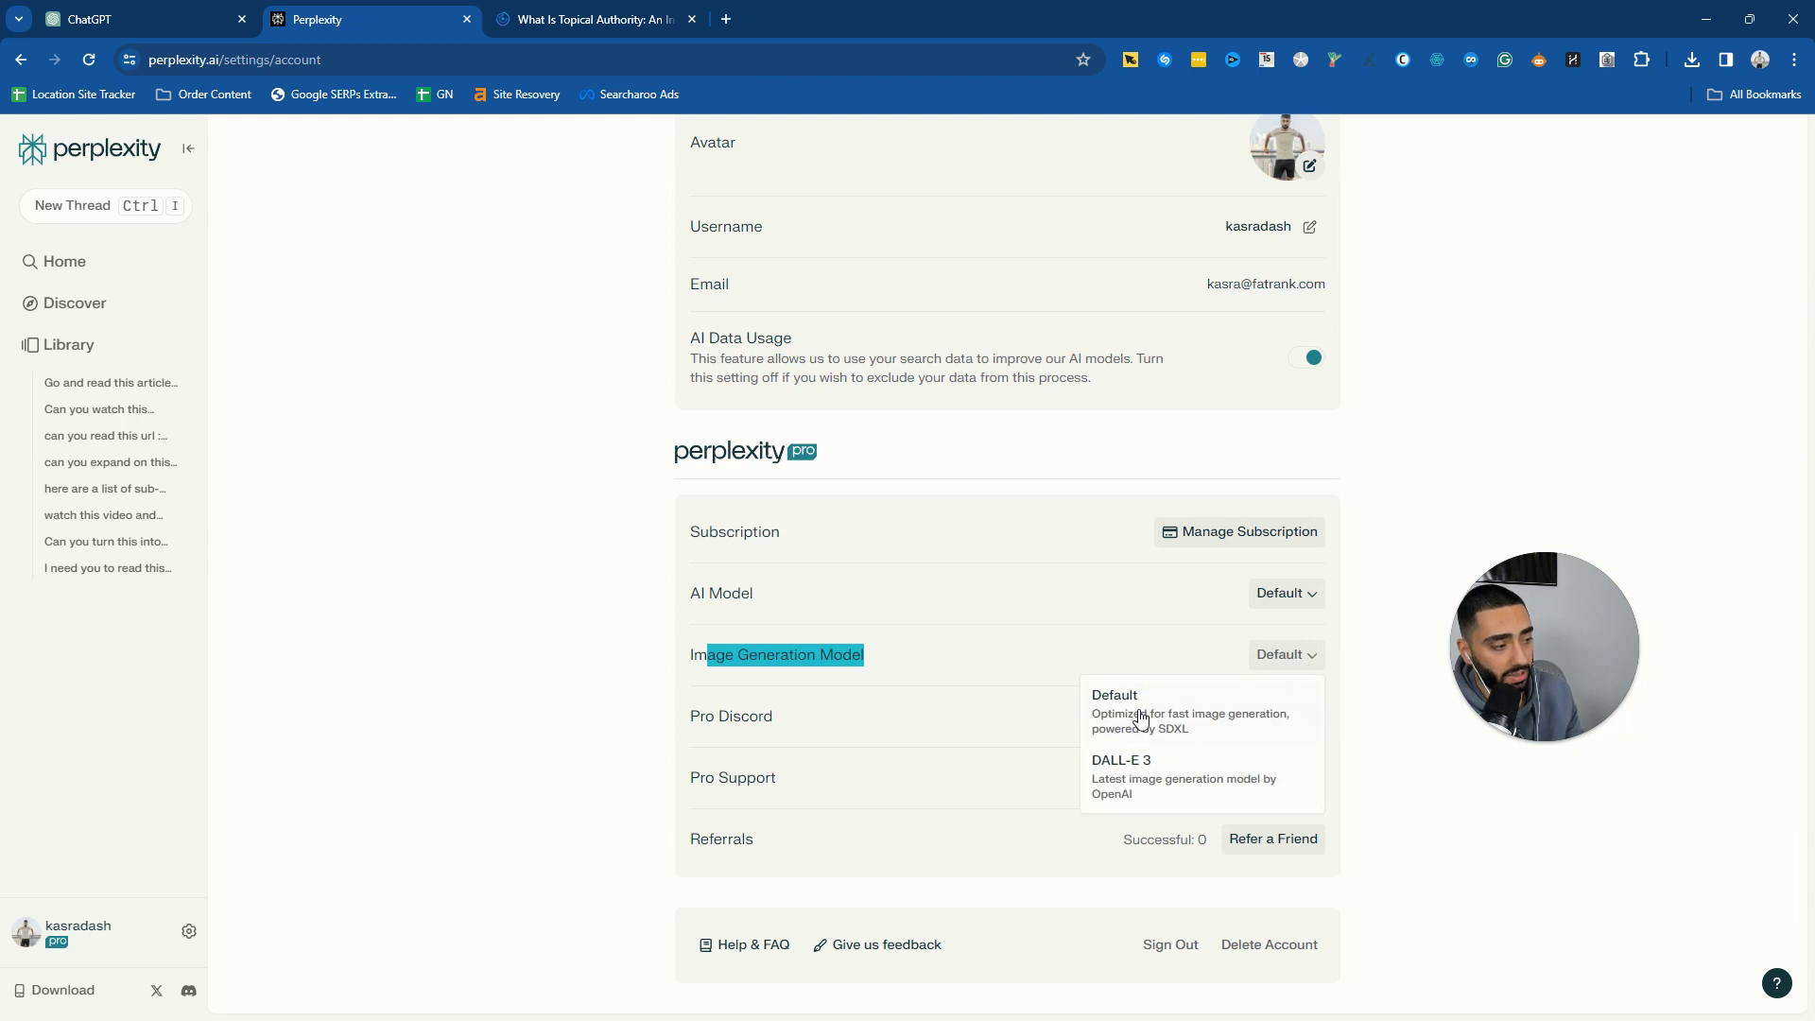
left_click(1125, 778)
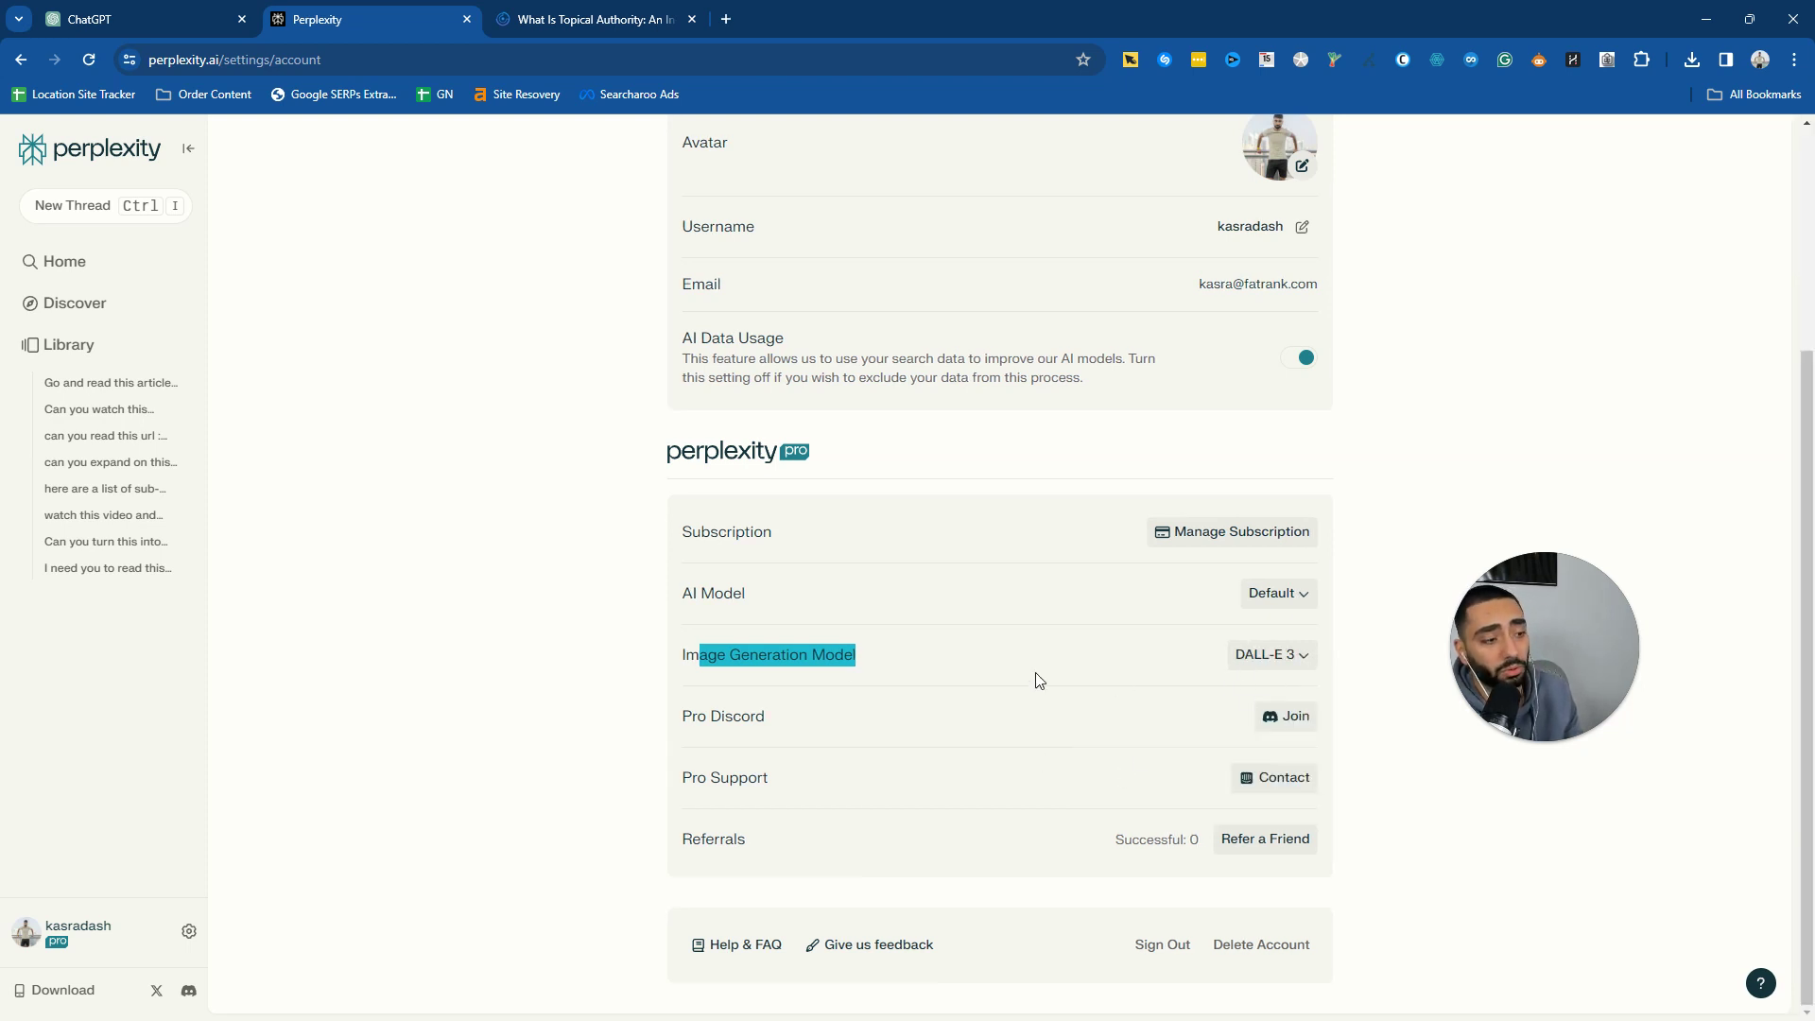
left_click(756, 641)
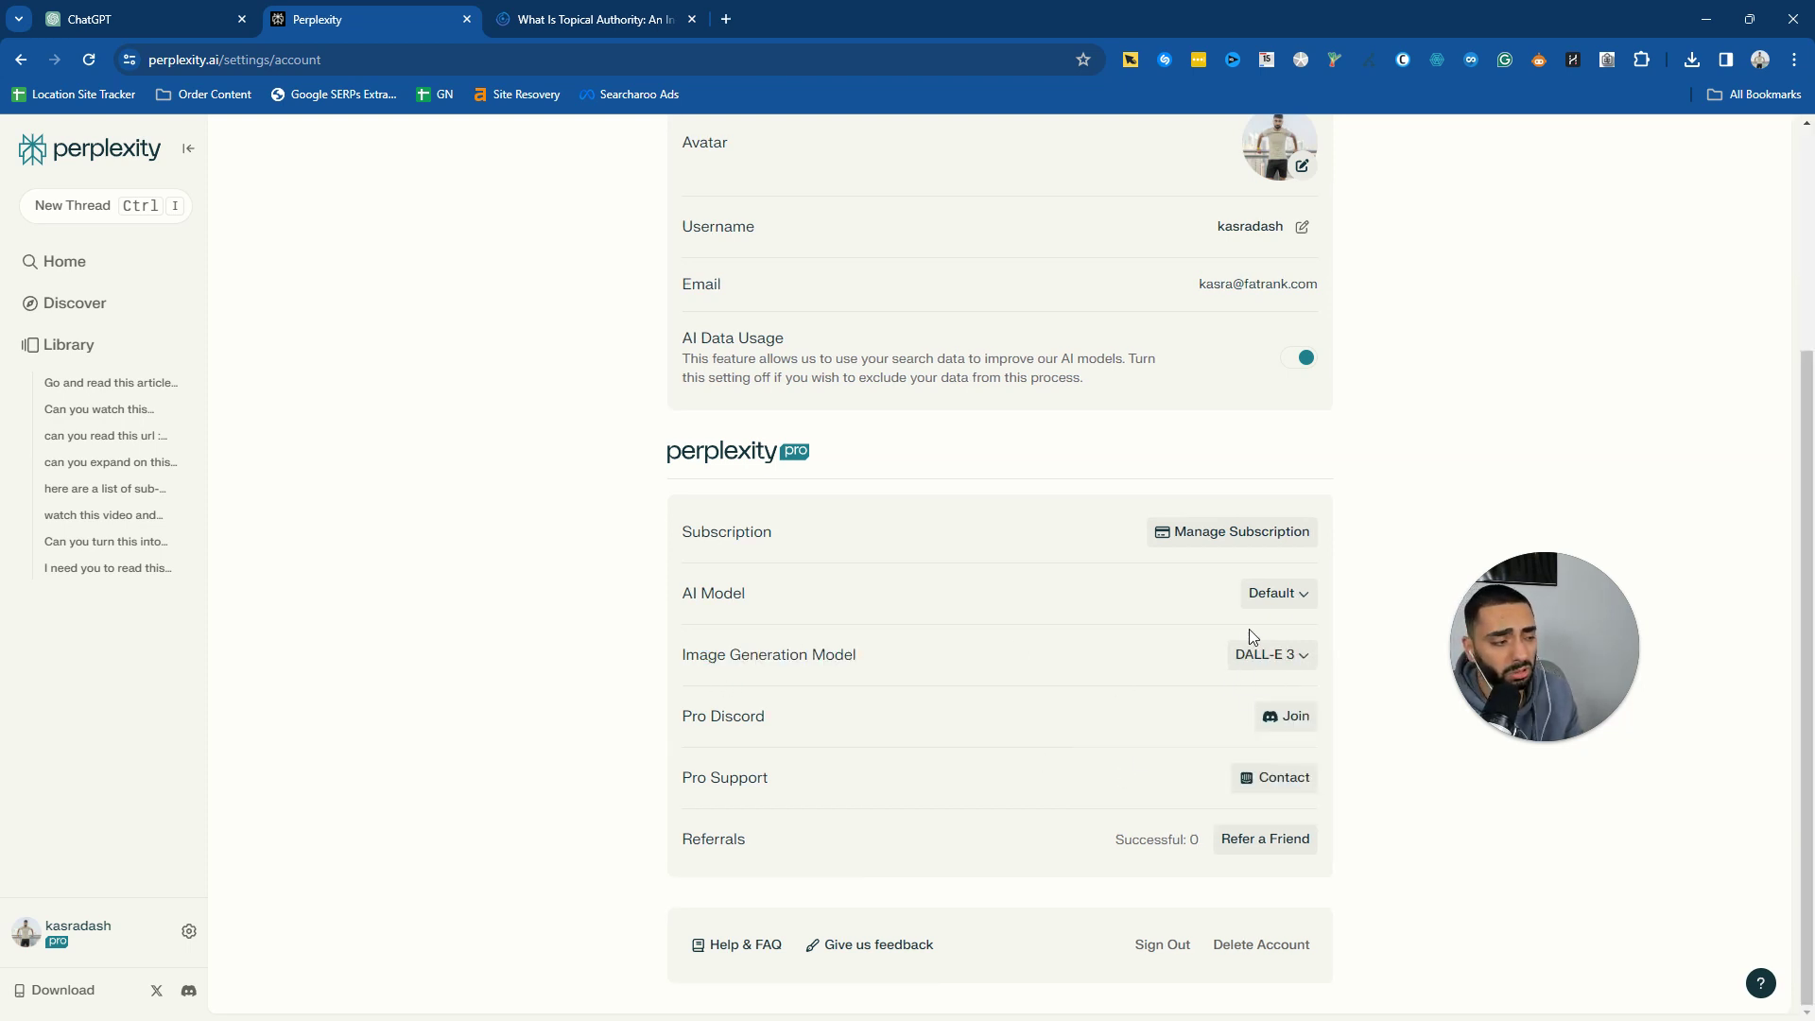
Step: Return to the Perplexity home page, then bring up the 'What Is Topical Authority' article tab
left_click(102, 264)
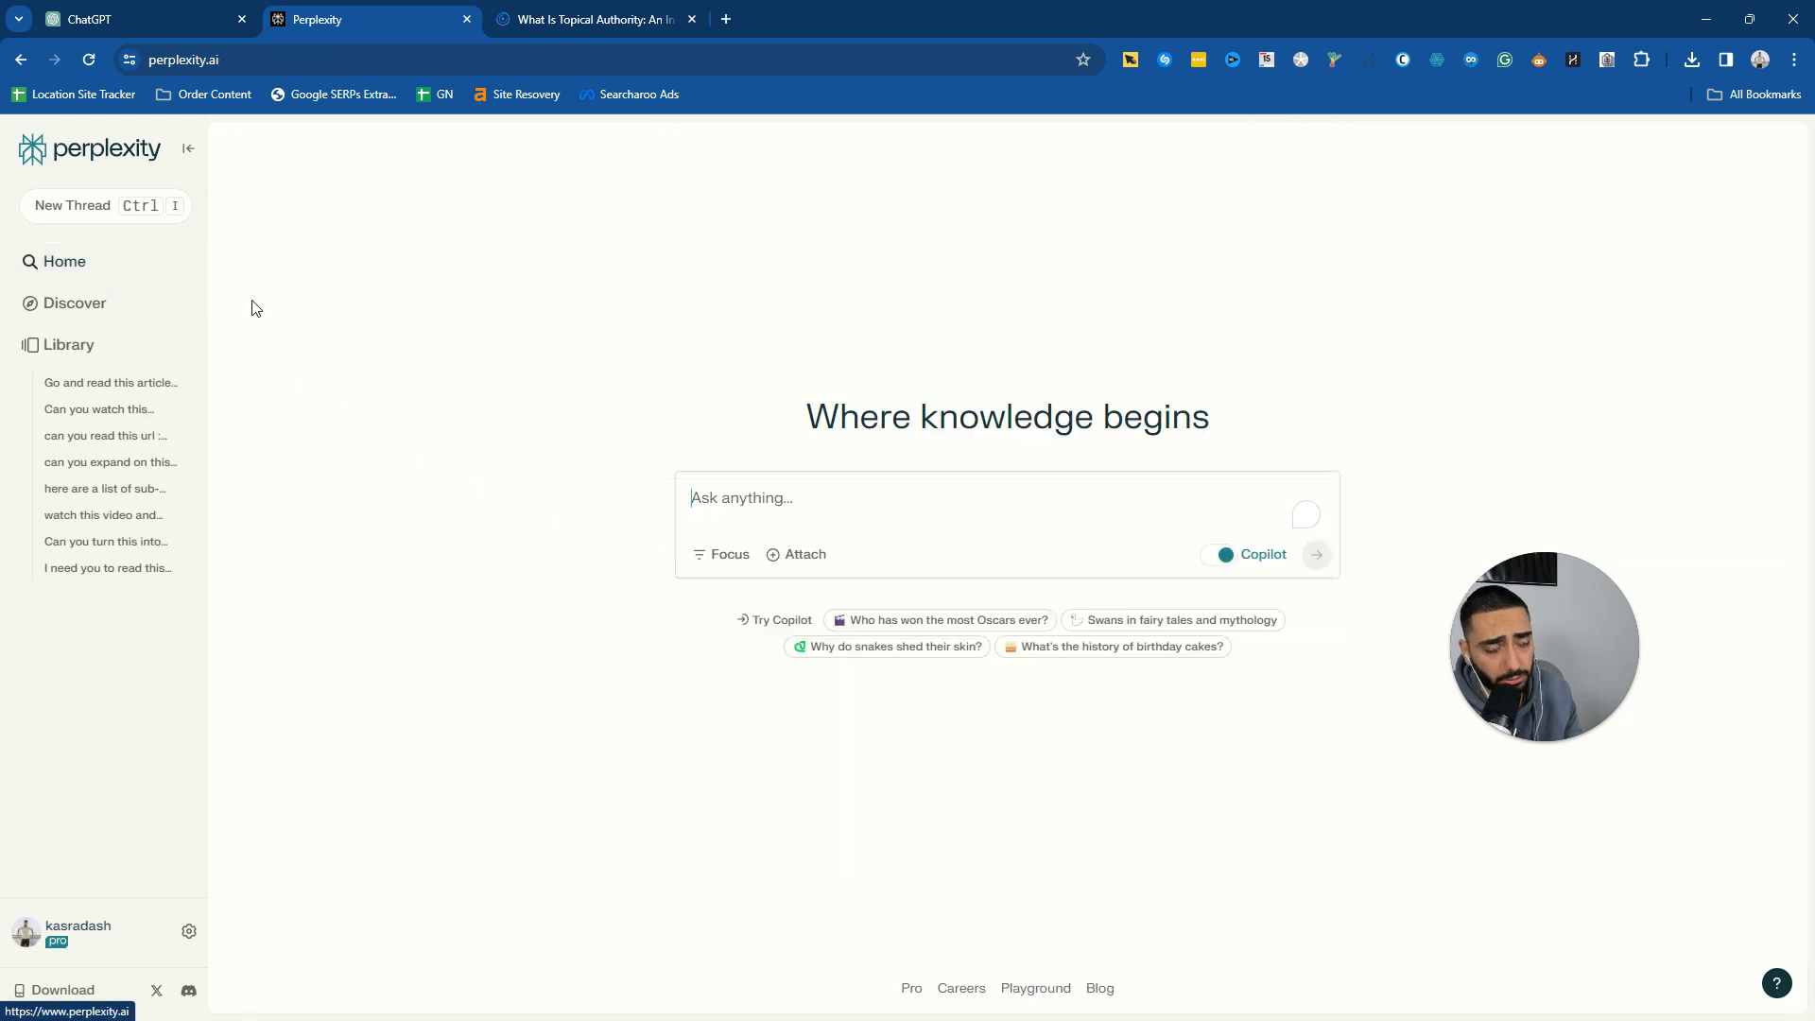
left_click(592, 287)
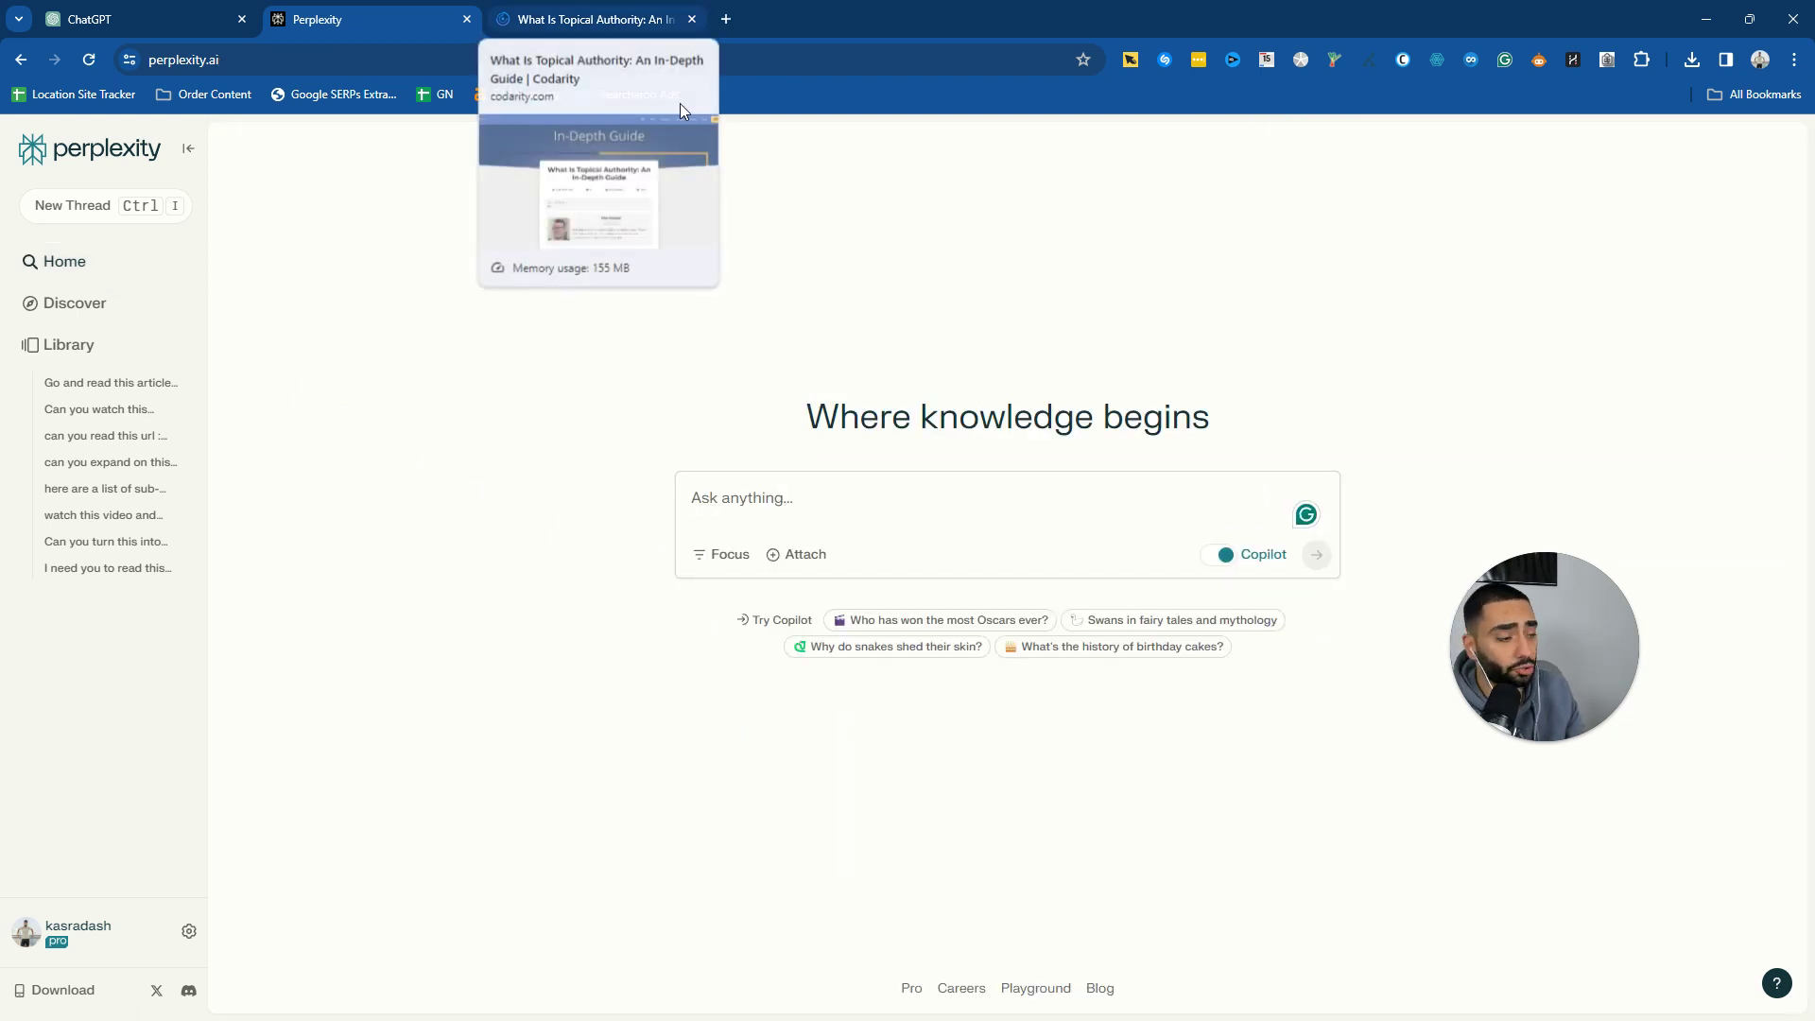
left_click(548, 12)
left_click(395, 10)
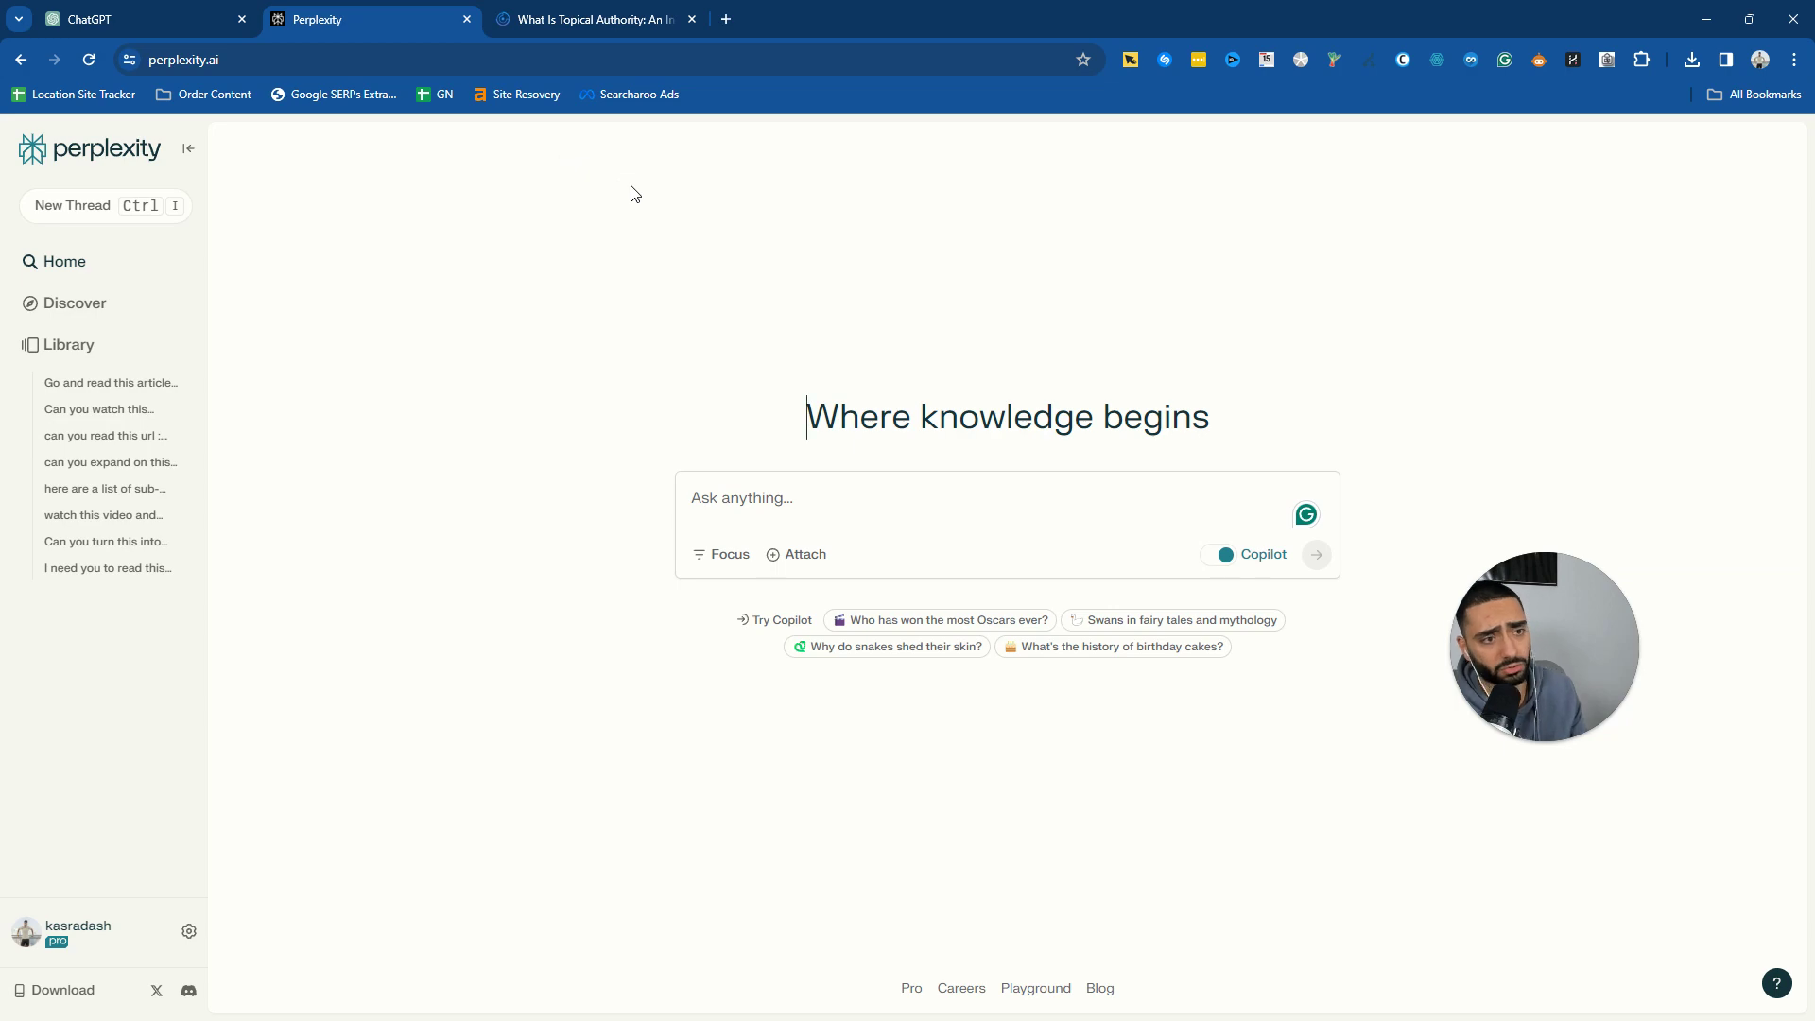
left_click(604, 11)
left_click(343, 9)
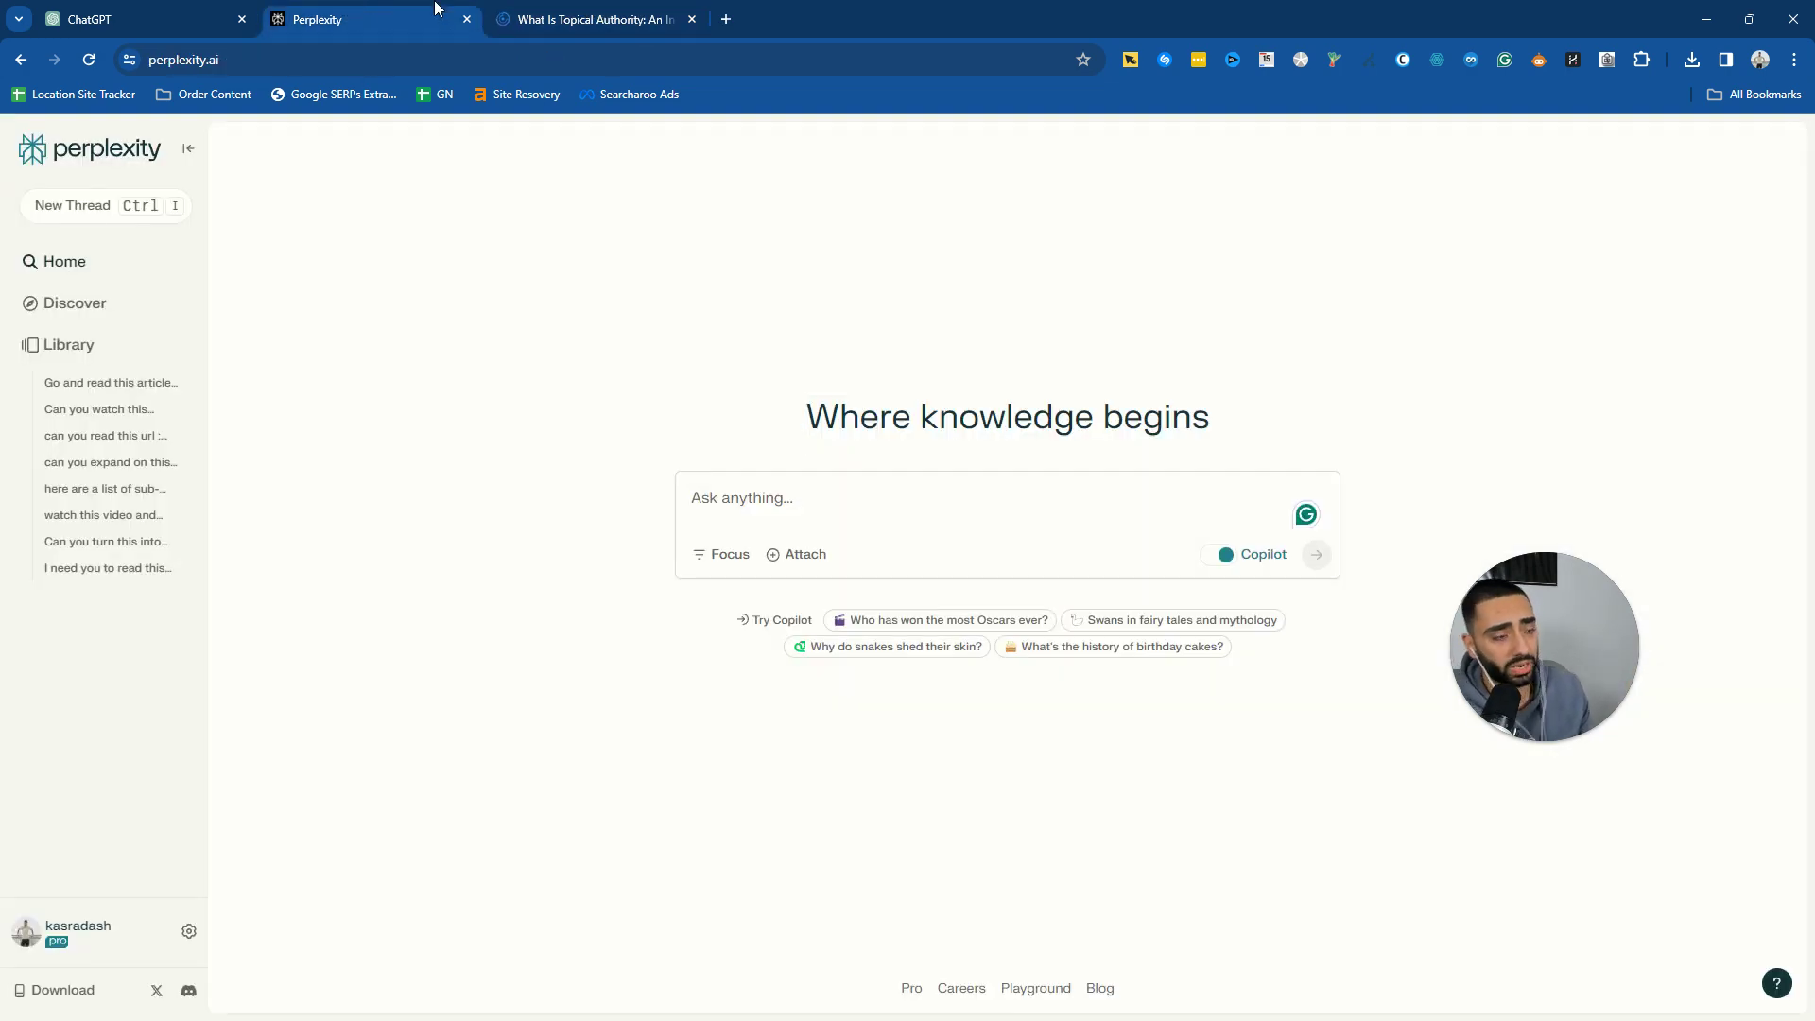
left_click(581, 17)
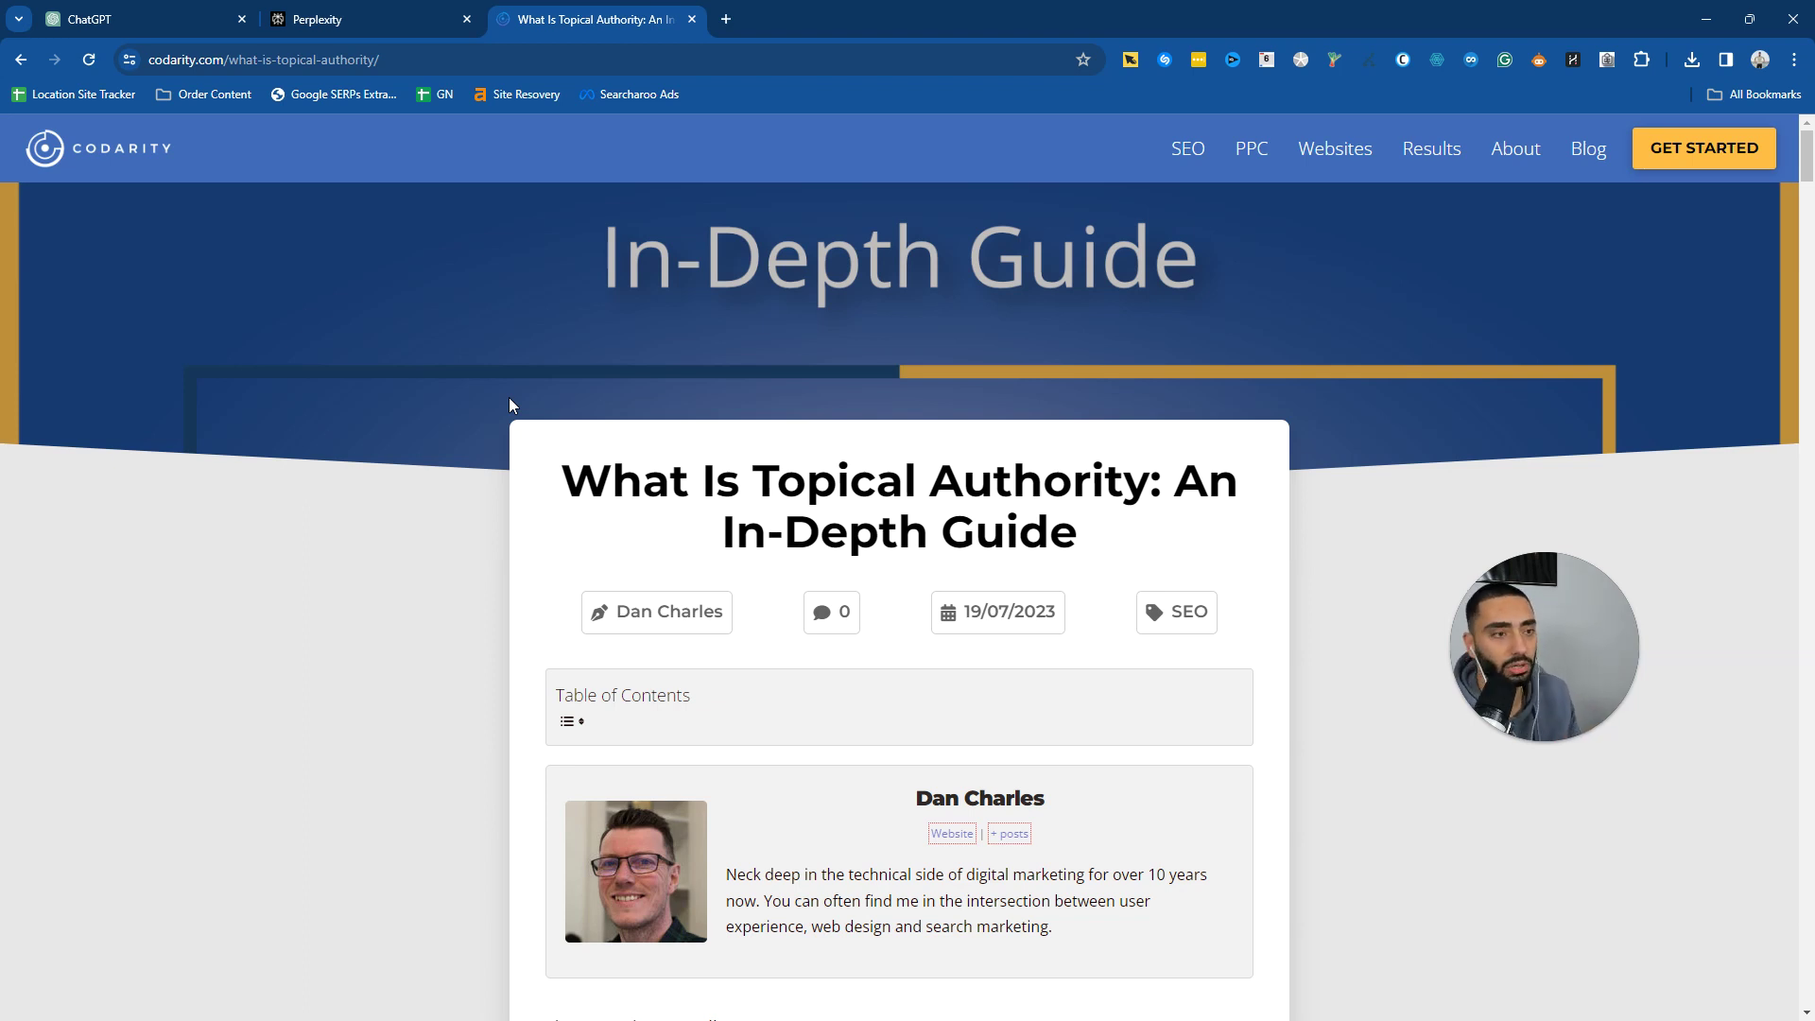
Step: Open the NerdWallet topic clusters image from the Codarity article in a new tab and view it
scroll(454, 511, "down", 1)
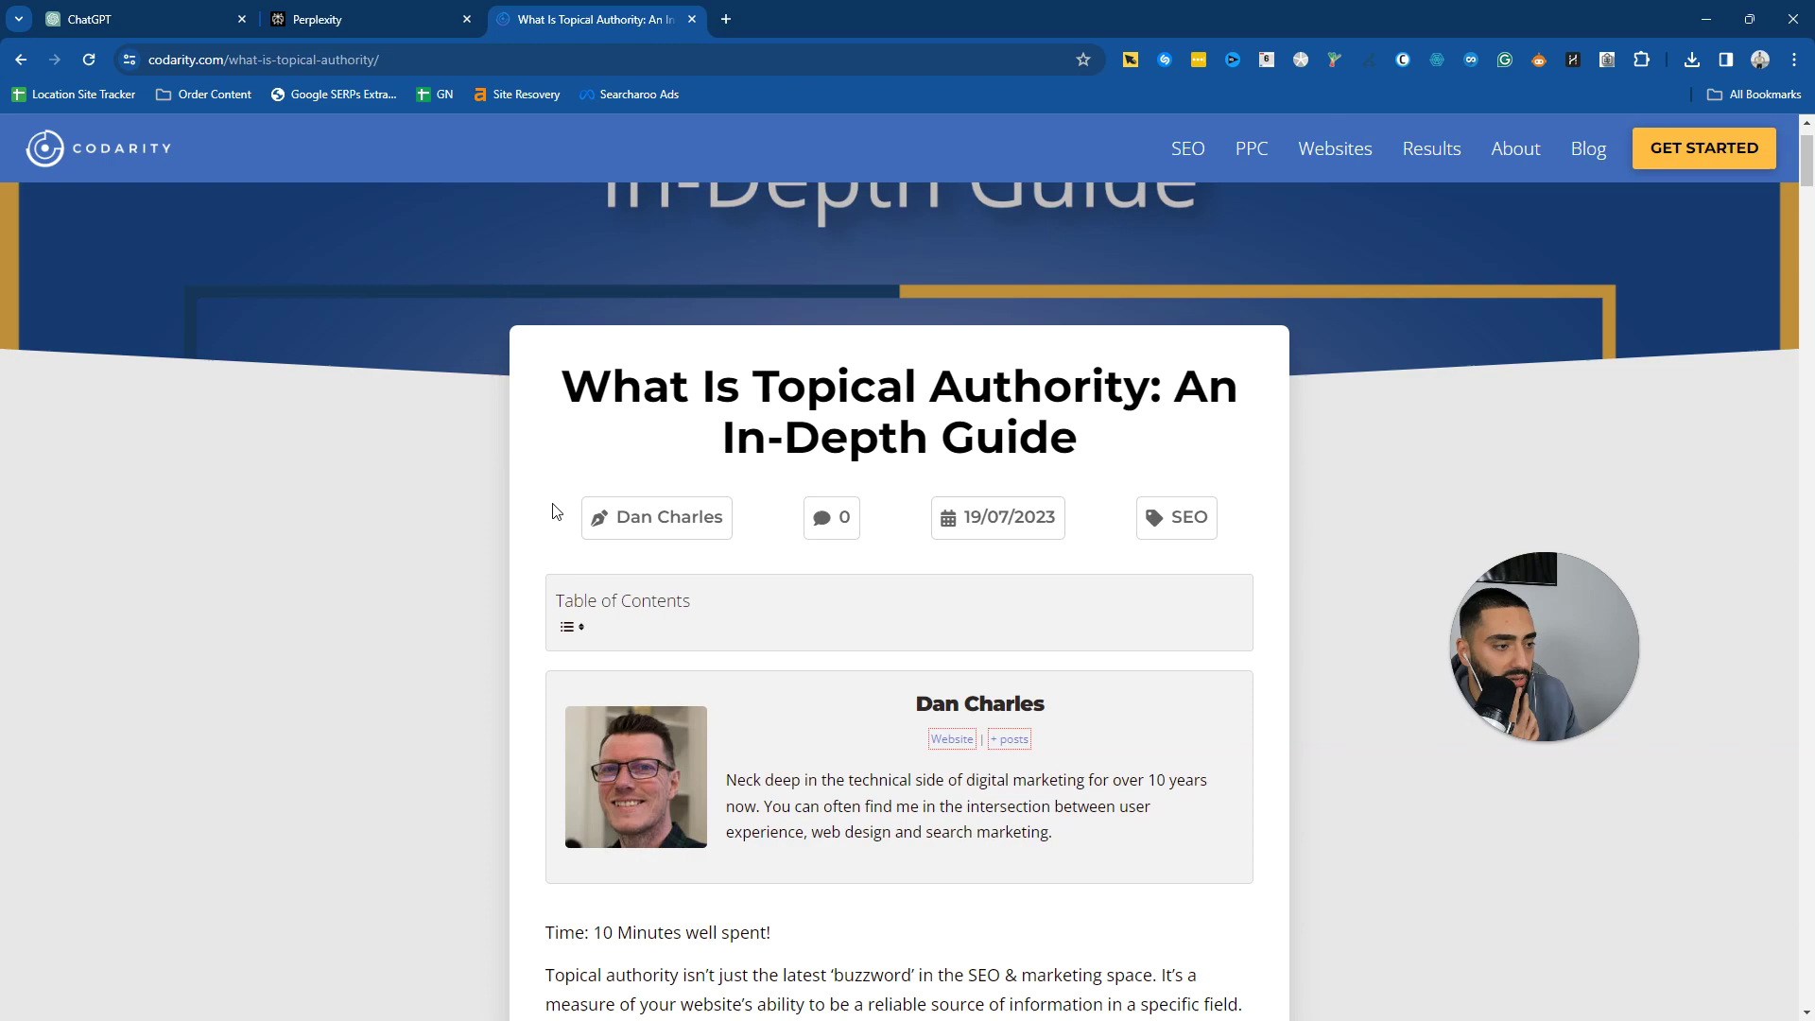
left_click_drag(727, 526, 612, 531)
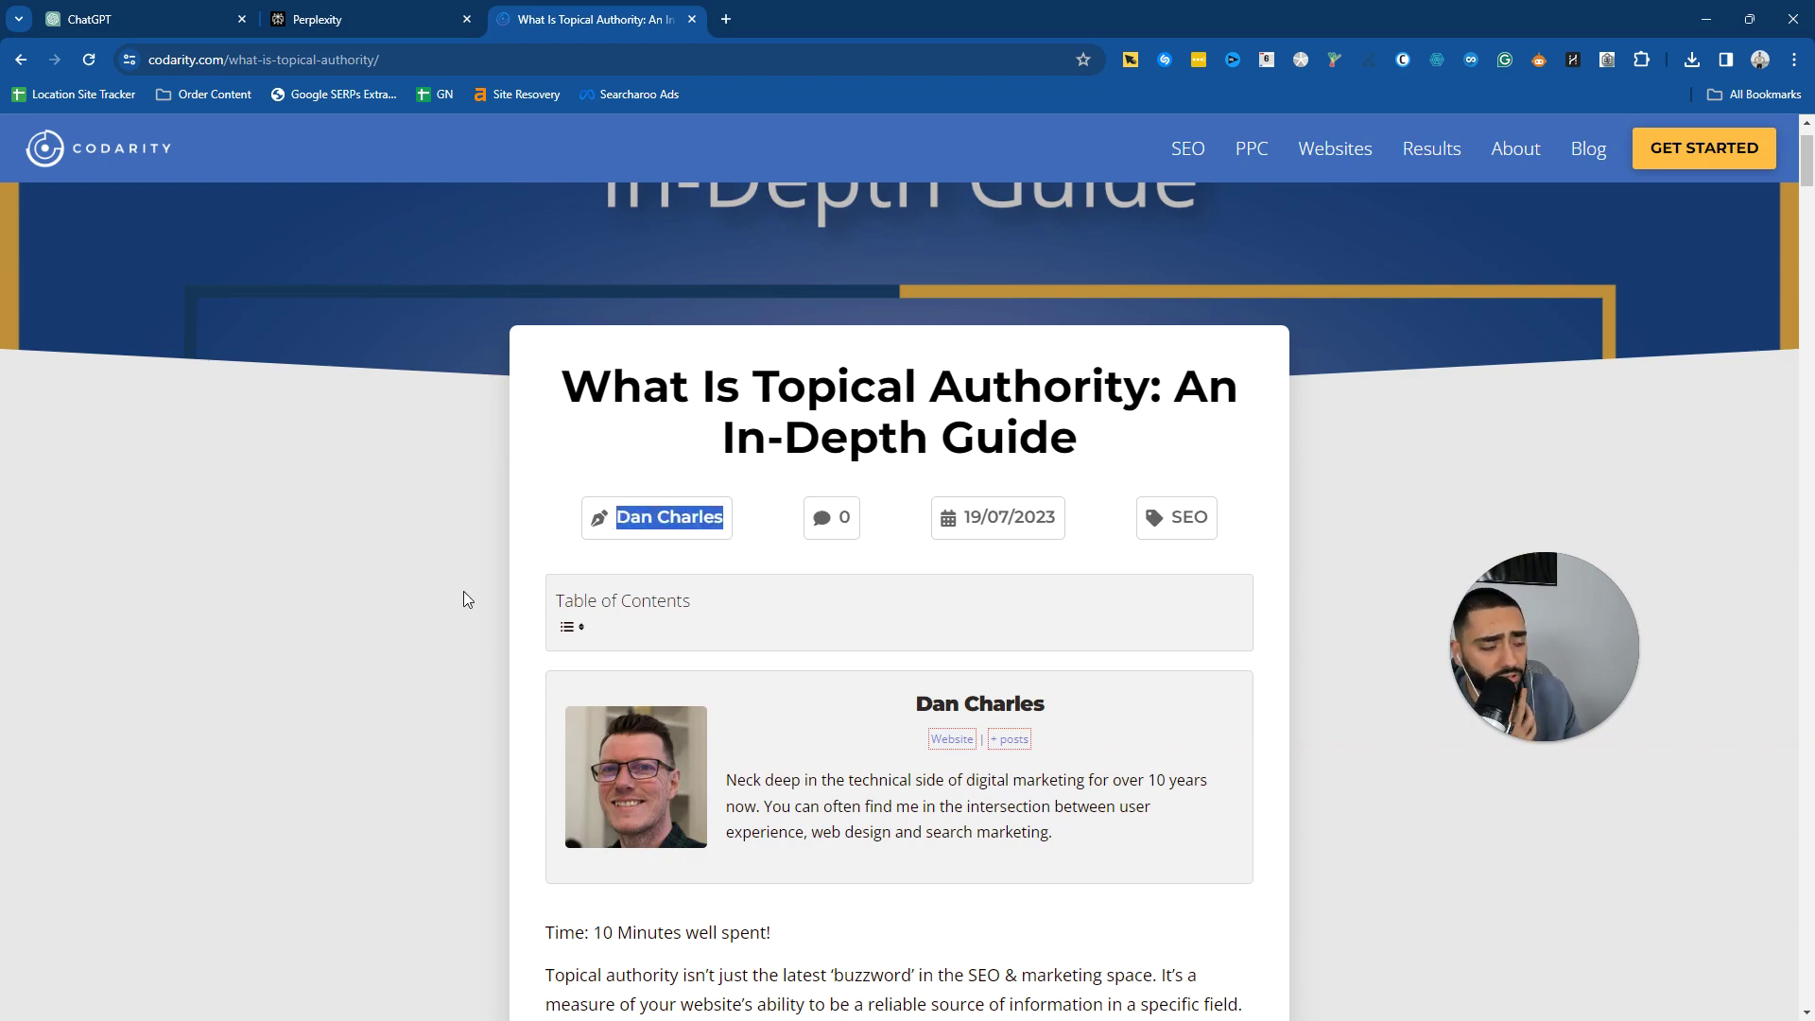
scroll(463, 592, "down", 5)
scroll(473, 582, "down", 8)
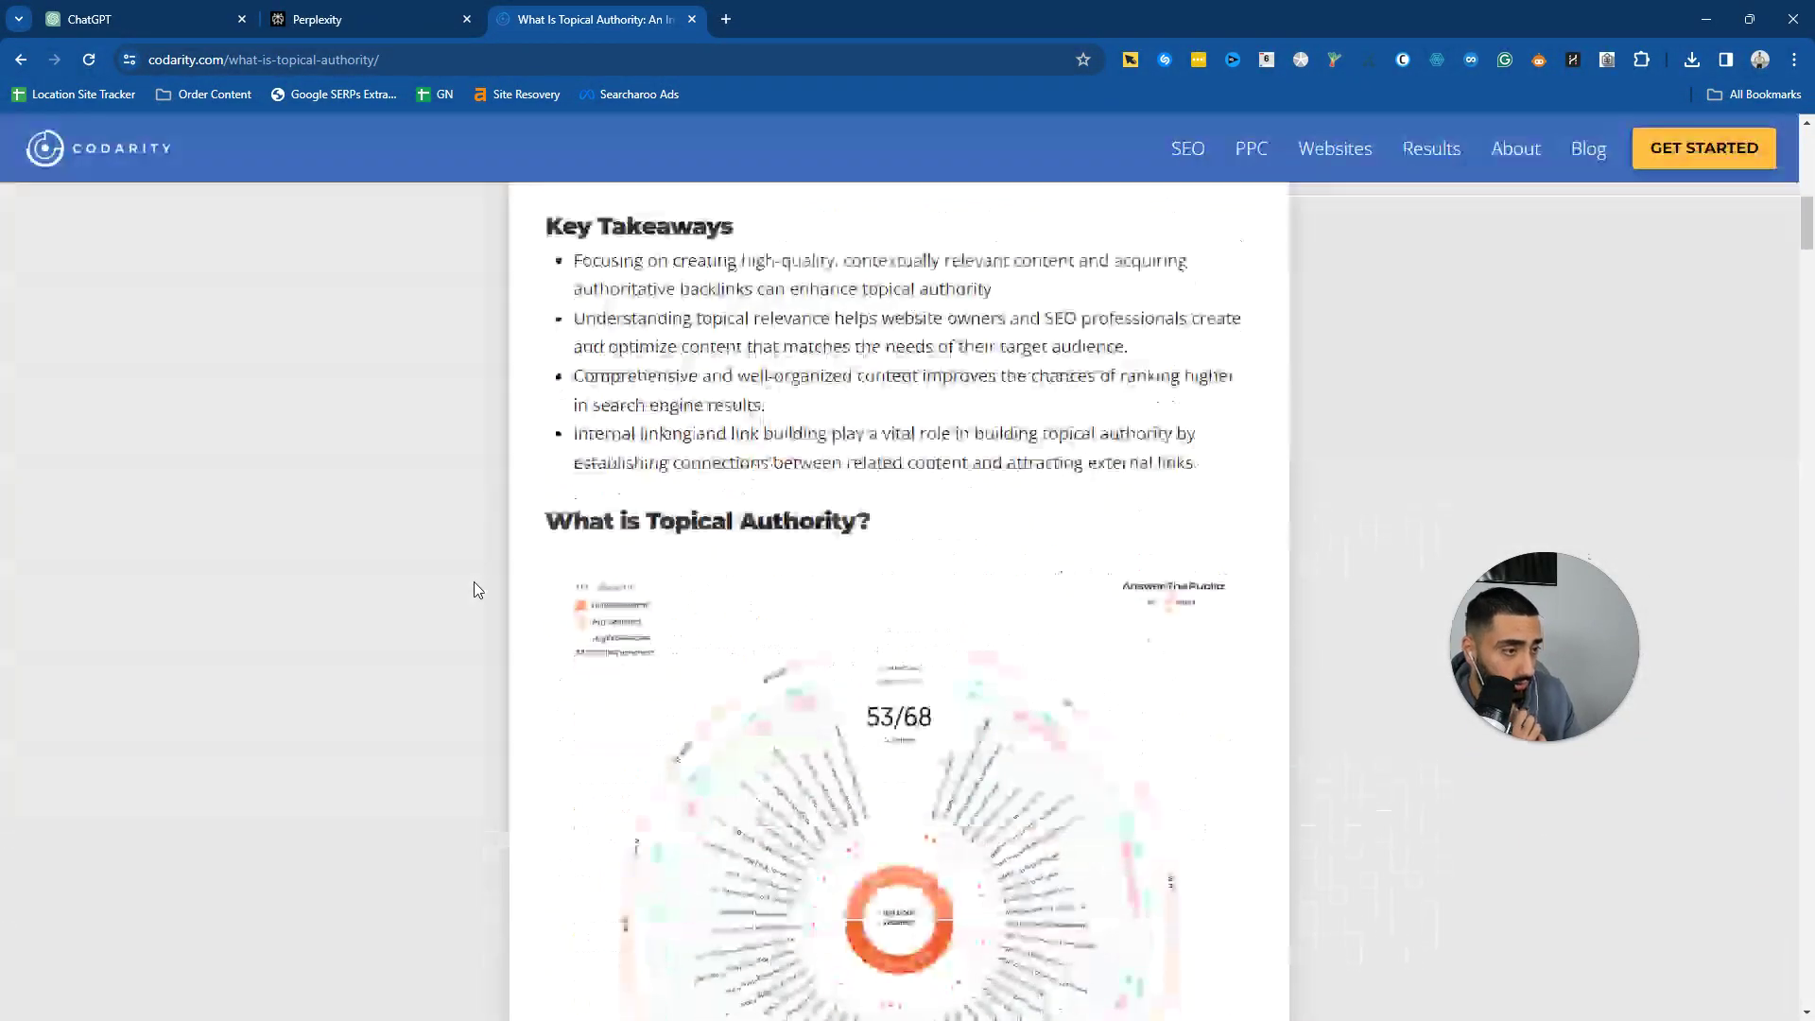
scroll(473, 571, "down", 9)
scroll(490, 572, "down", 5)
scroll(489, 572, "down", 2)
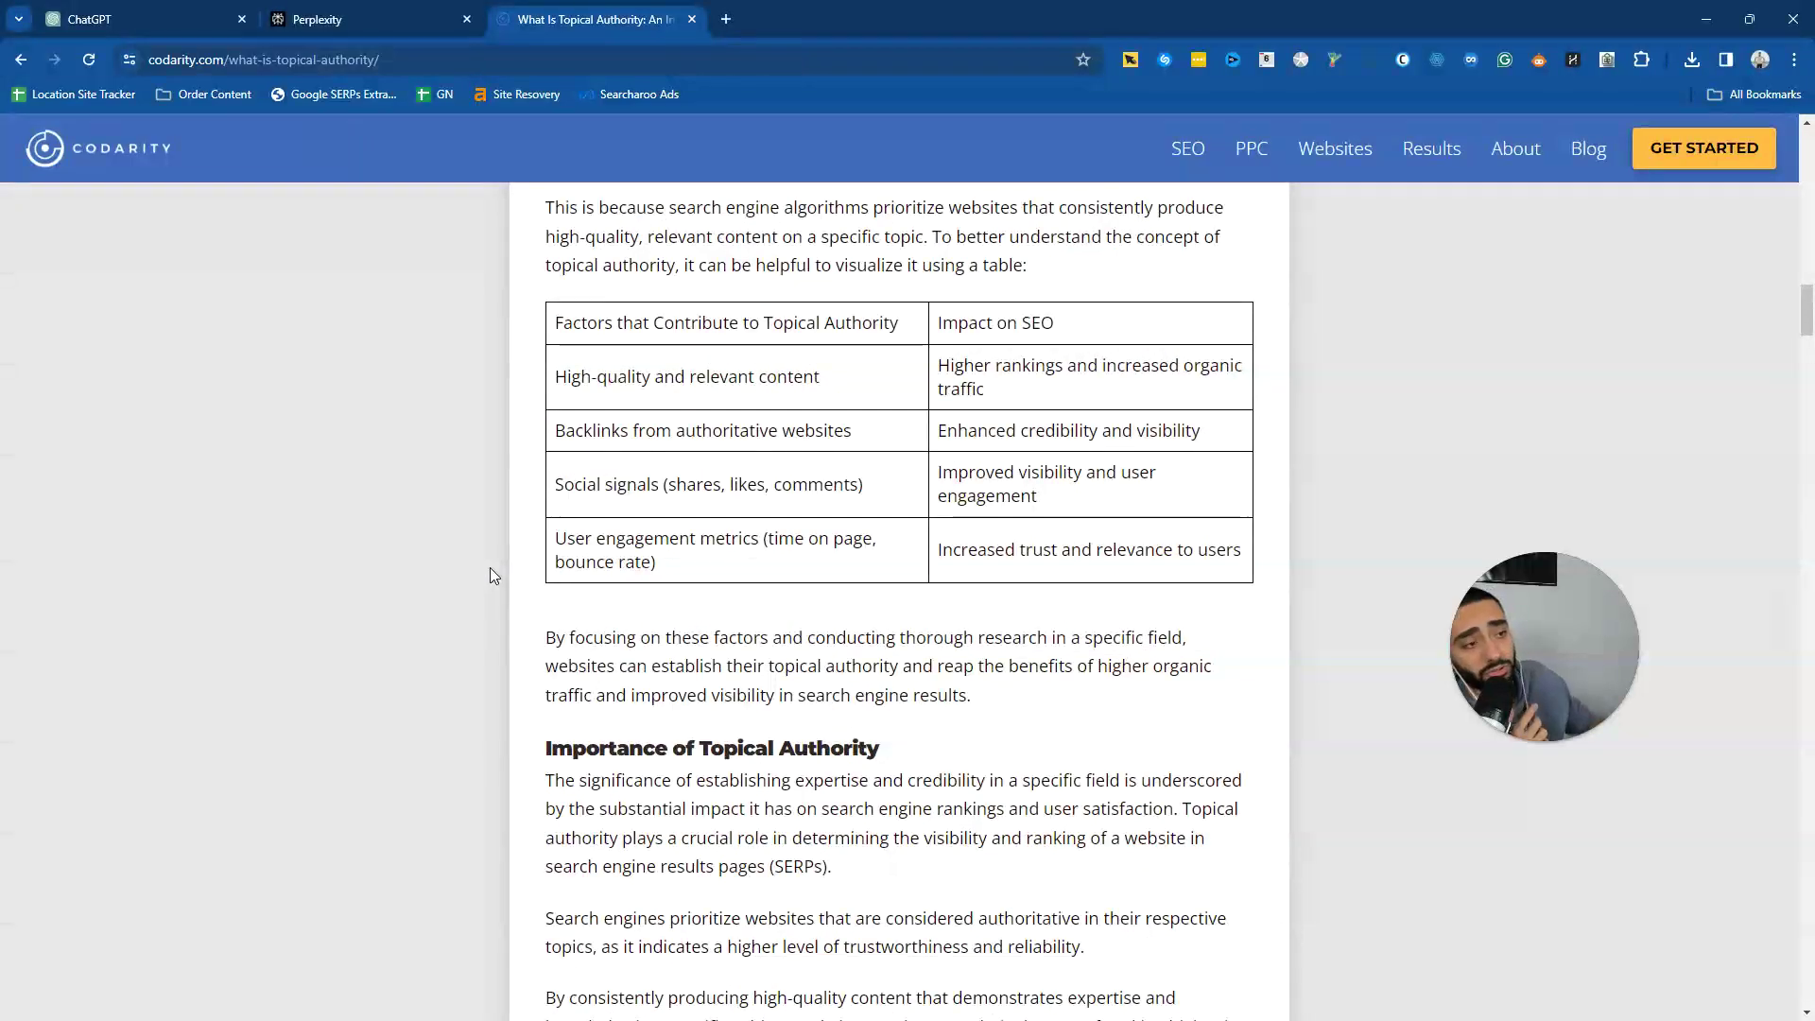
scroll(611, 437, "down", 1)
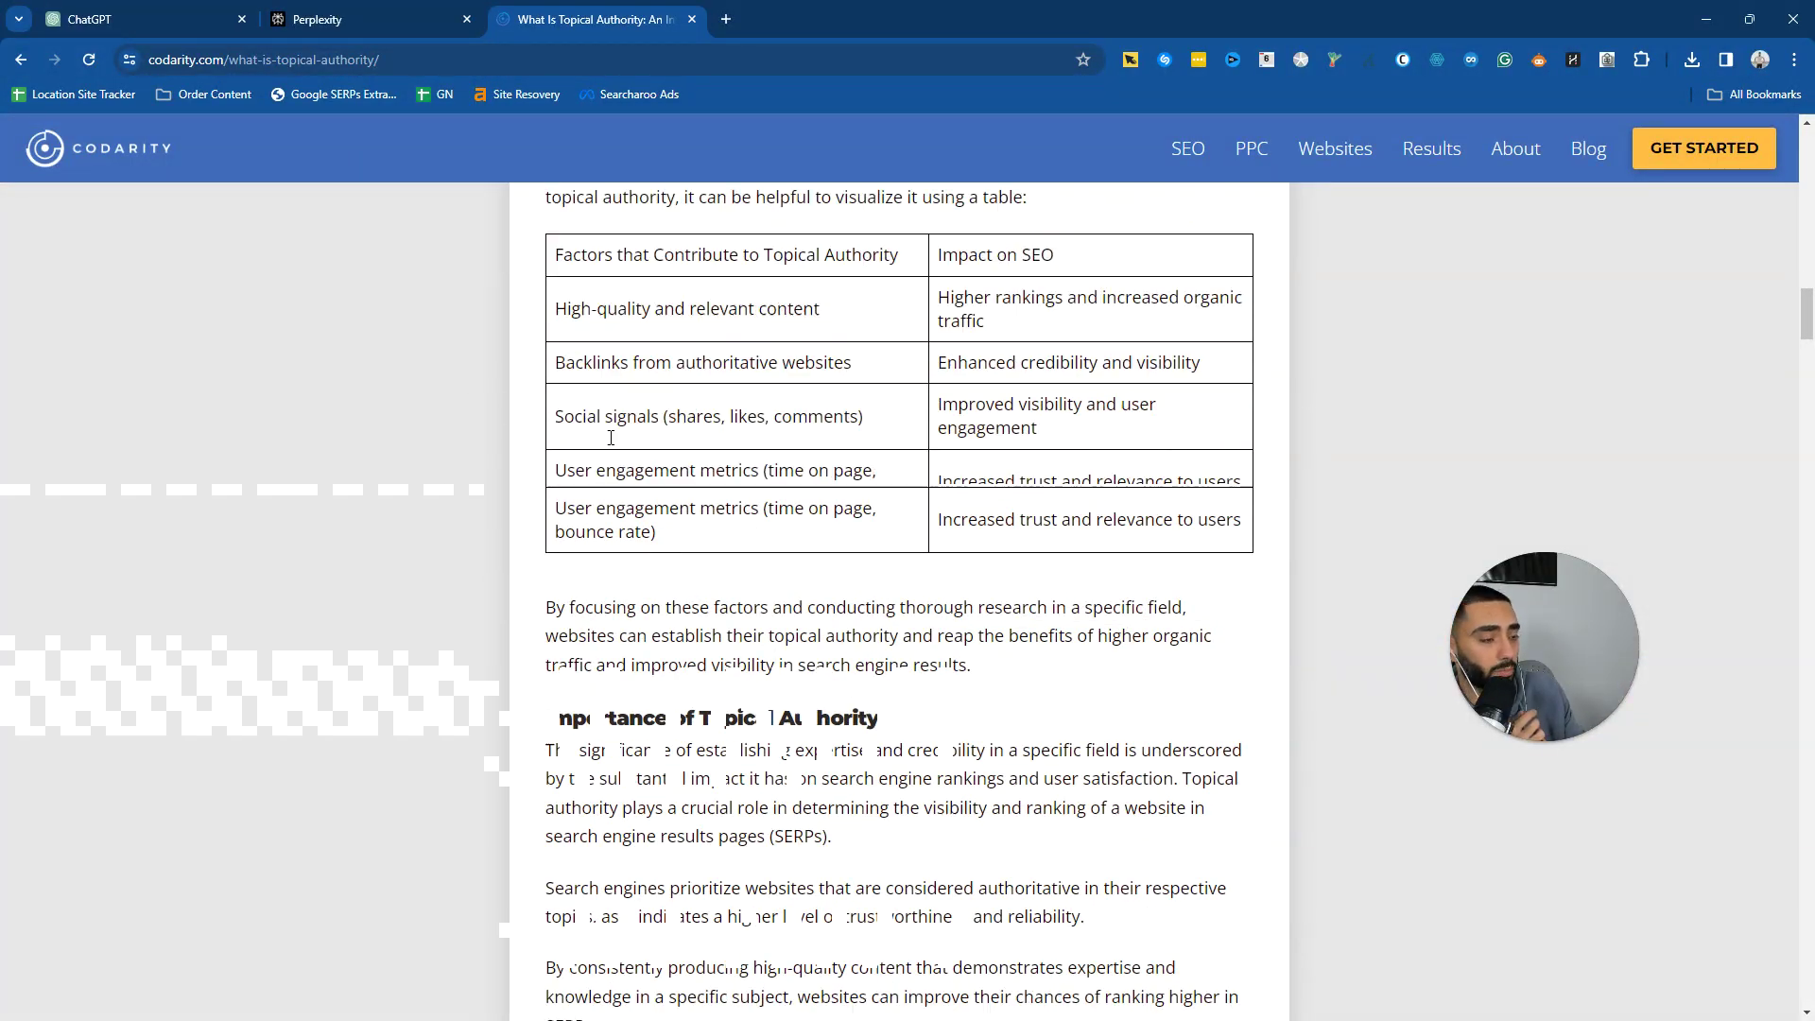
scroll(611, 438, "down", 8)
scroll(605, 430, "down", 8)
scroll(600, 424, "down", 8)
scroll(595, 416, "down", 8)
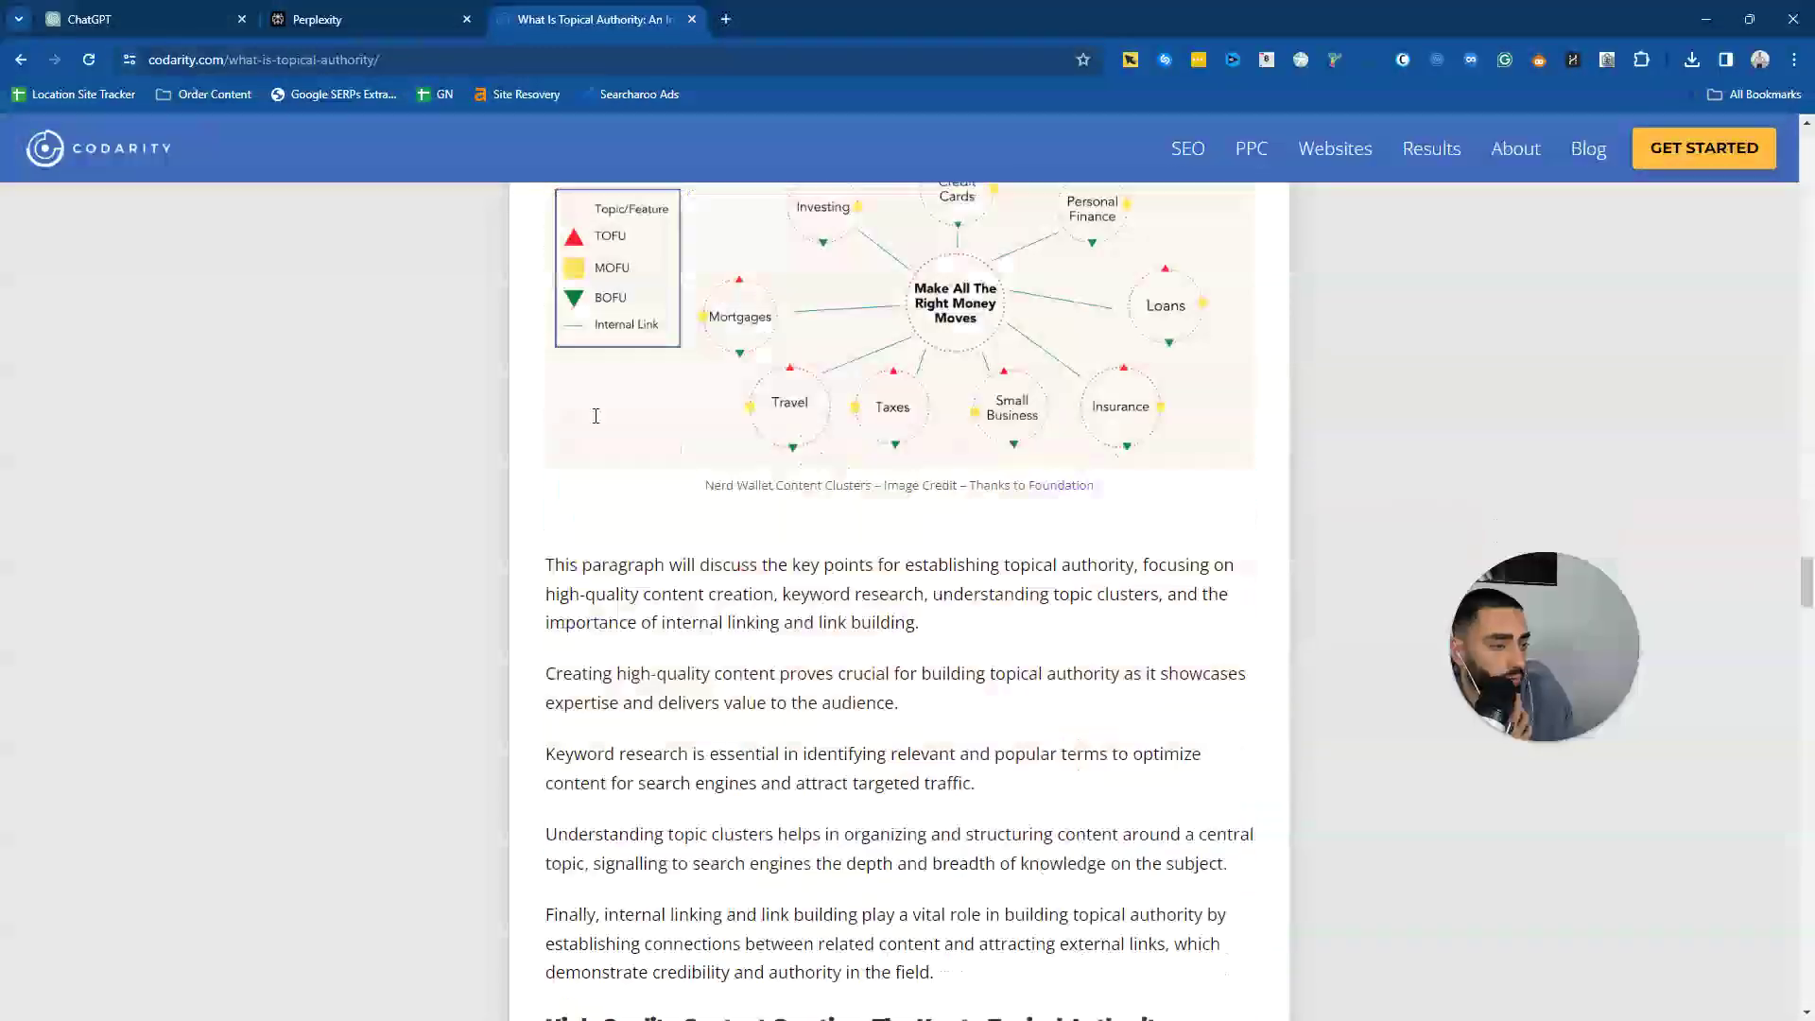
scroll(596, 416, "up", 3)
right_click(944, 513)
left_click(1021, 526)
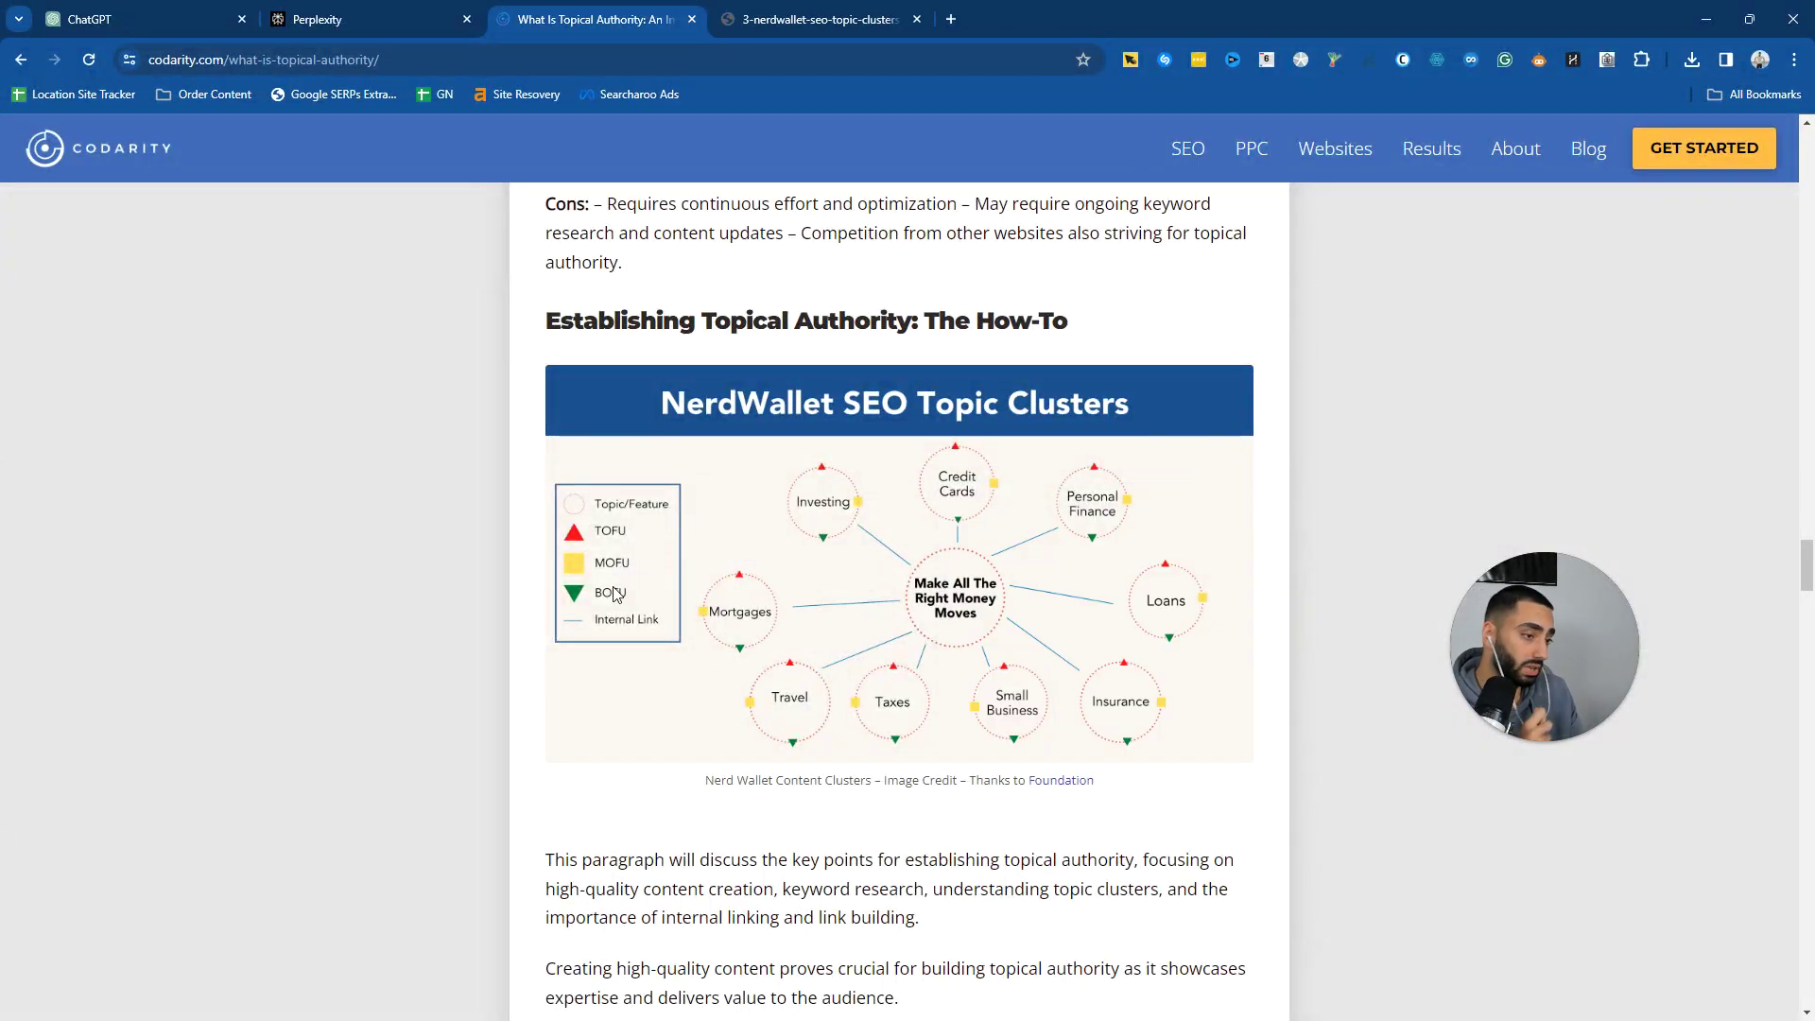
key("ctrl+Tab")
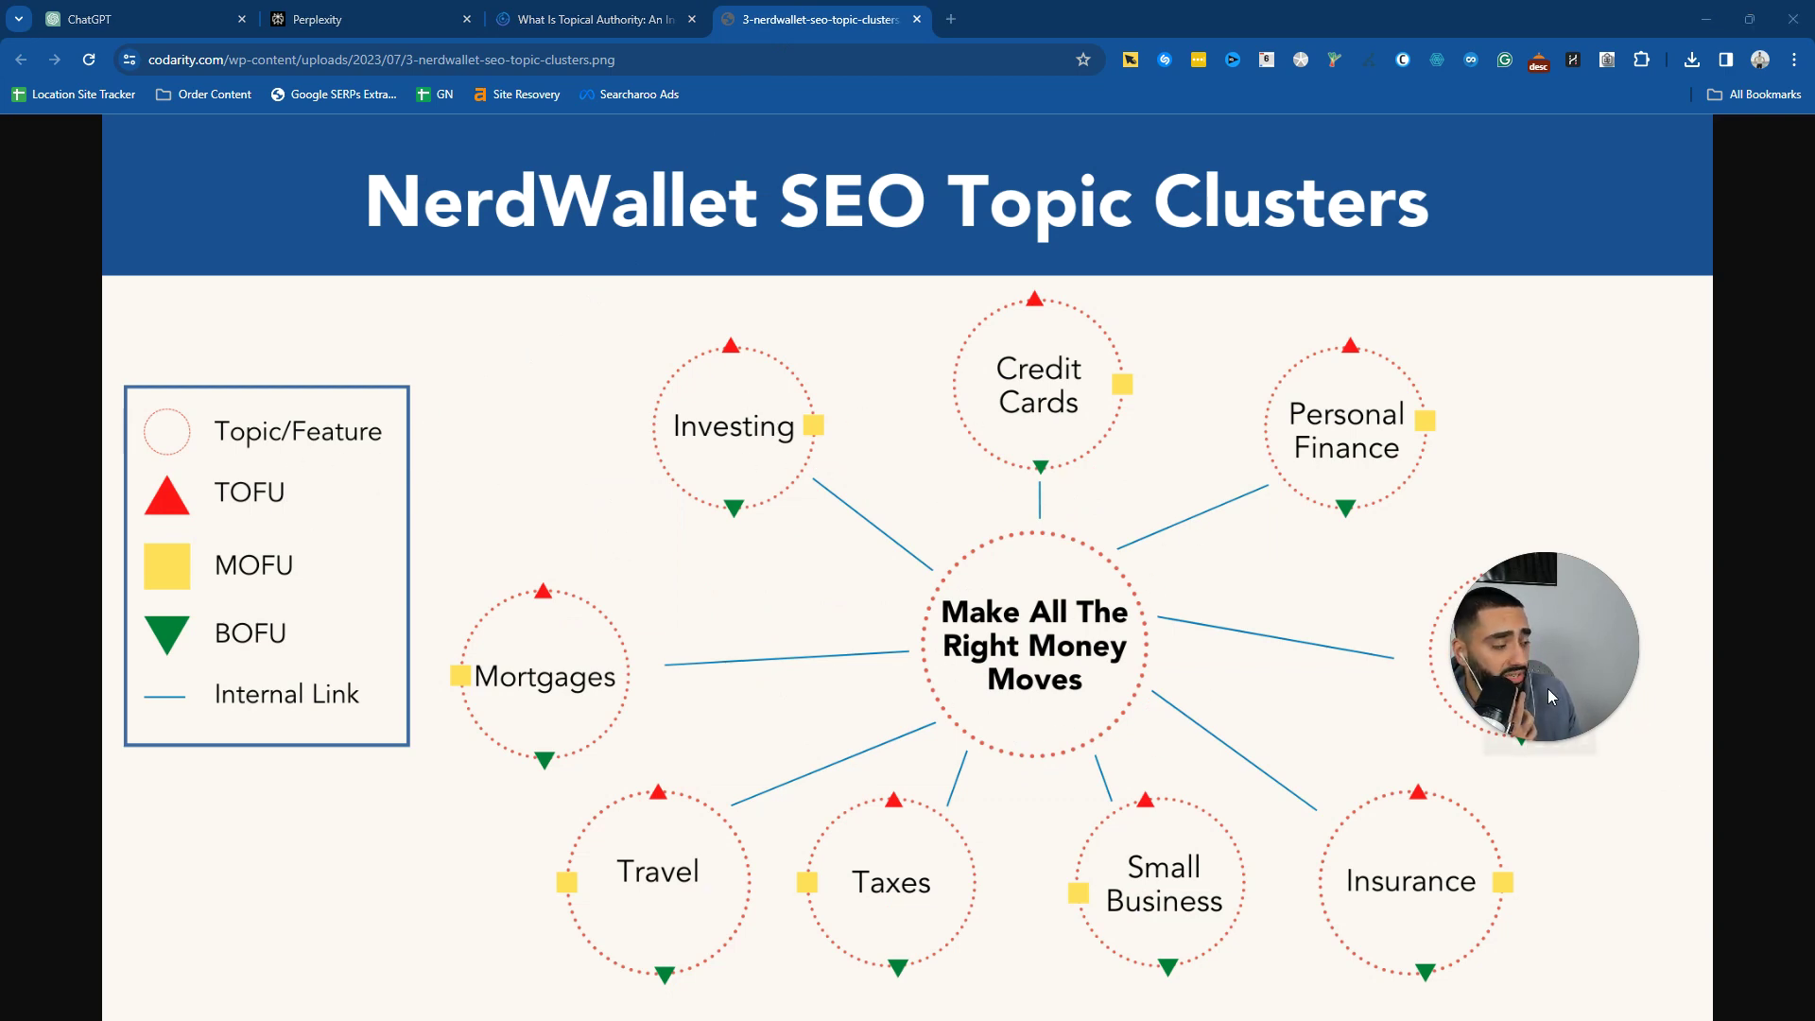
key("ctrl+shift+Tab")
Step: Open the NerdWallet caption link to Foundation's SEO case study in a background tab
scroll(821, 787, "down", 8)
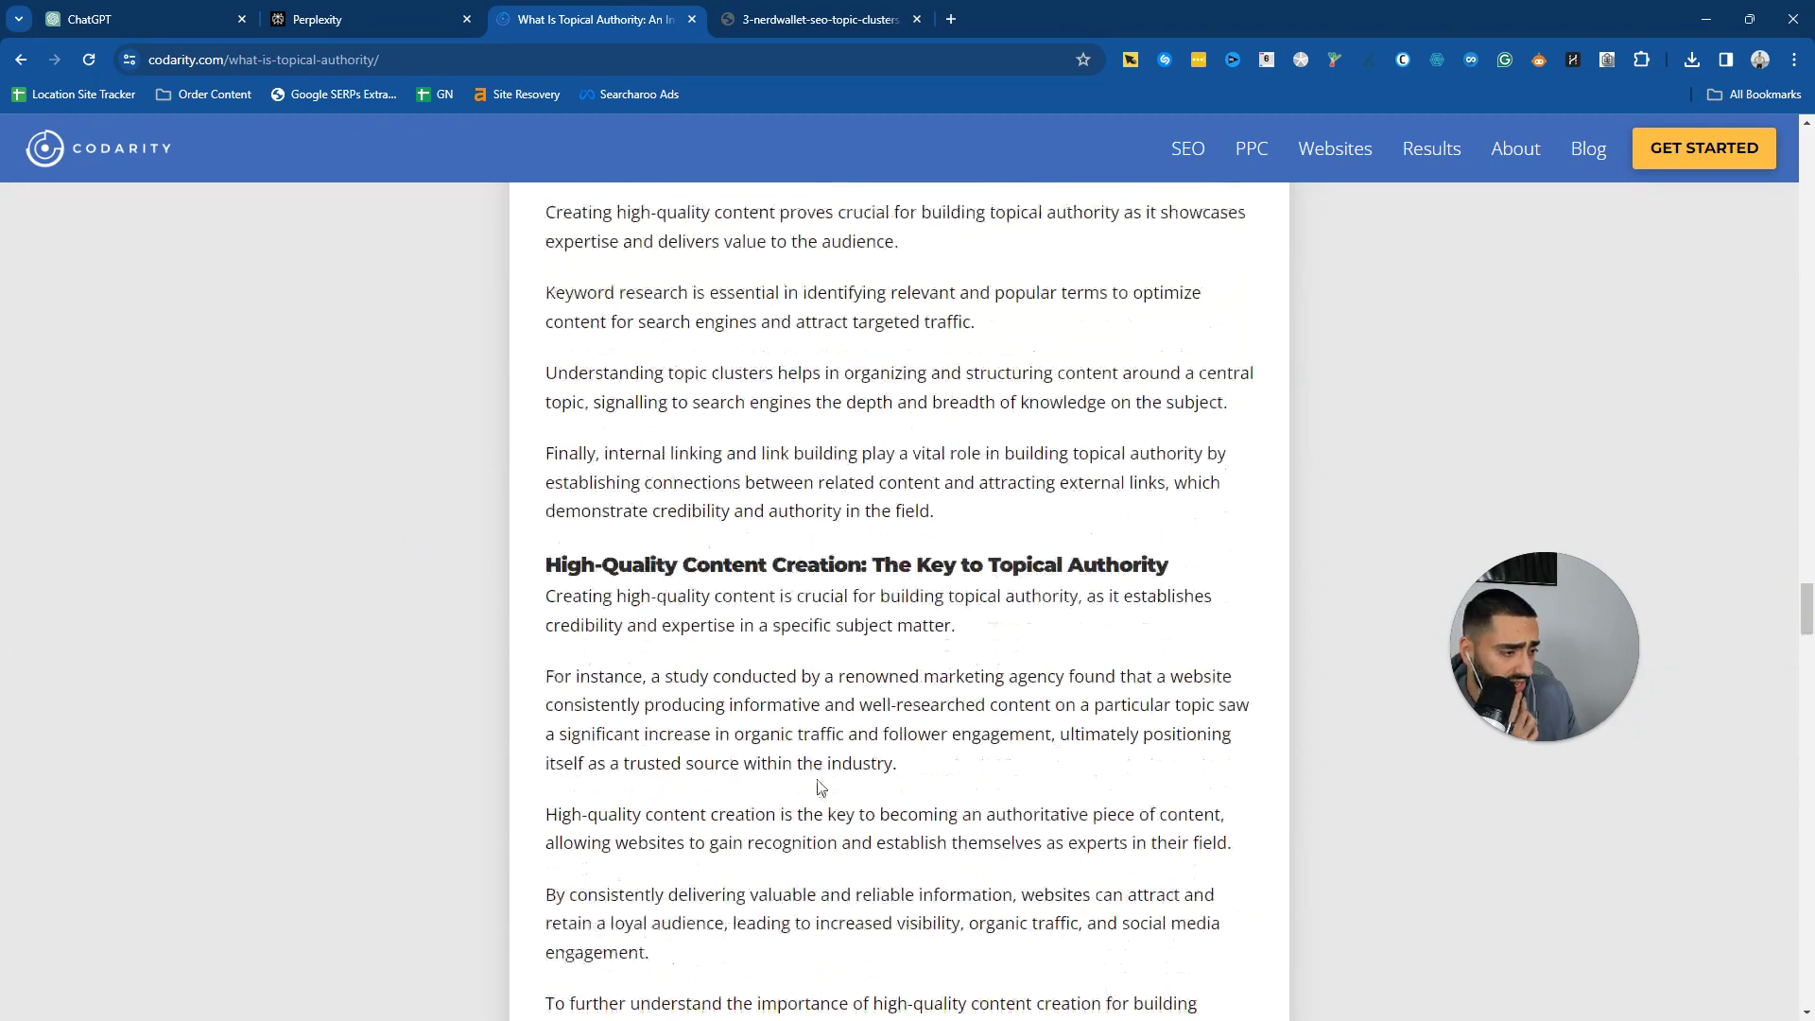
scroll(820, 787, "up", 7)
middle_click(1066, 778)
scroll(562, 653, "up", 9)
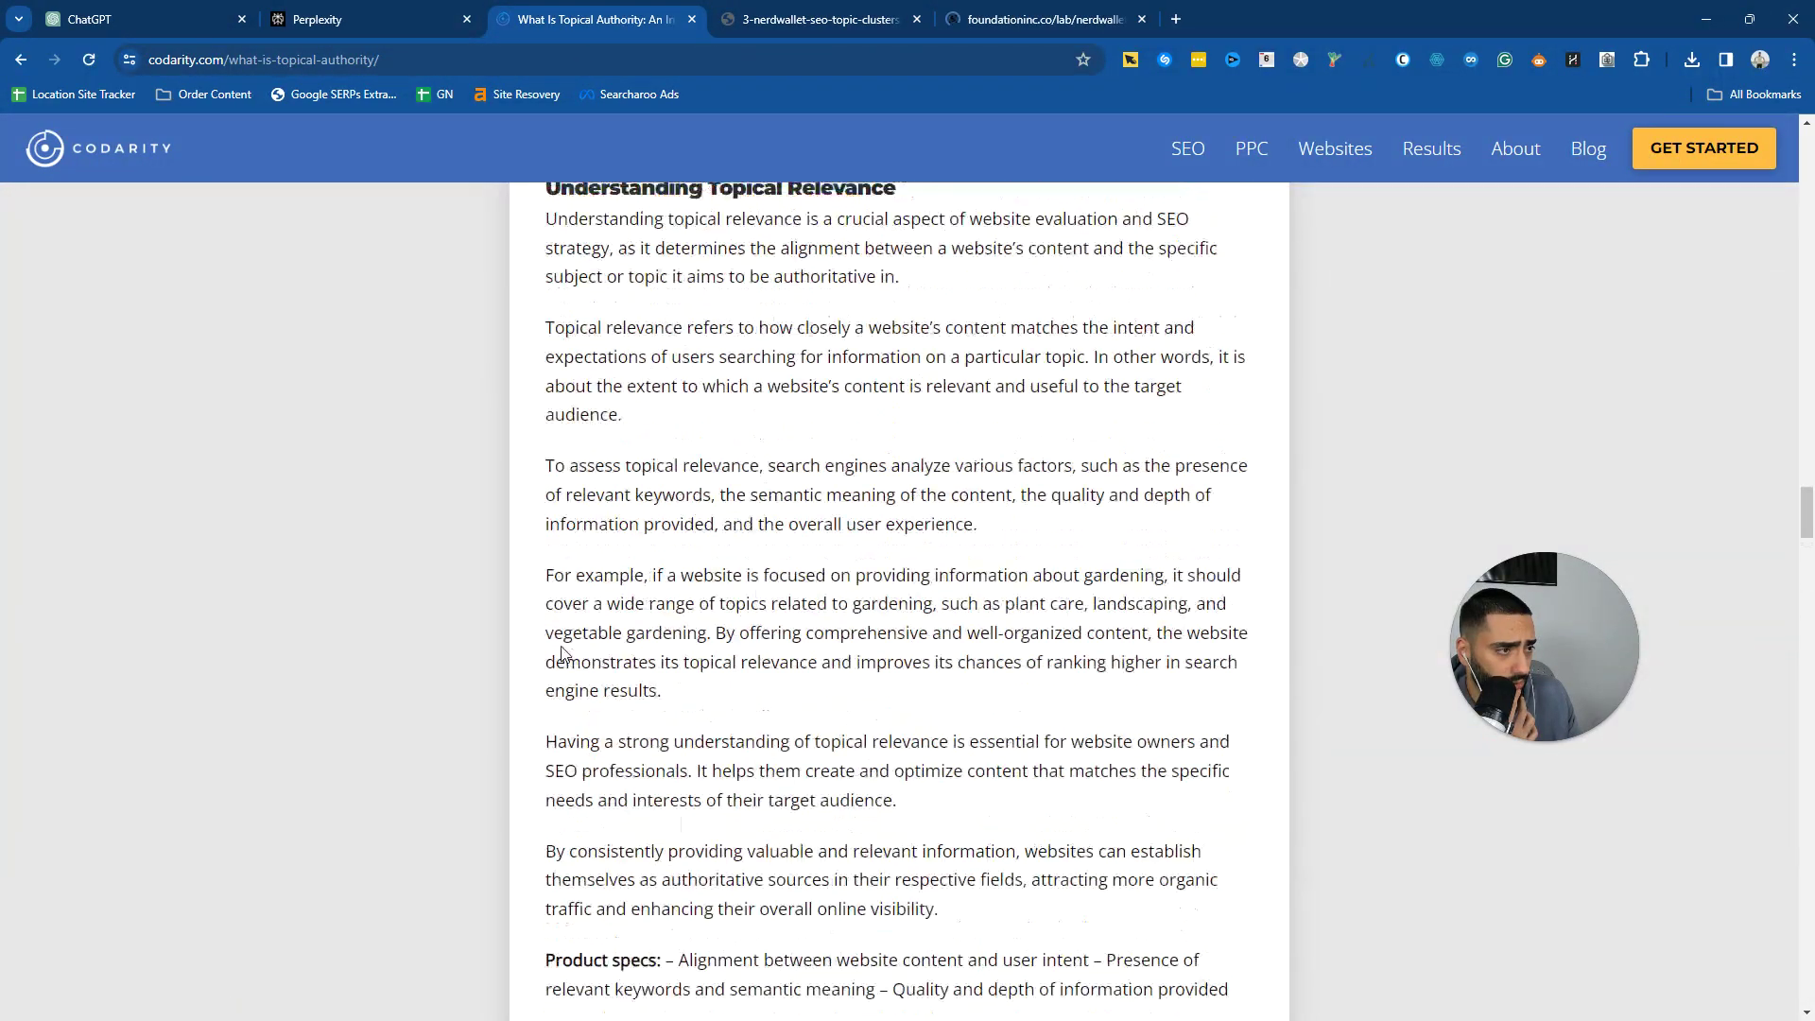
scroll(561, 652, "up", 5)
scroll(562, 652, "up", 5)
scroll(561, 652, "up", 5)
scroll(561, 653, "up", 5)
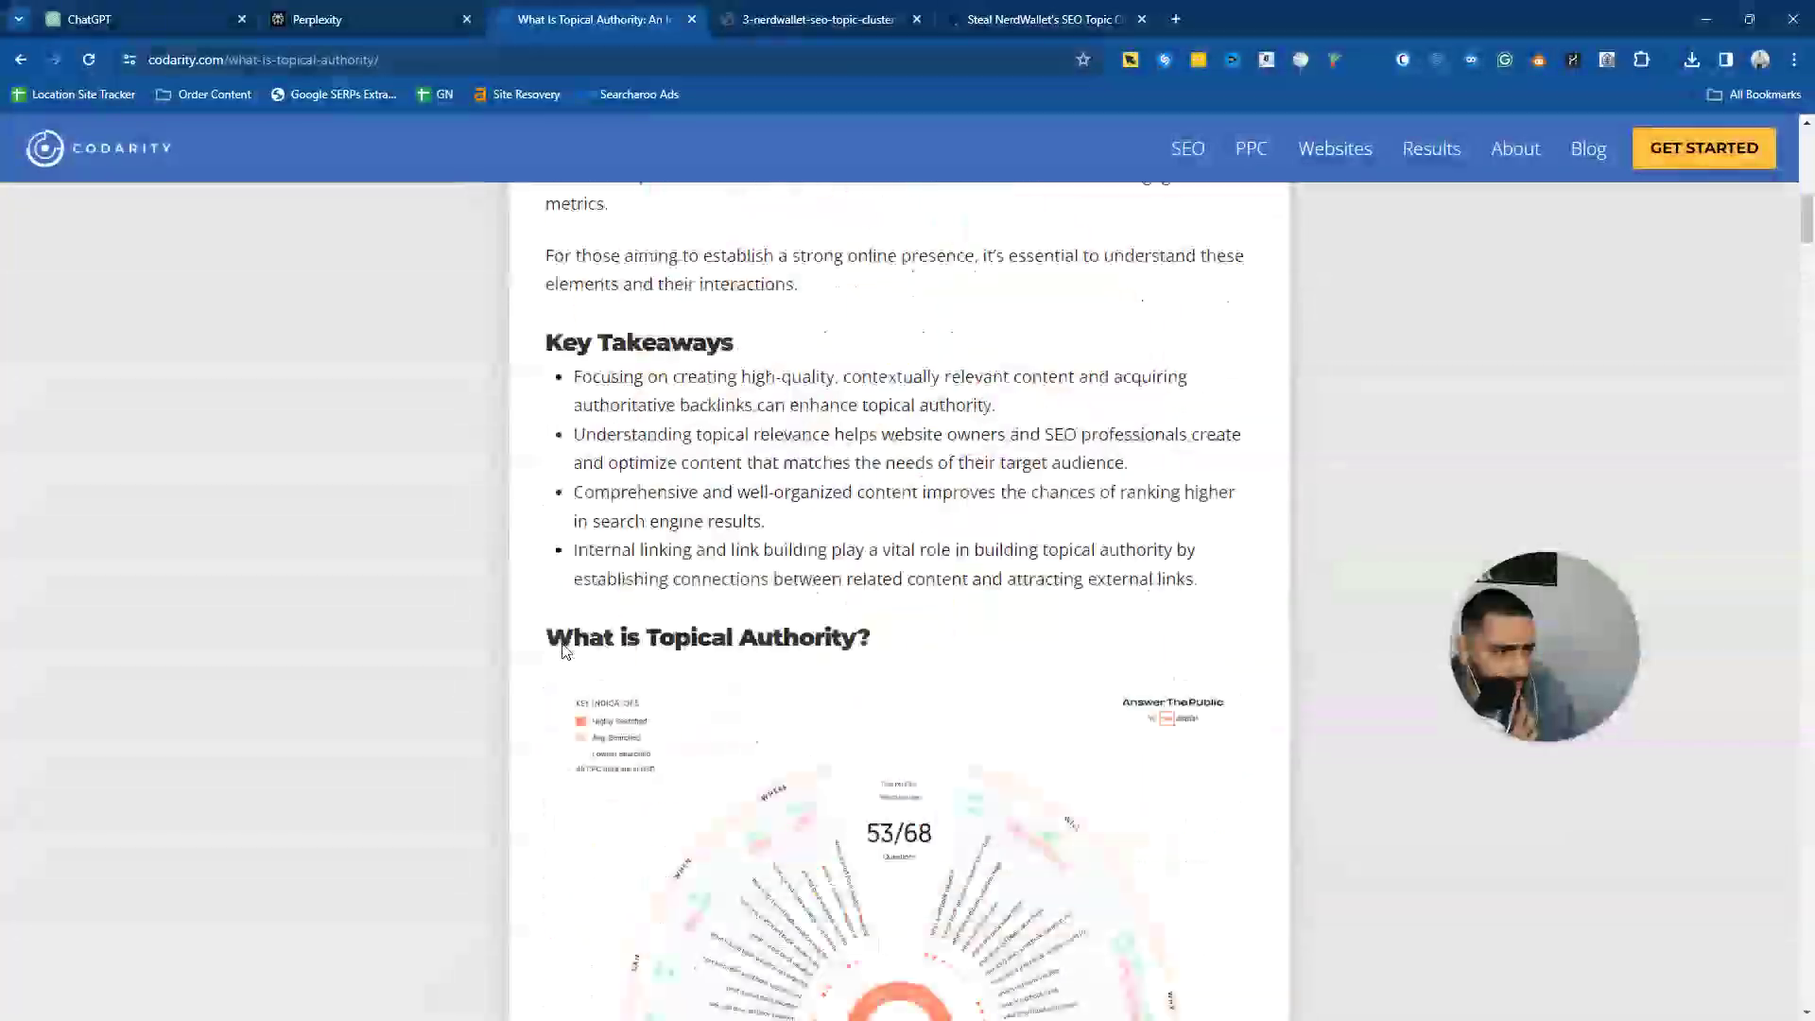
scroll(564, 650, "up", 6)
Step: Switch to Foundation's NerdWallet topic clusters article and scroll through it
scroll(624, 640, "down", 6)
left_click(992, 15)
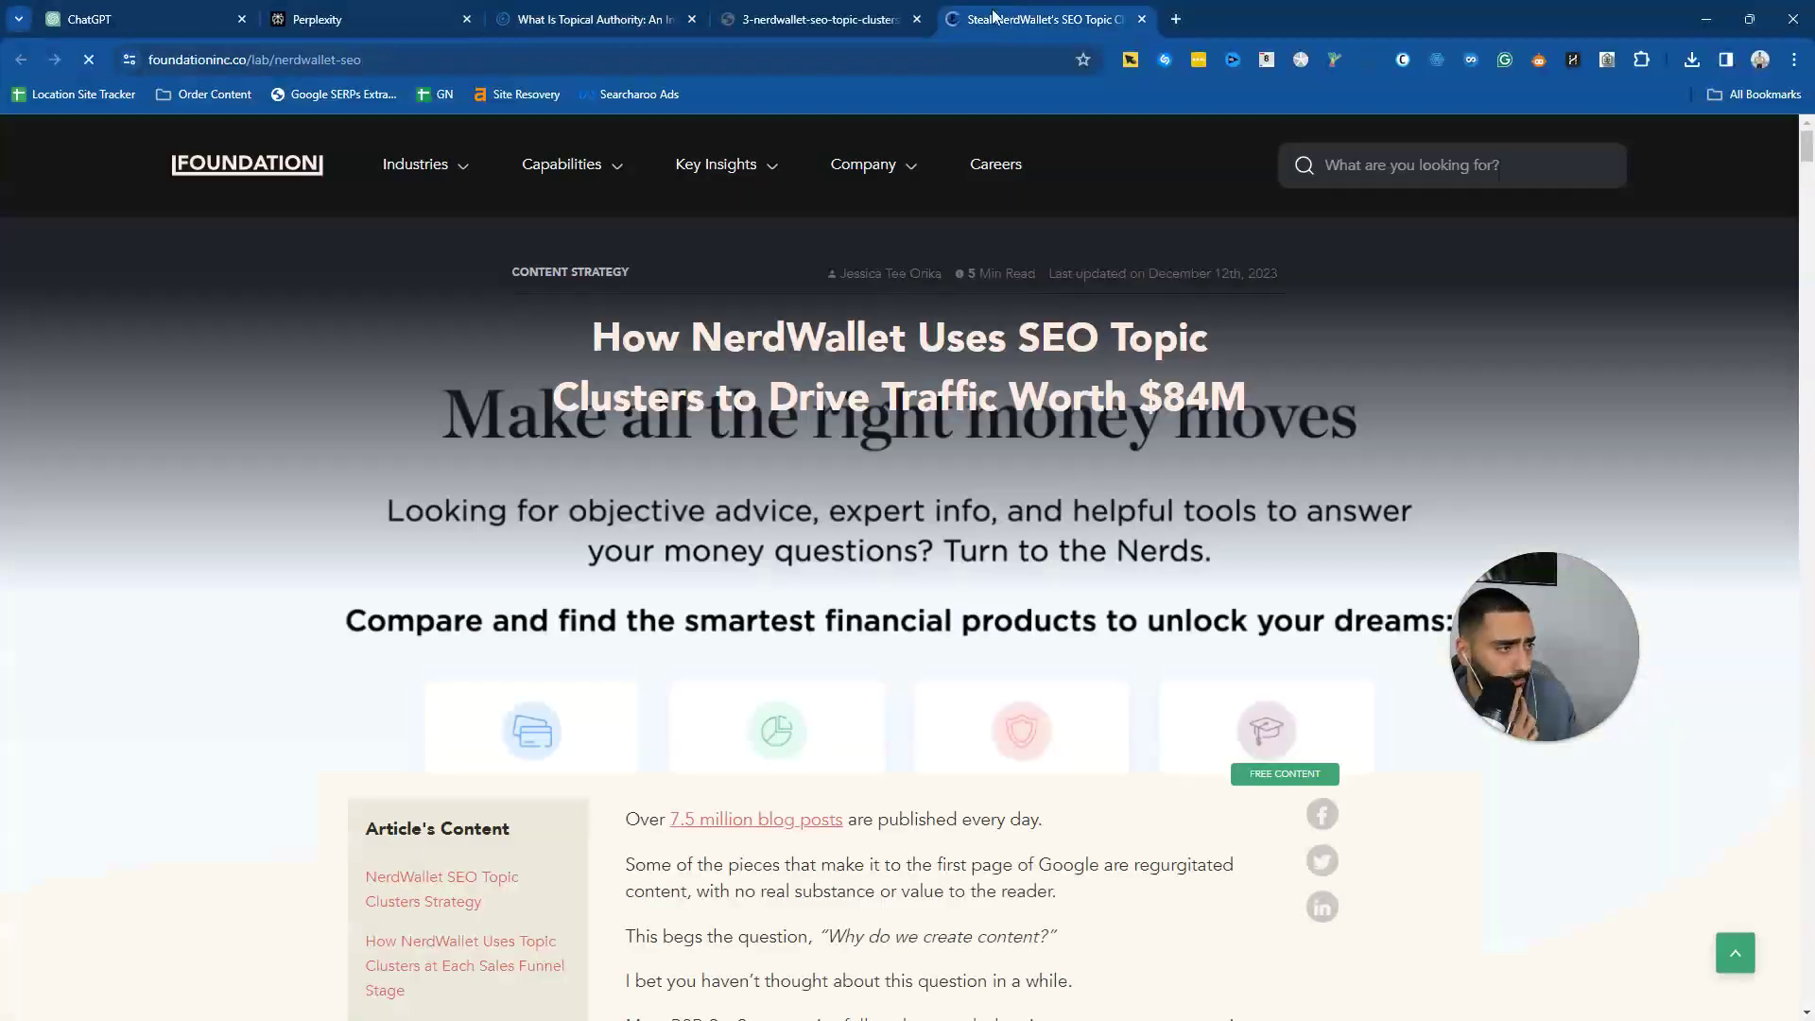
scroll(567, 548, "down", 10)
scroll(576, 571, "down", 5)
scroll(581, 572, "down", 5)
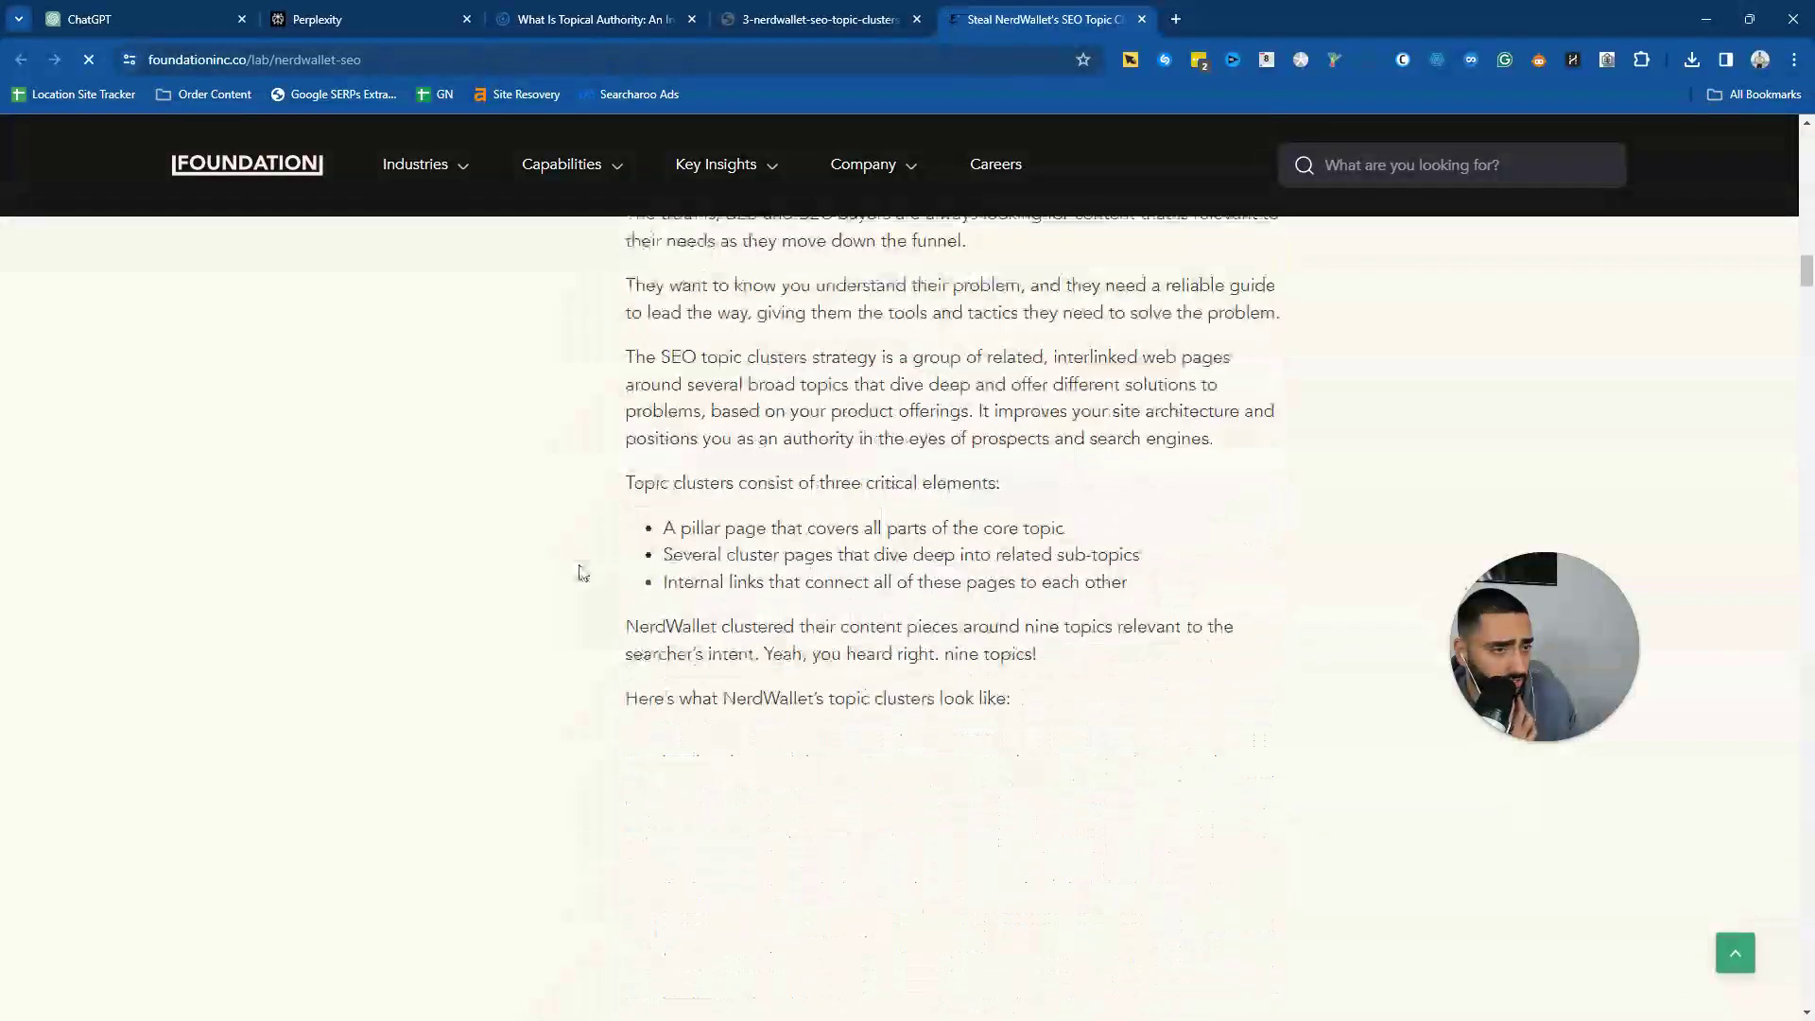
scroll(623, 548, "down", 8)
scroll(945, 510, "up", 3)
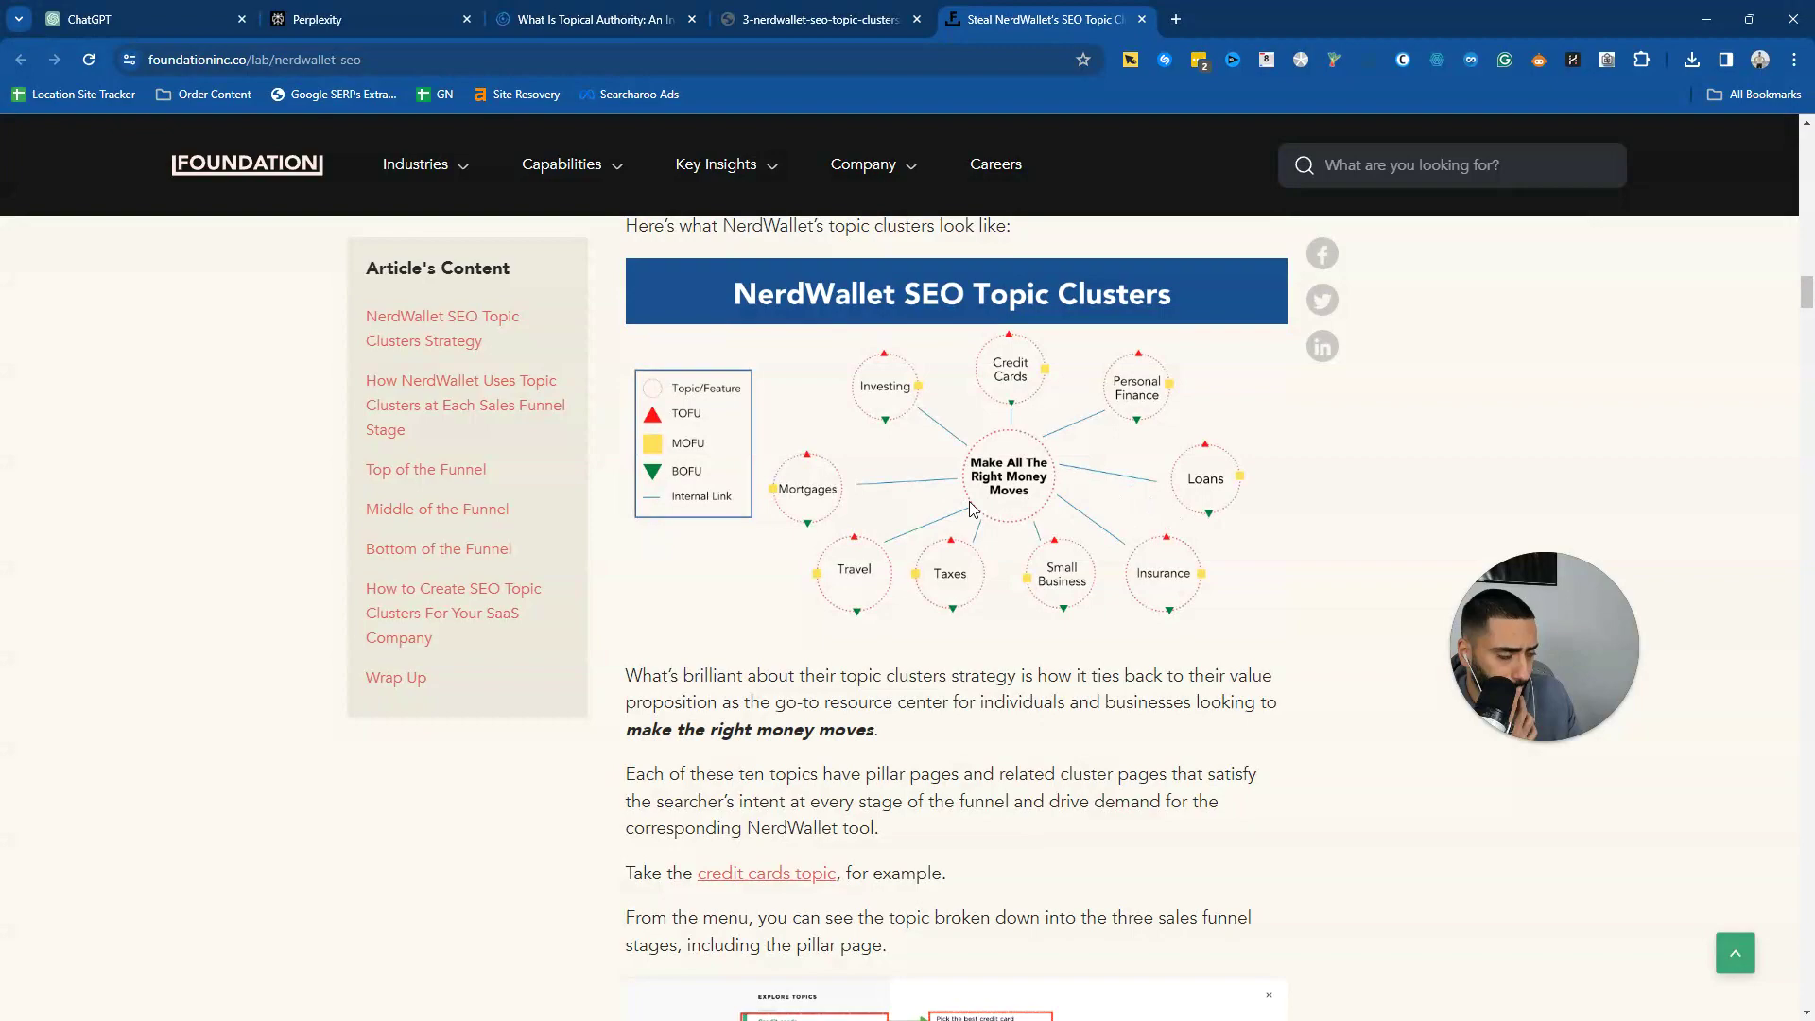
scroll(926, 510, "up", 2)
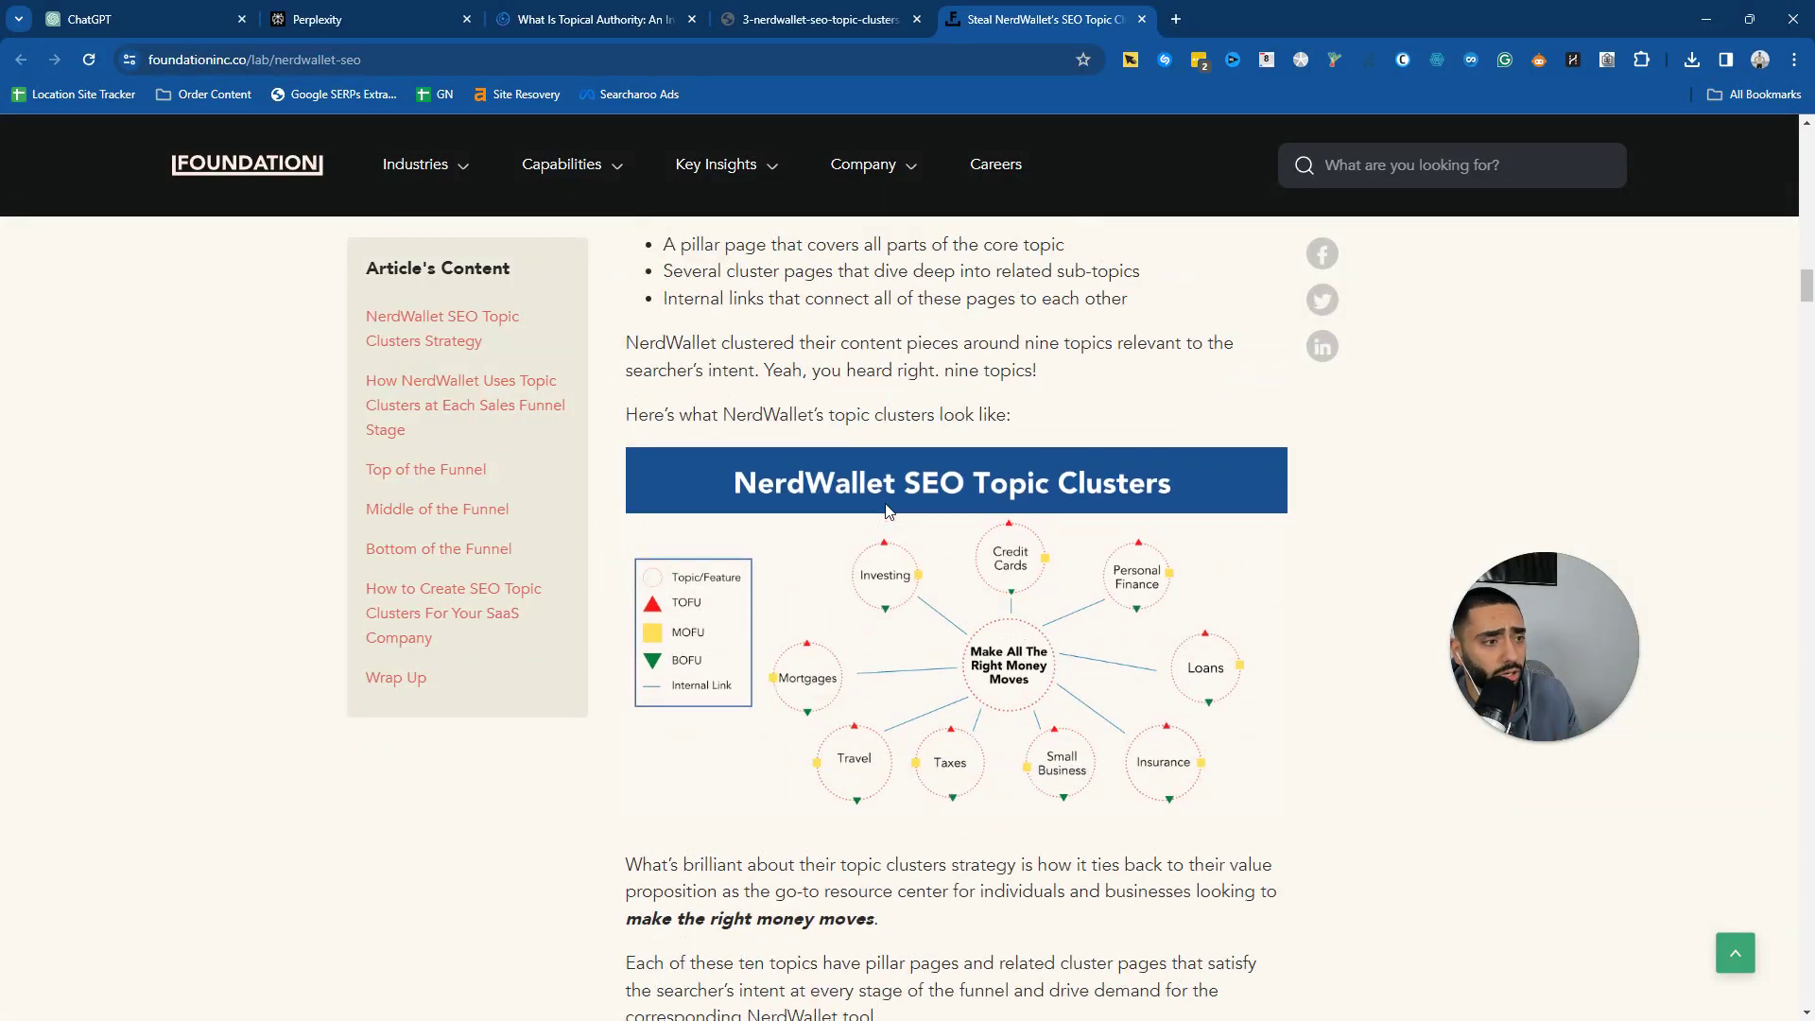
Step: Open the B2B sales funnel graphic in its own tab and view it full-size
scroll(886, 510, "down", 5)
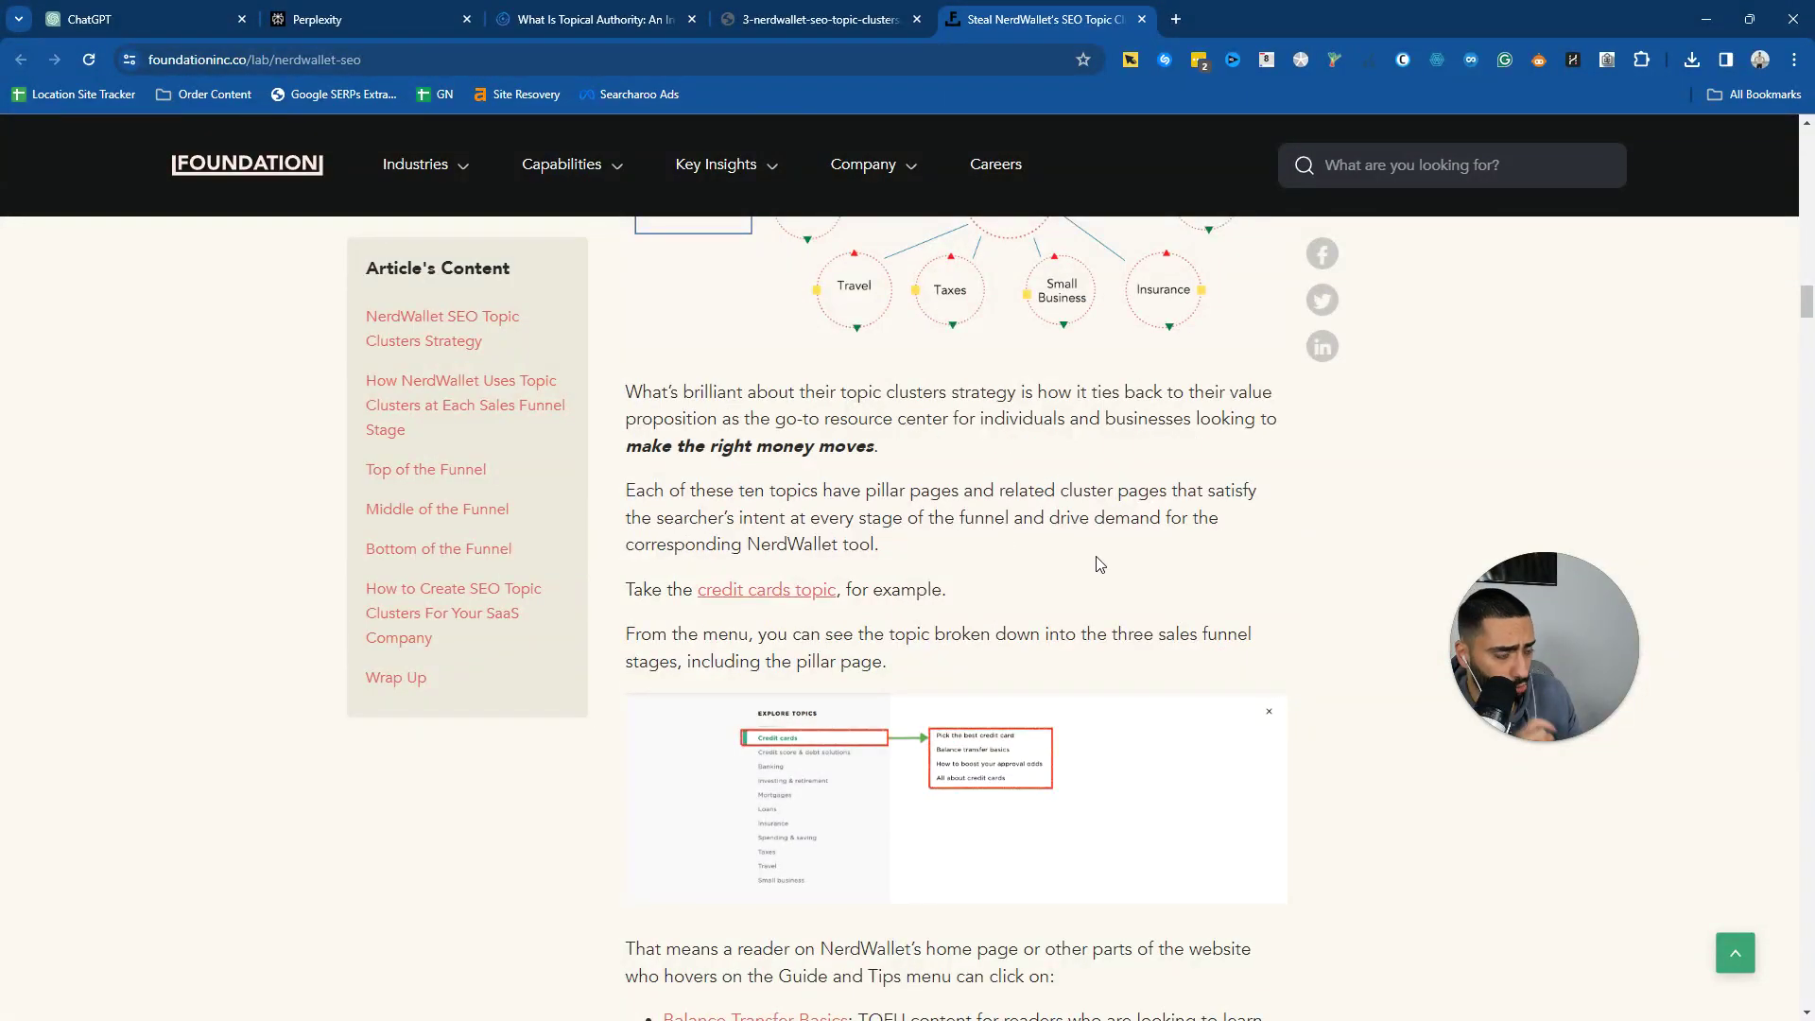
scroll(1099, 564, "down", 4)
scroll(983, 567, "down", 3)
scroll(1039, 539, "down", 8)
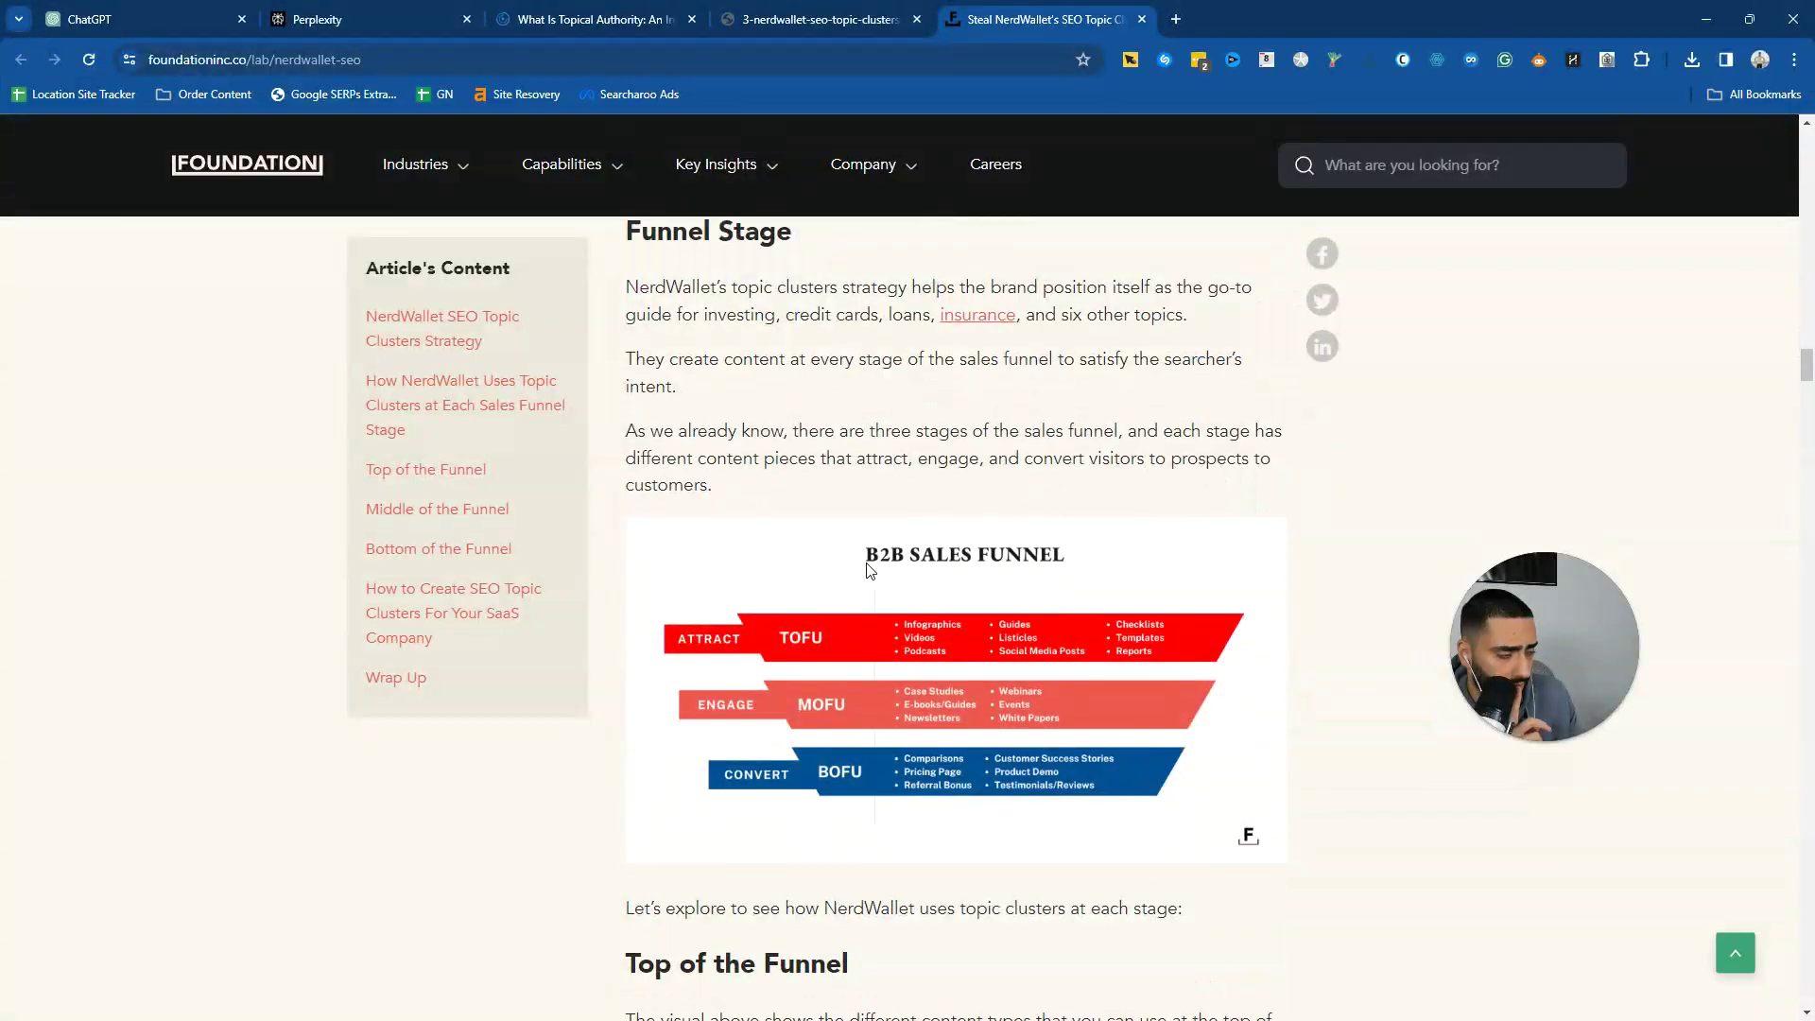
right_click(936, 525)
left_click(1002, 547)
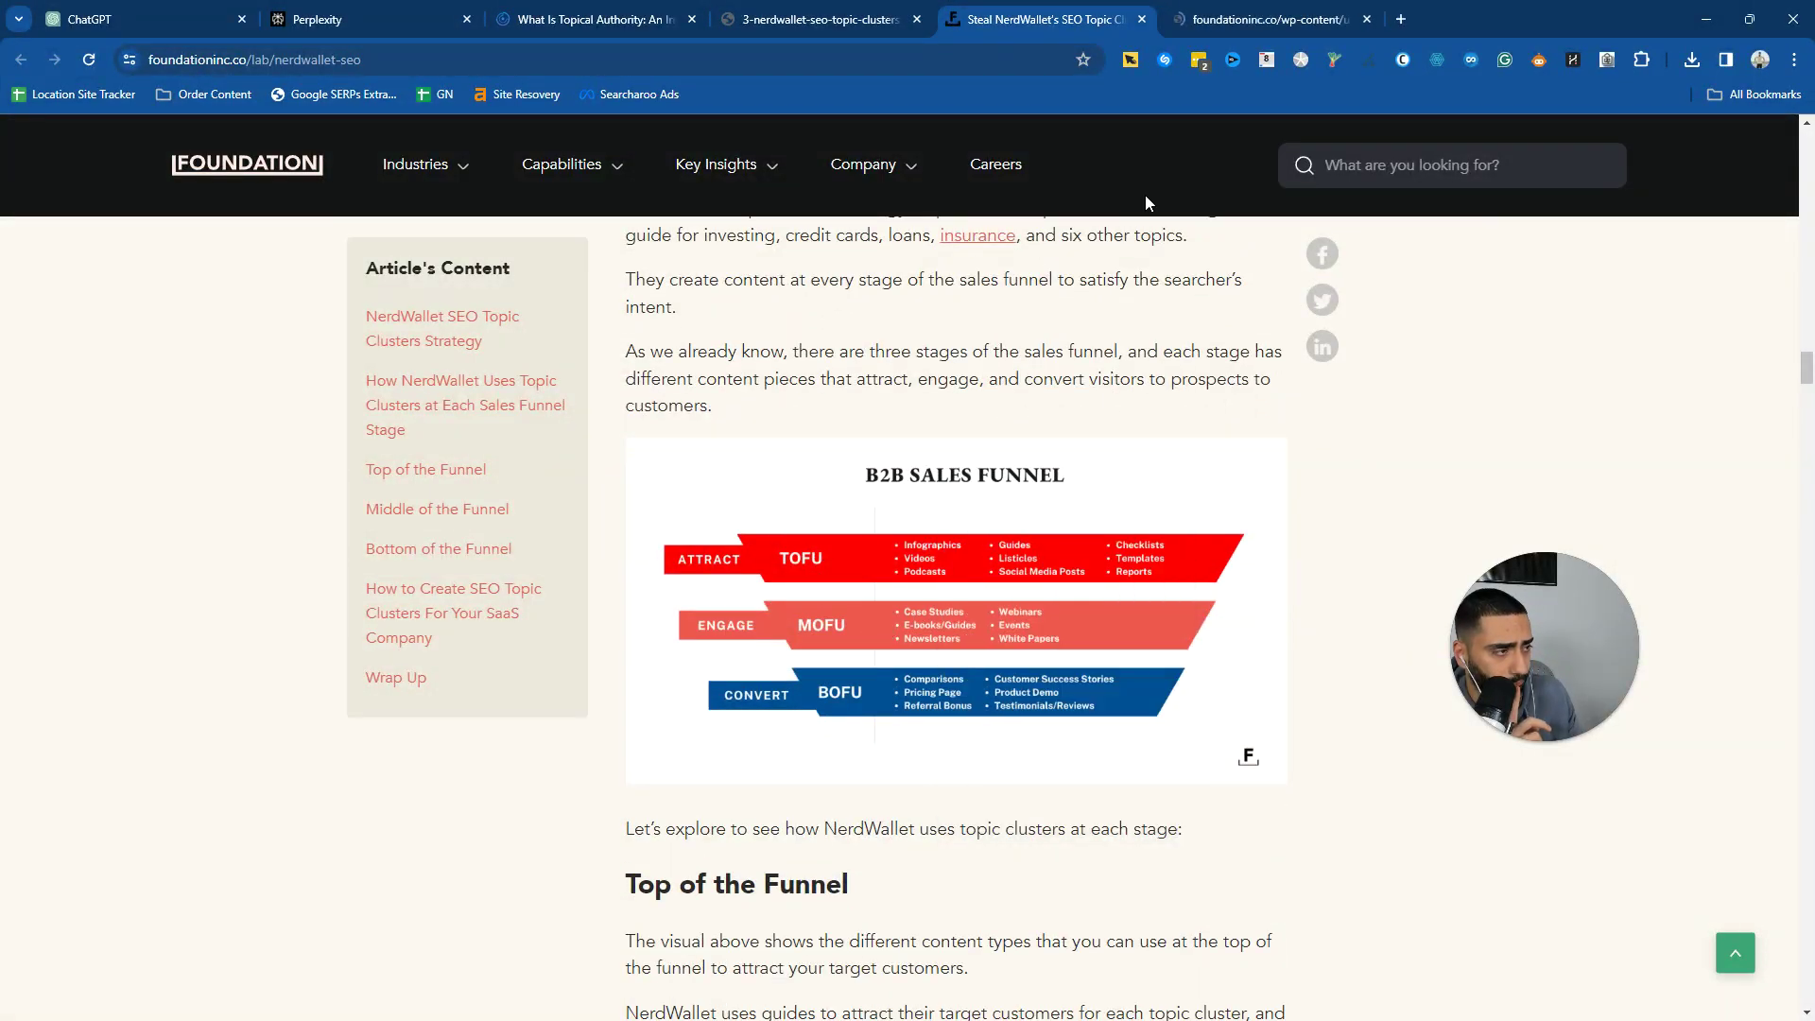
left_click(1191, 19)
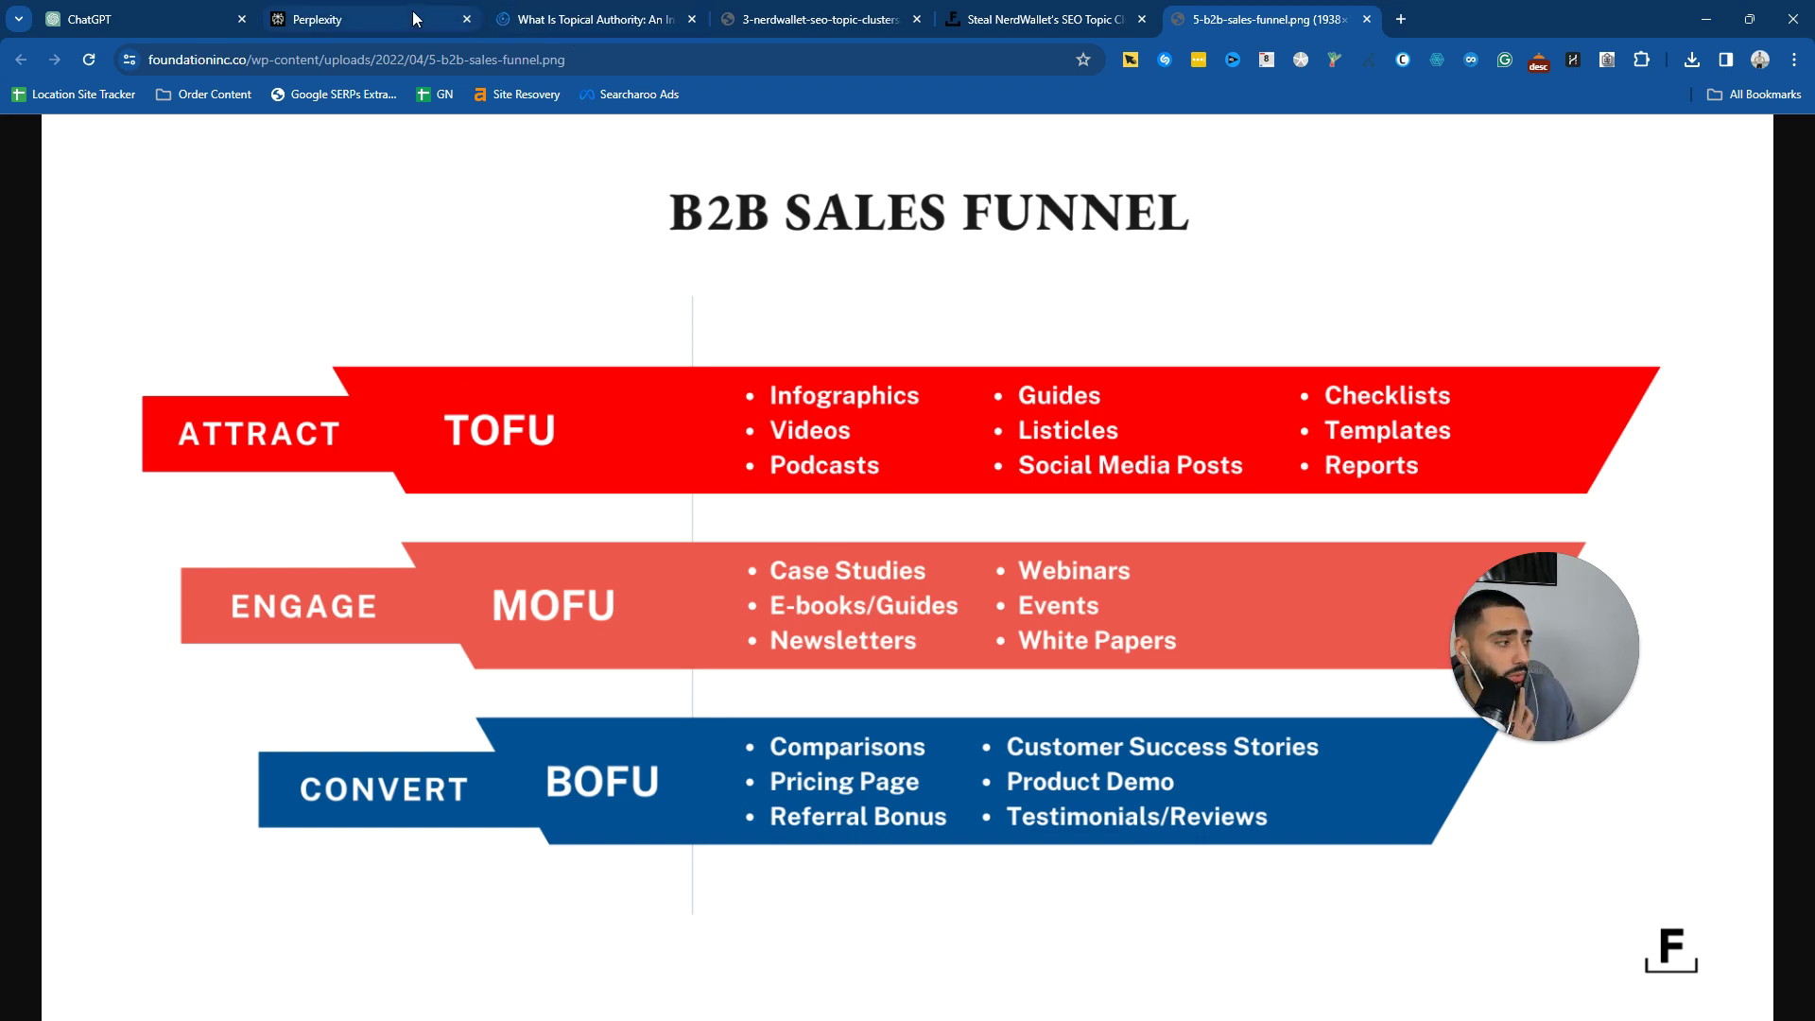
Step: Copy the Codarity topical-authority article's URL from the address bar
left_click(357, 12)
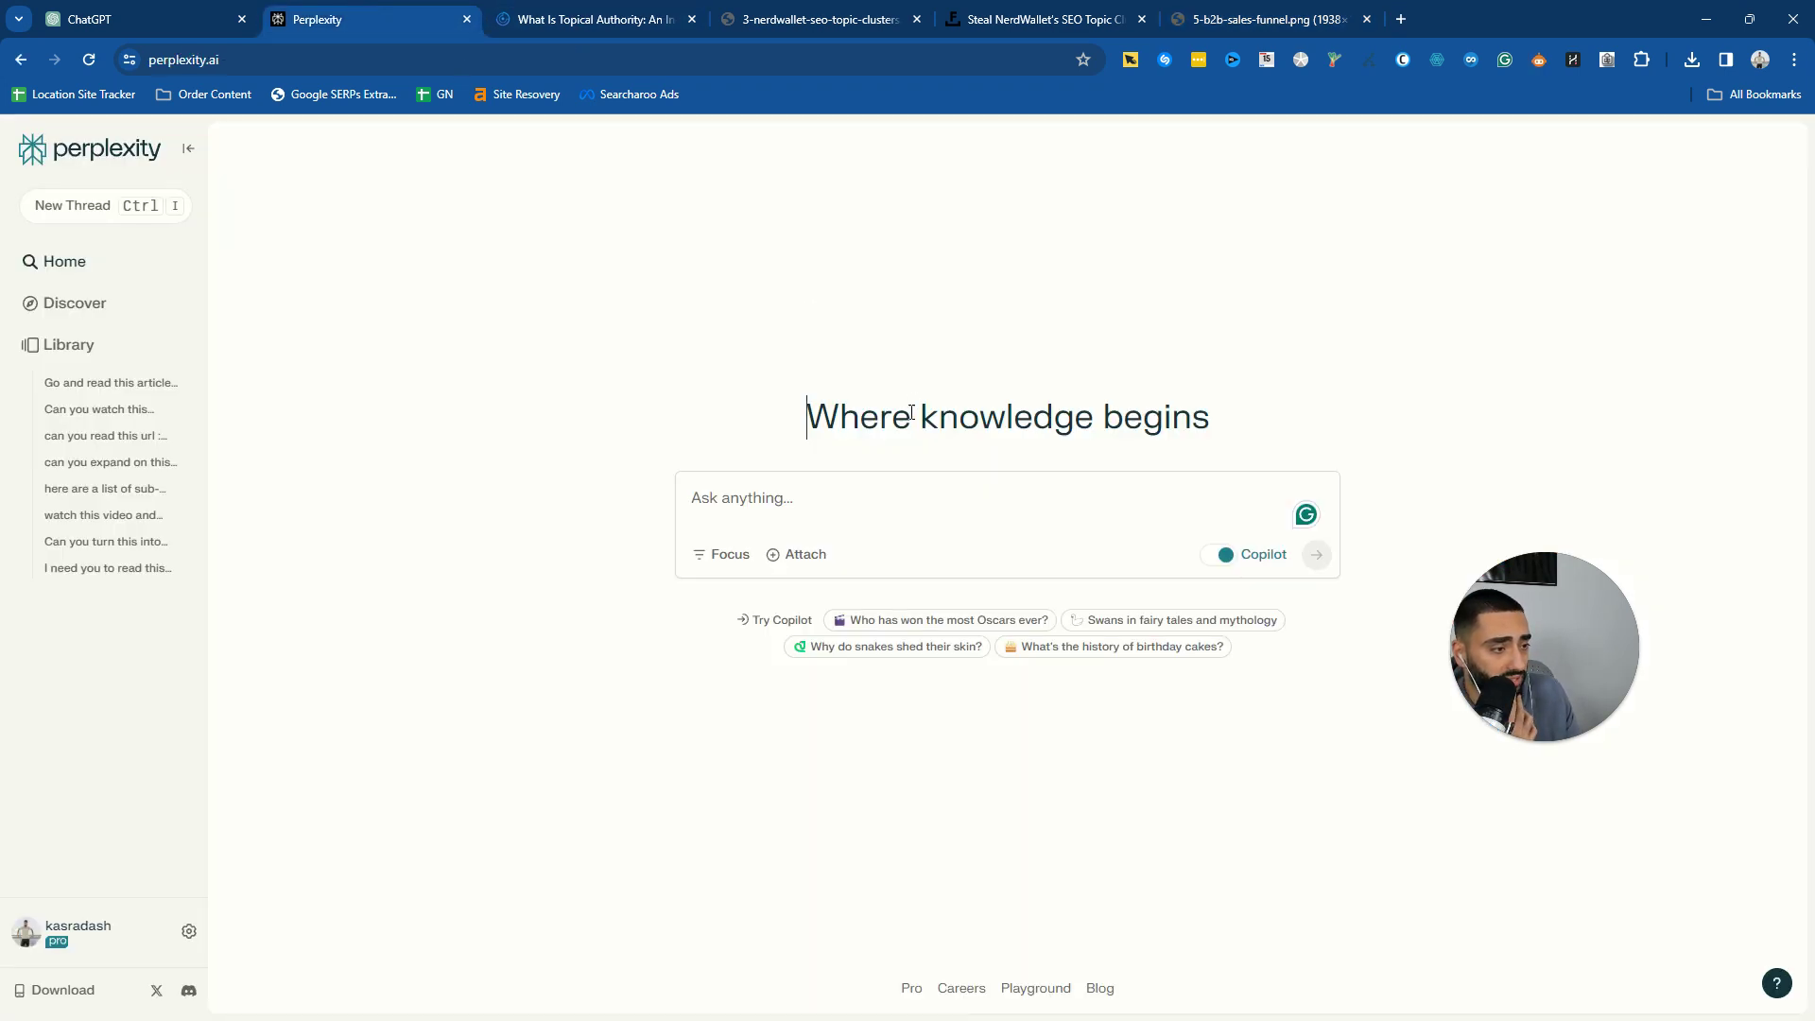
left_click(763, 498)
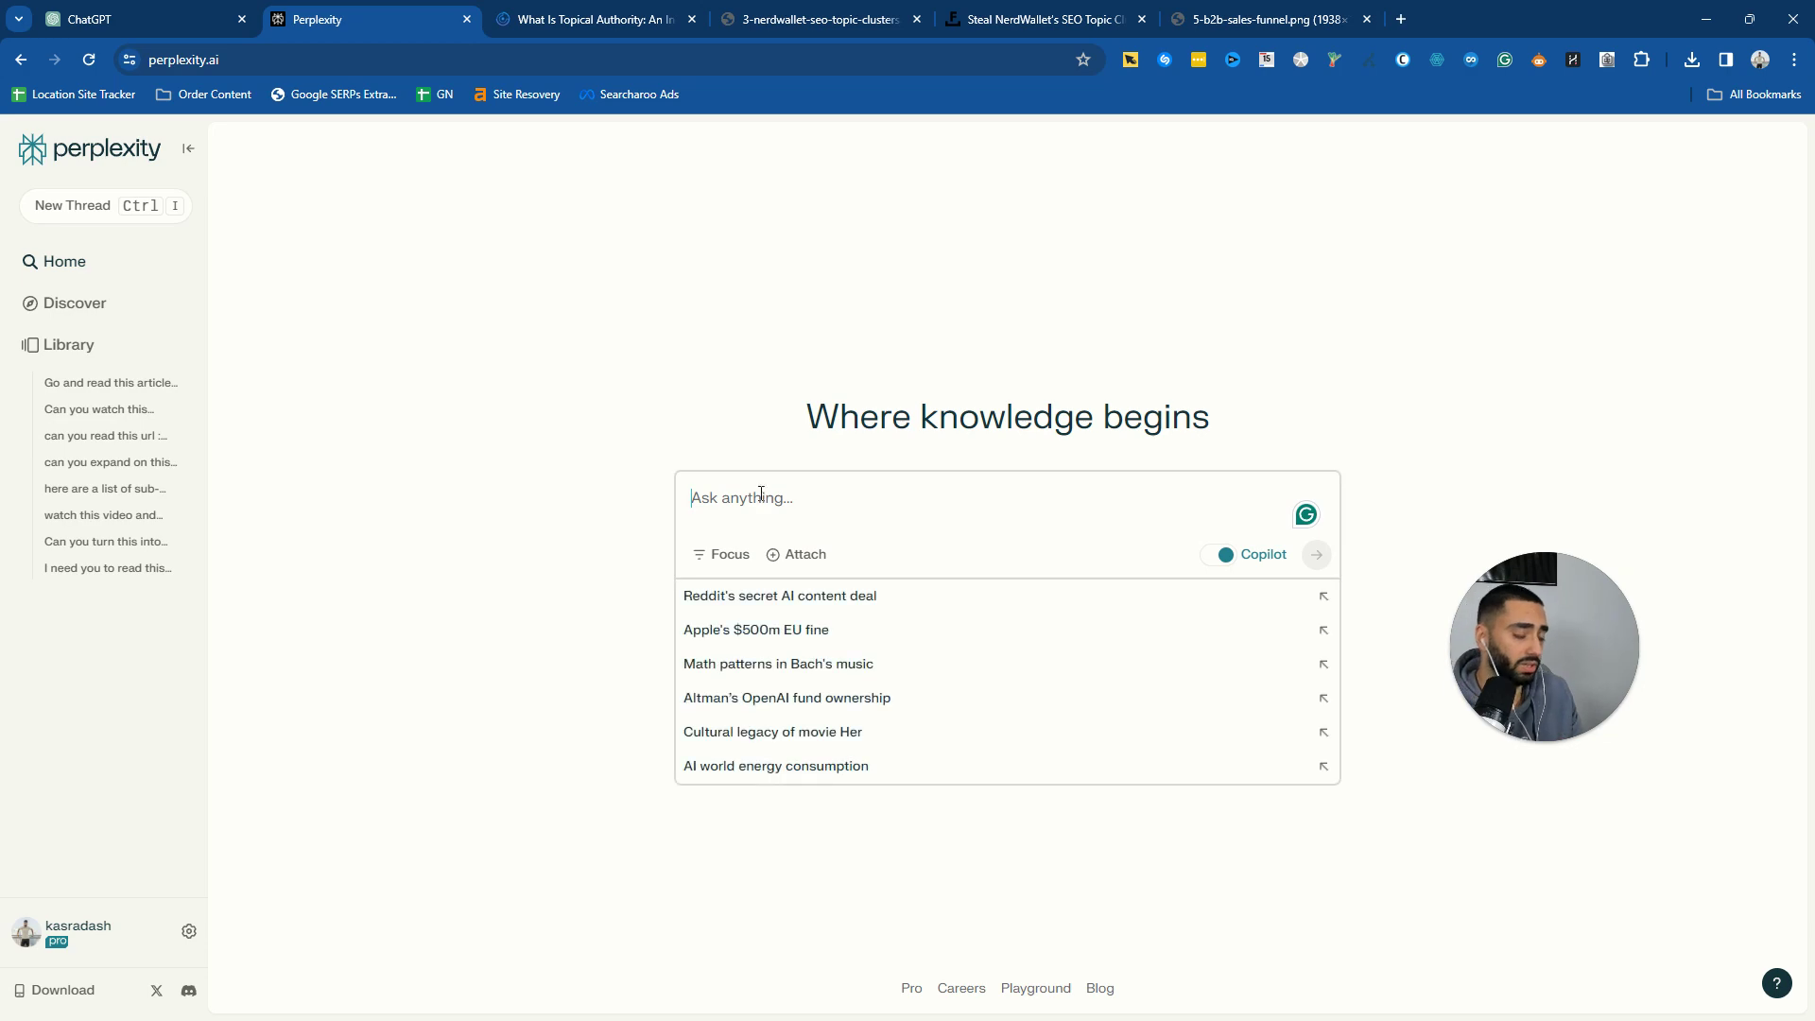
left_click(605, 17)
right_click(393, 60)
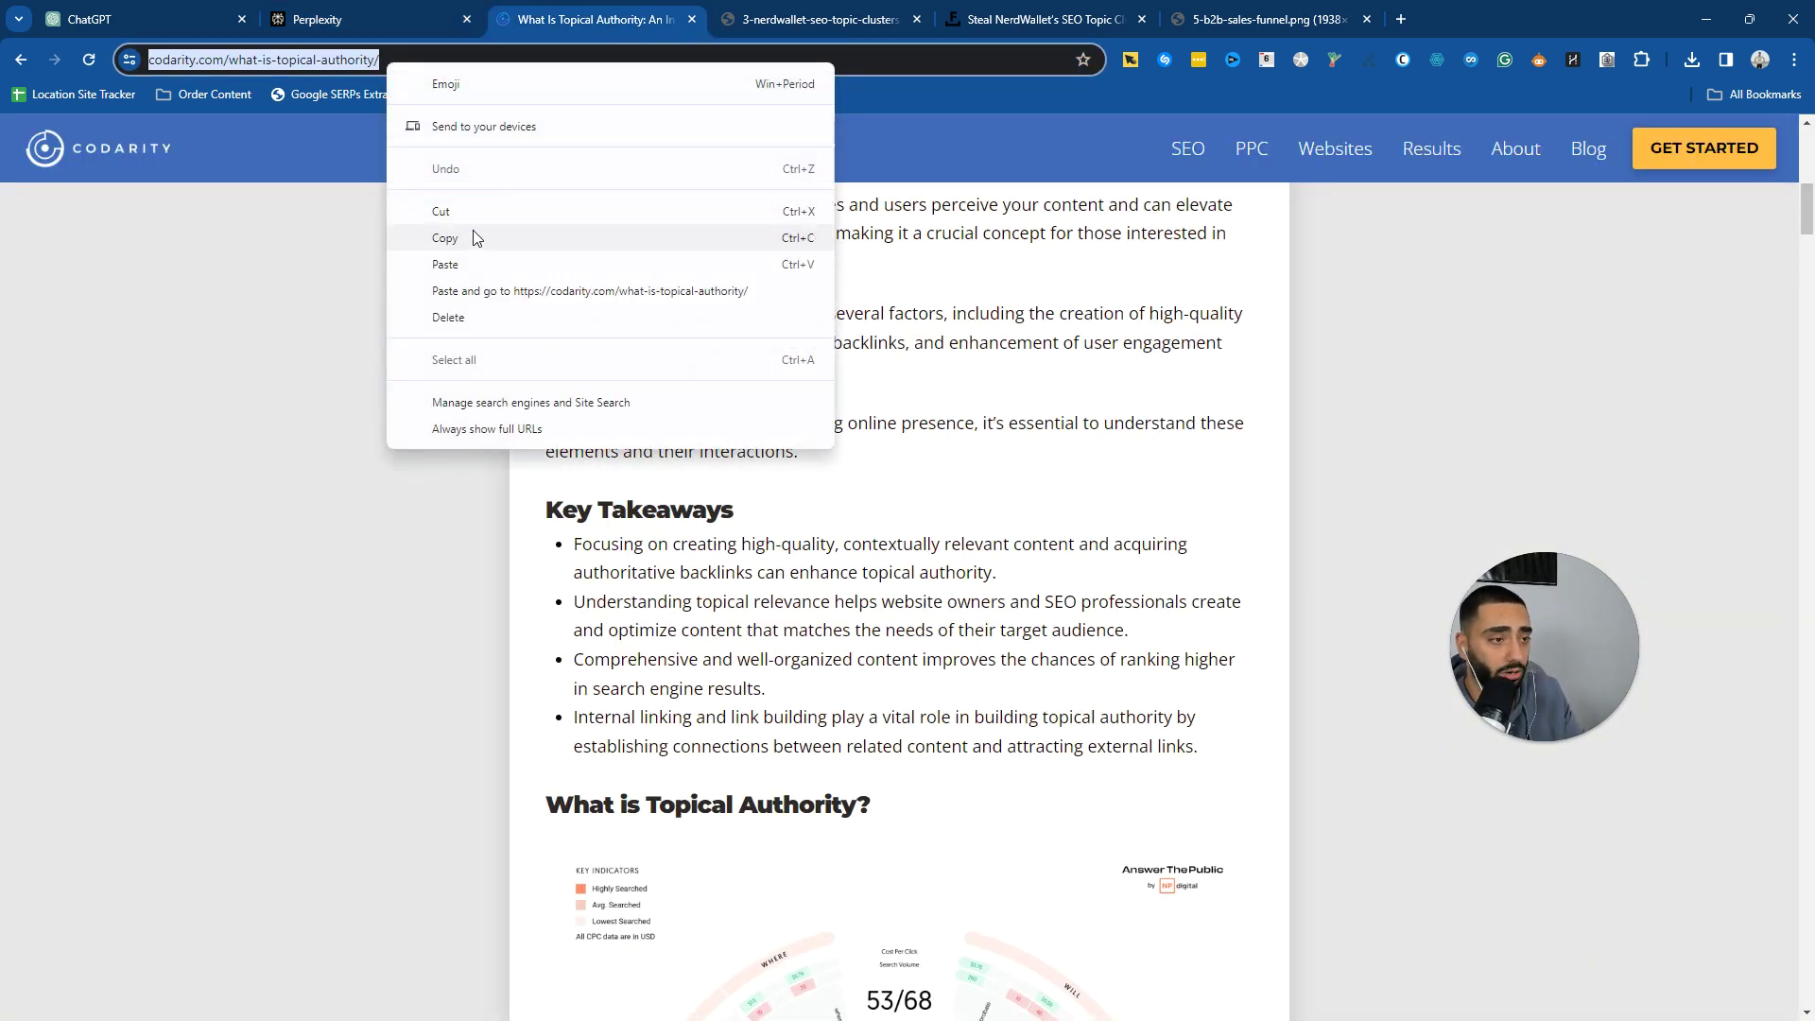
left_click(444, 237)
Step: In Perplexity's Ask field, type the numbered prompt with the pasted Codarity URL
left_click(356, 19)
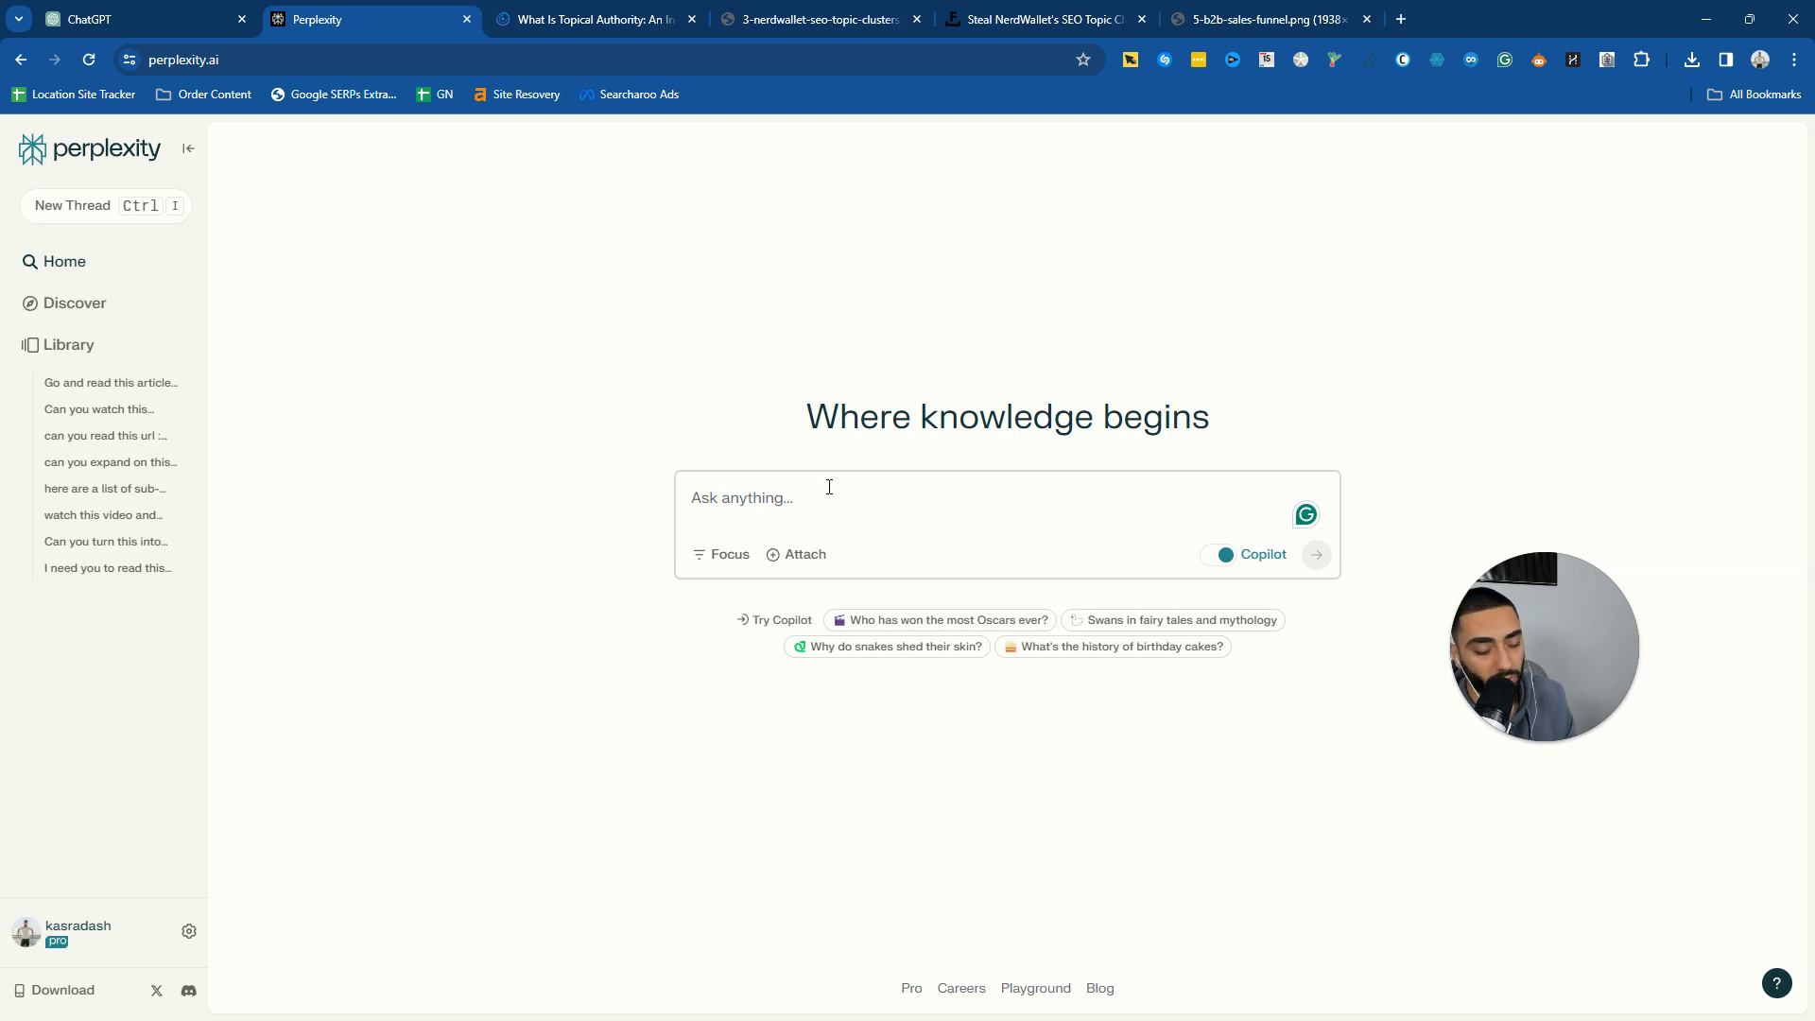
left_click(829, 486)
type("Can ")
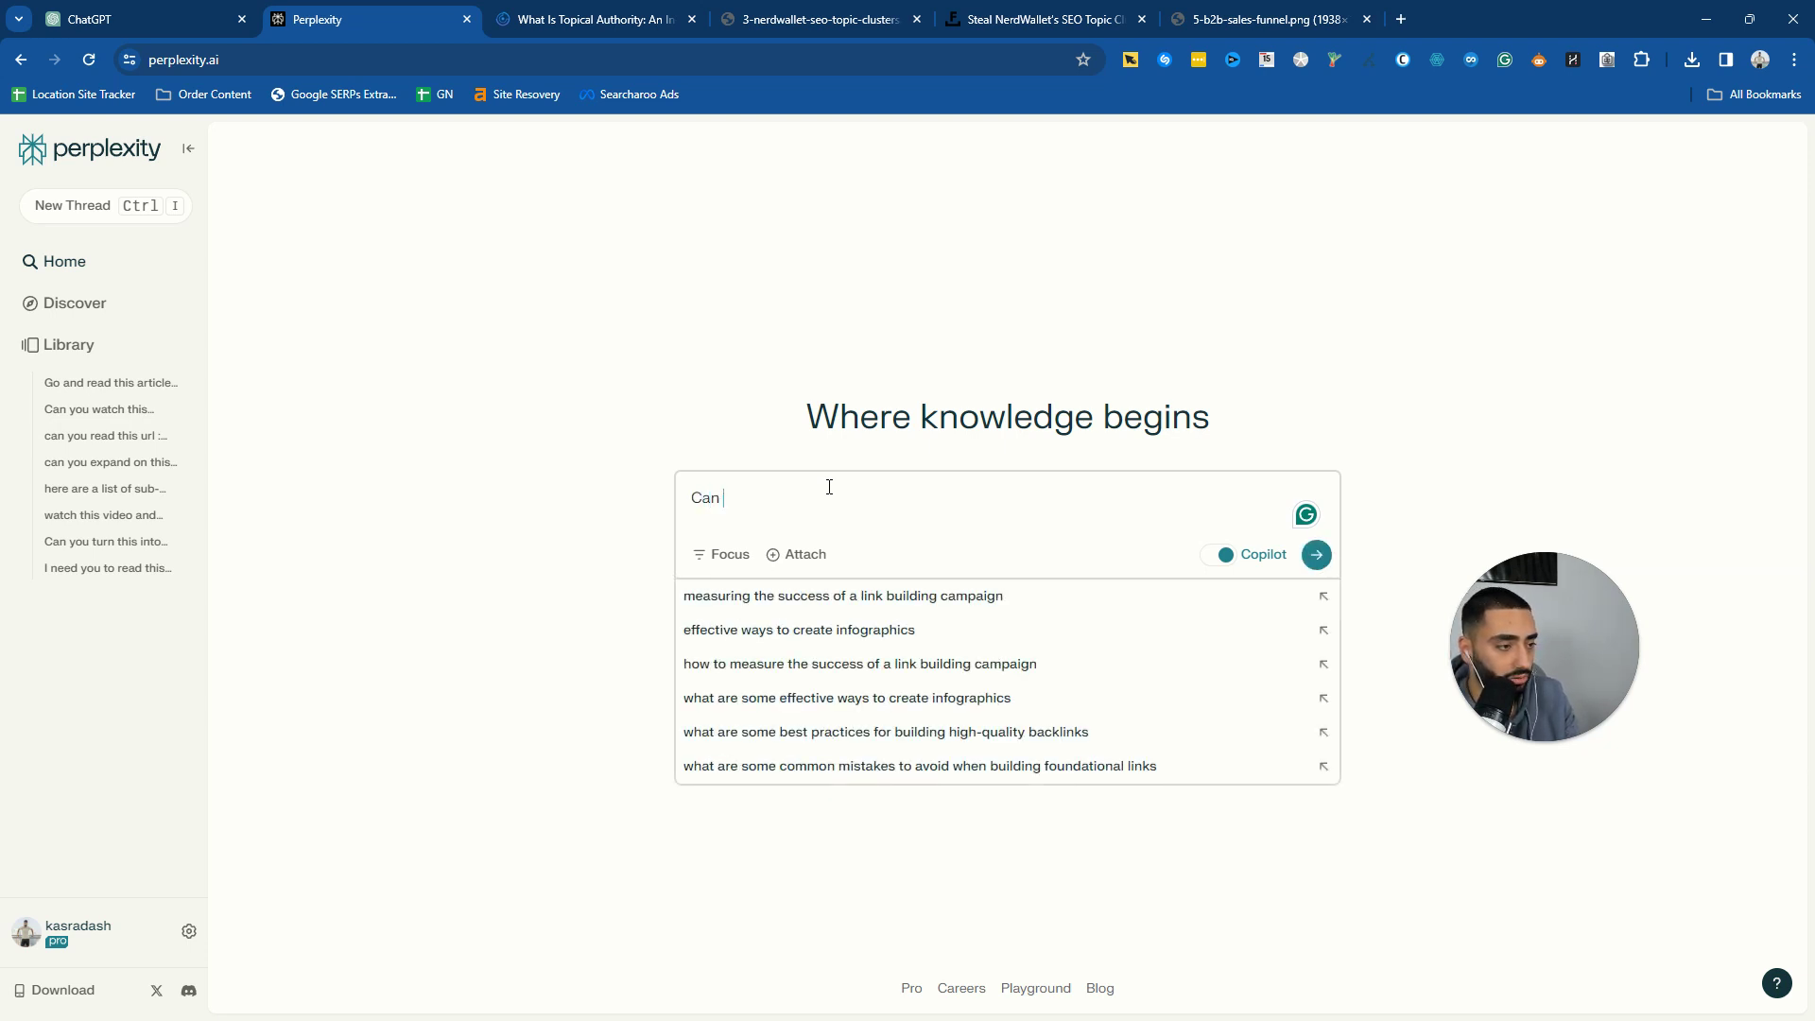
type("you read this article :")
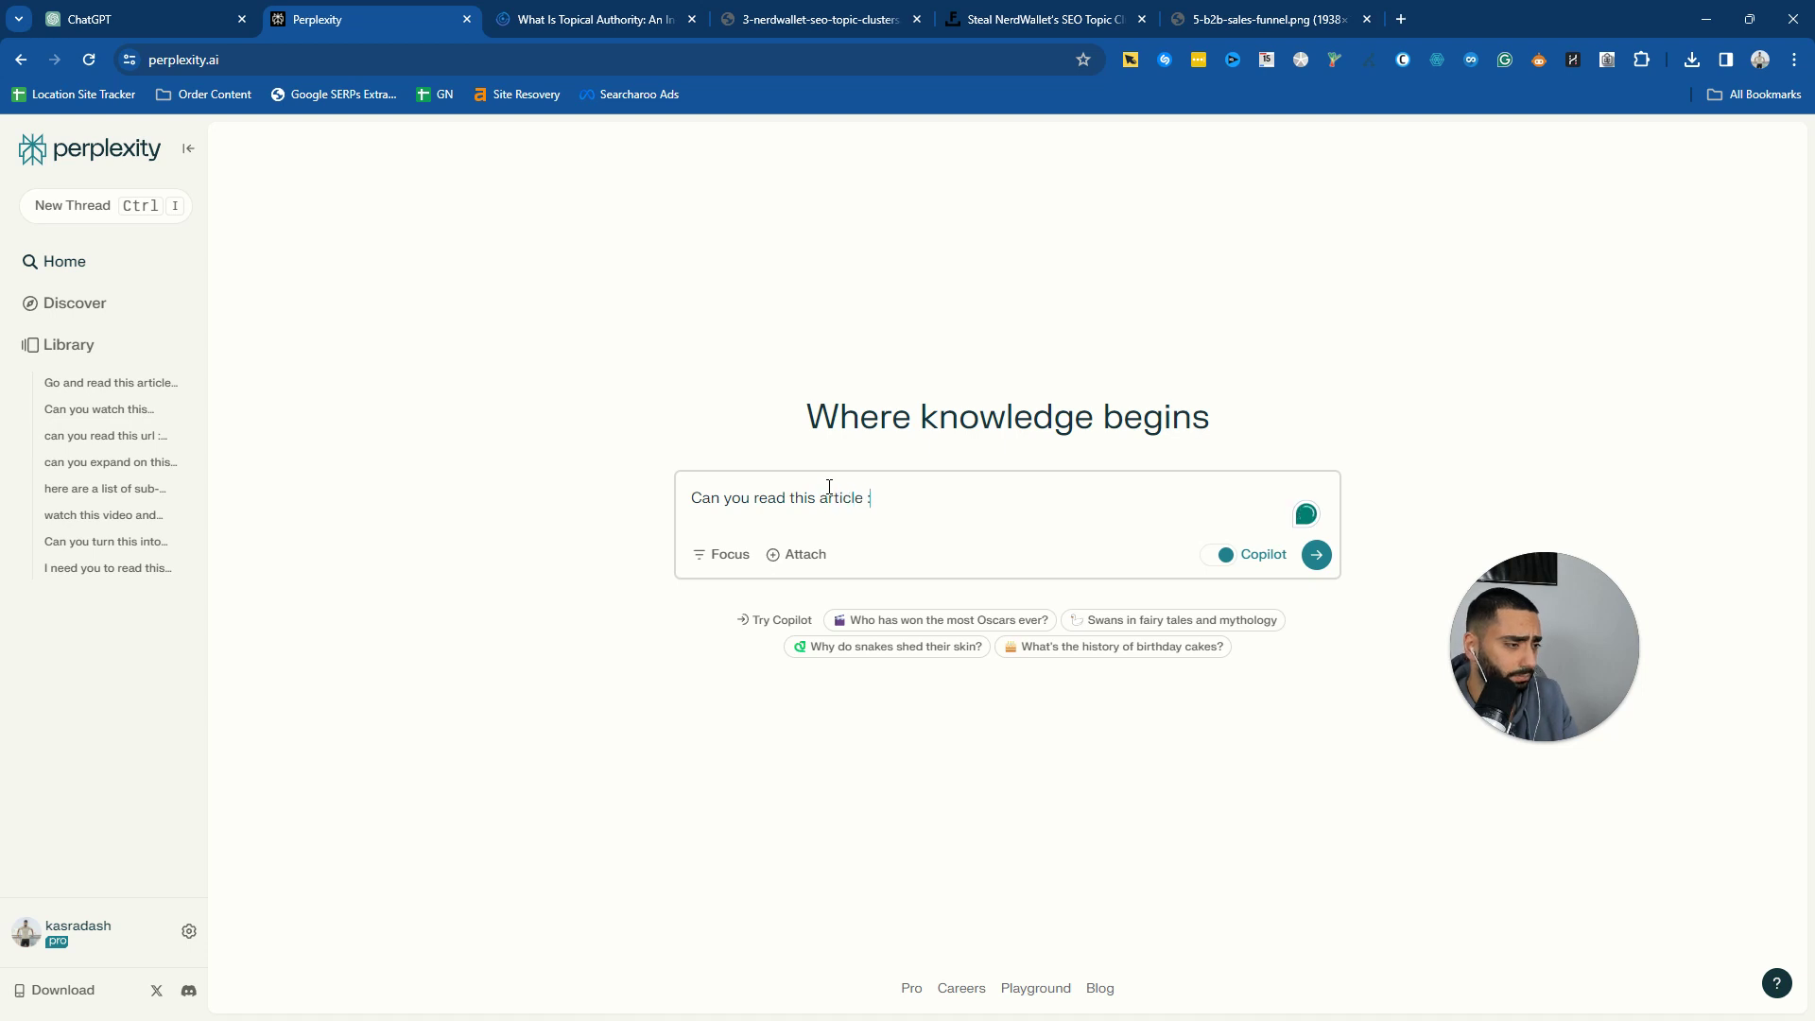
type("https://codarity.com/what-is-topical-authority/")
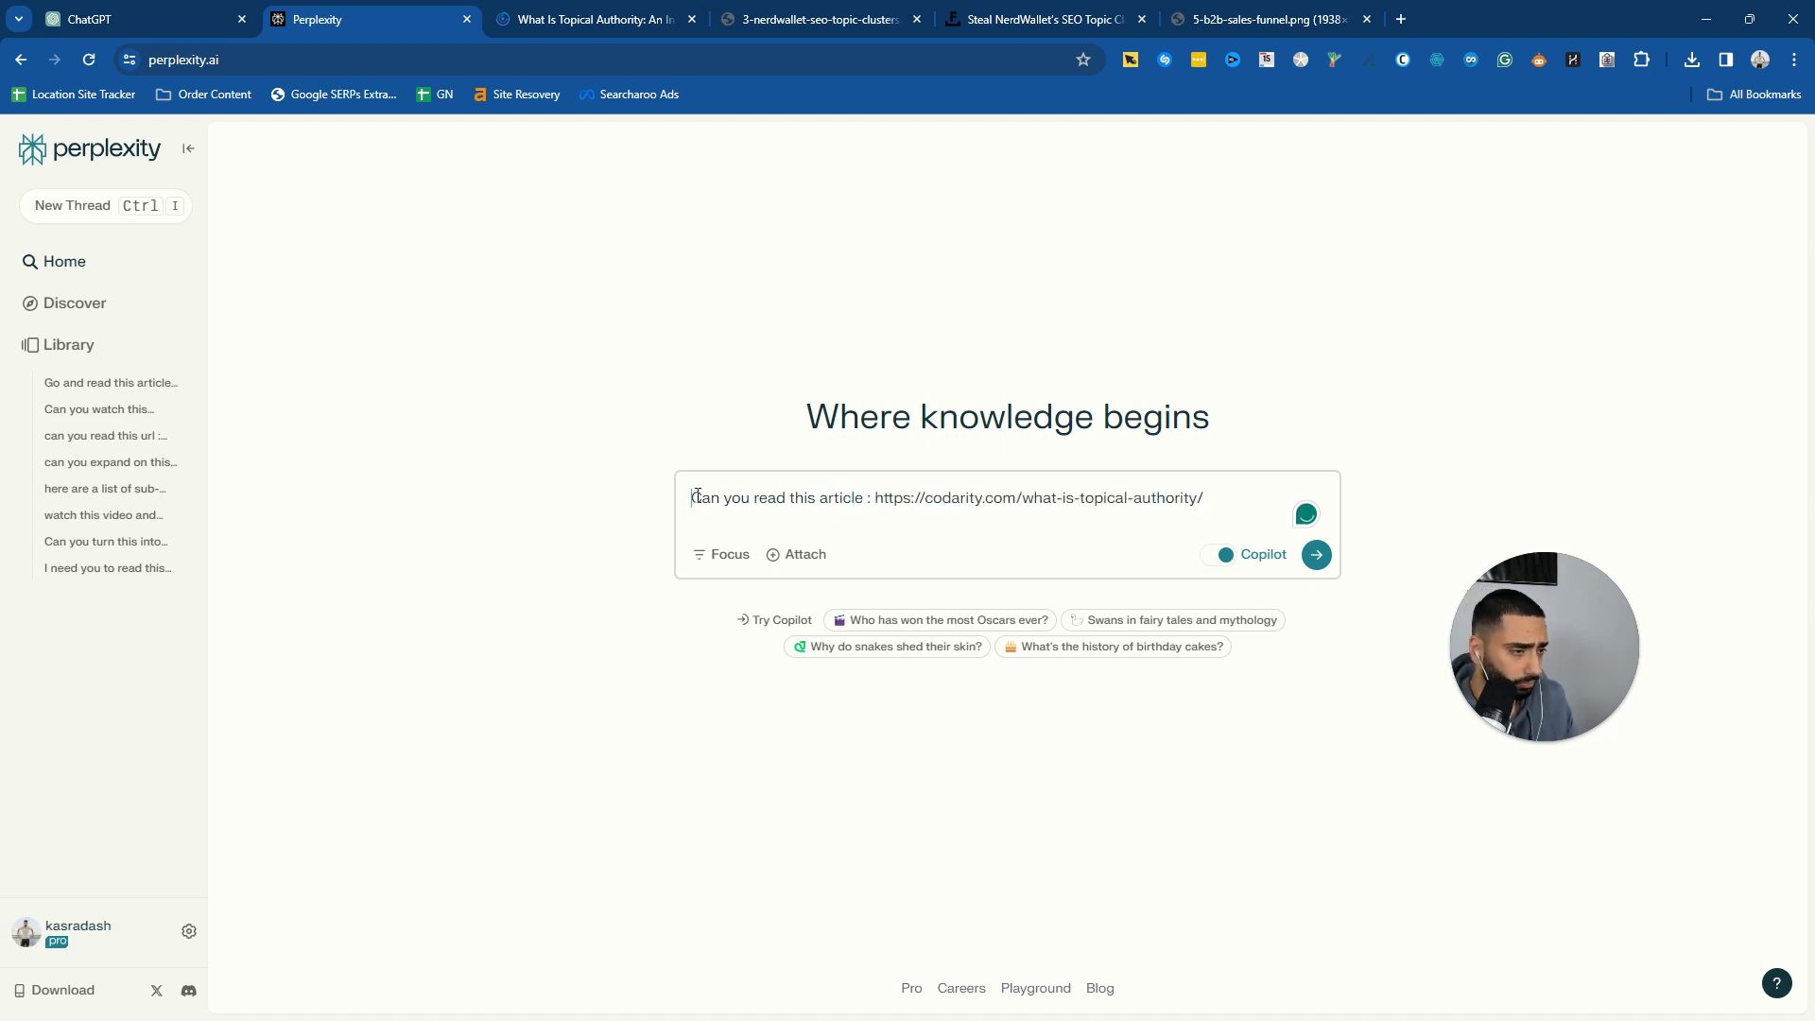
type("1.")
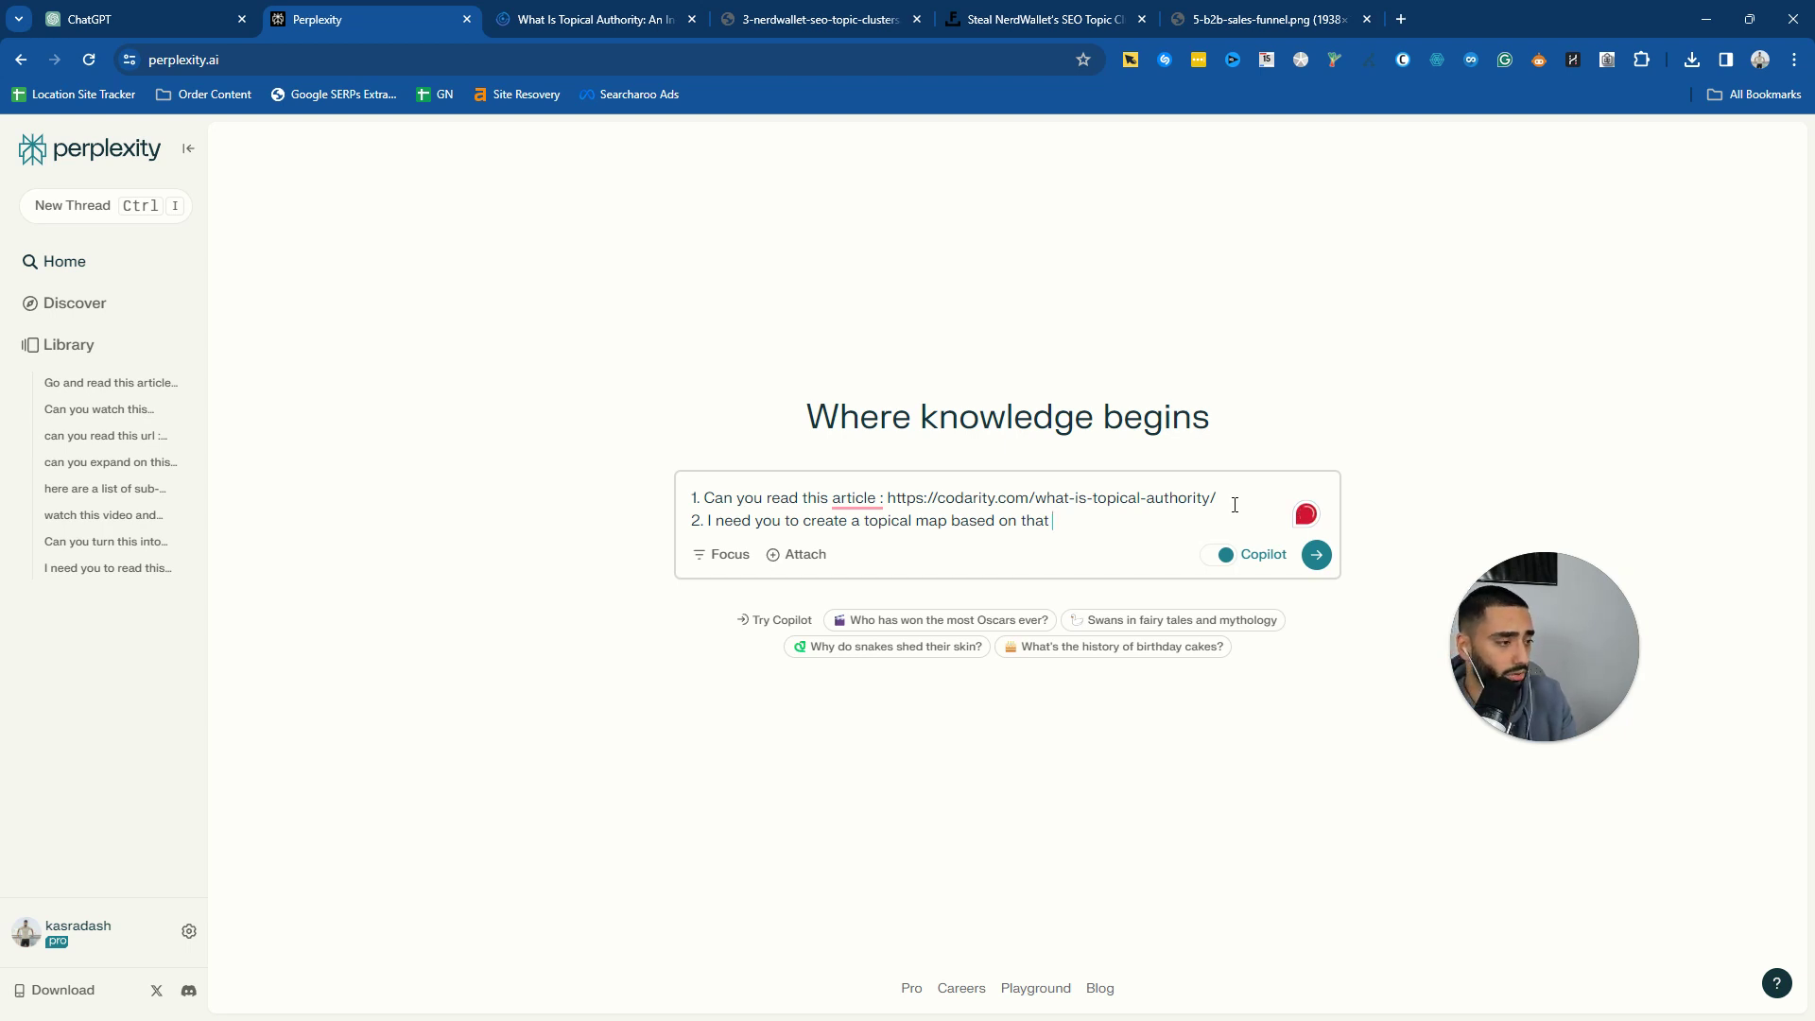
key("BackSpace")
key("BackSpace")
key("BackSpace")
type("URL for the keyword \"best running s")
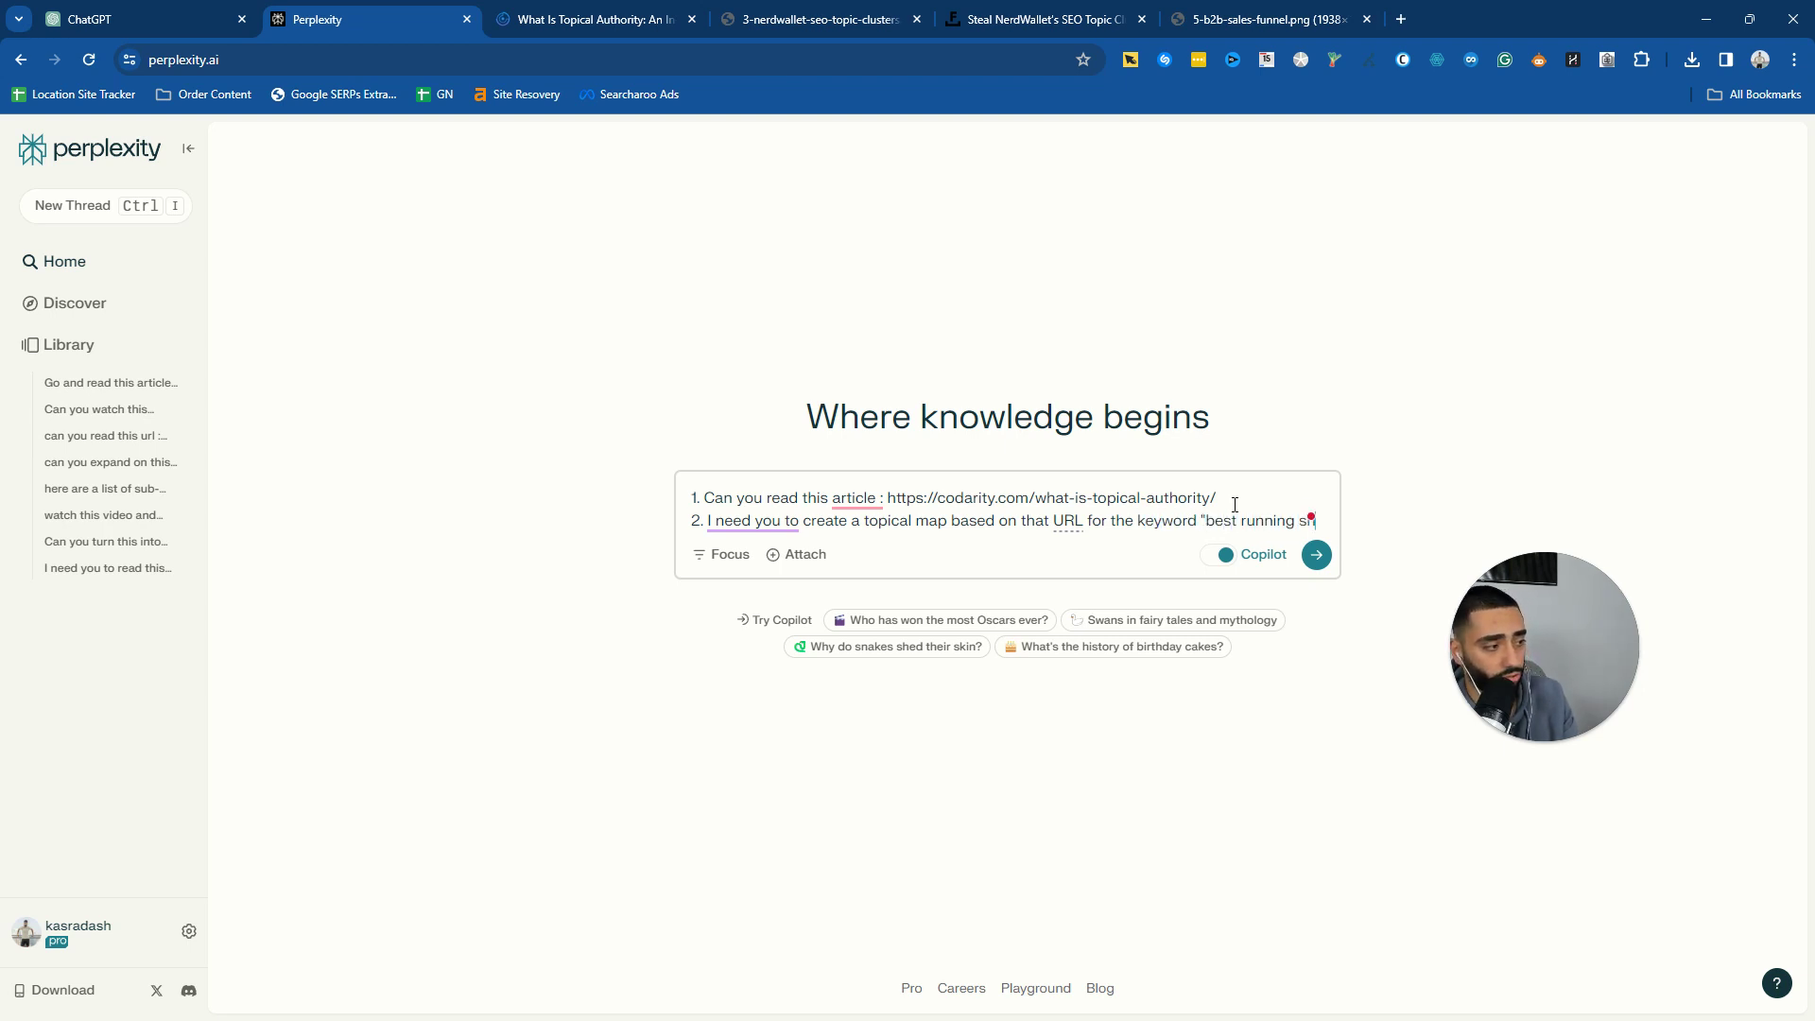
type("oes for men")
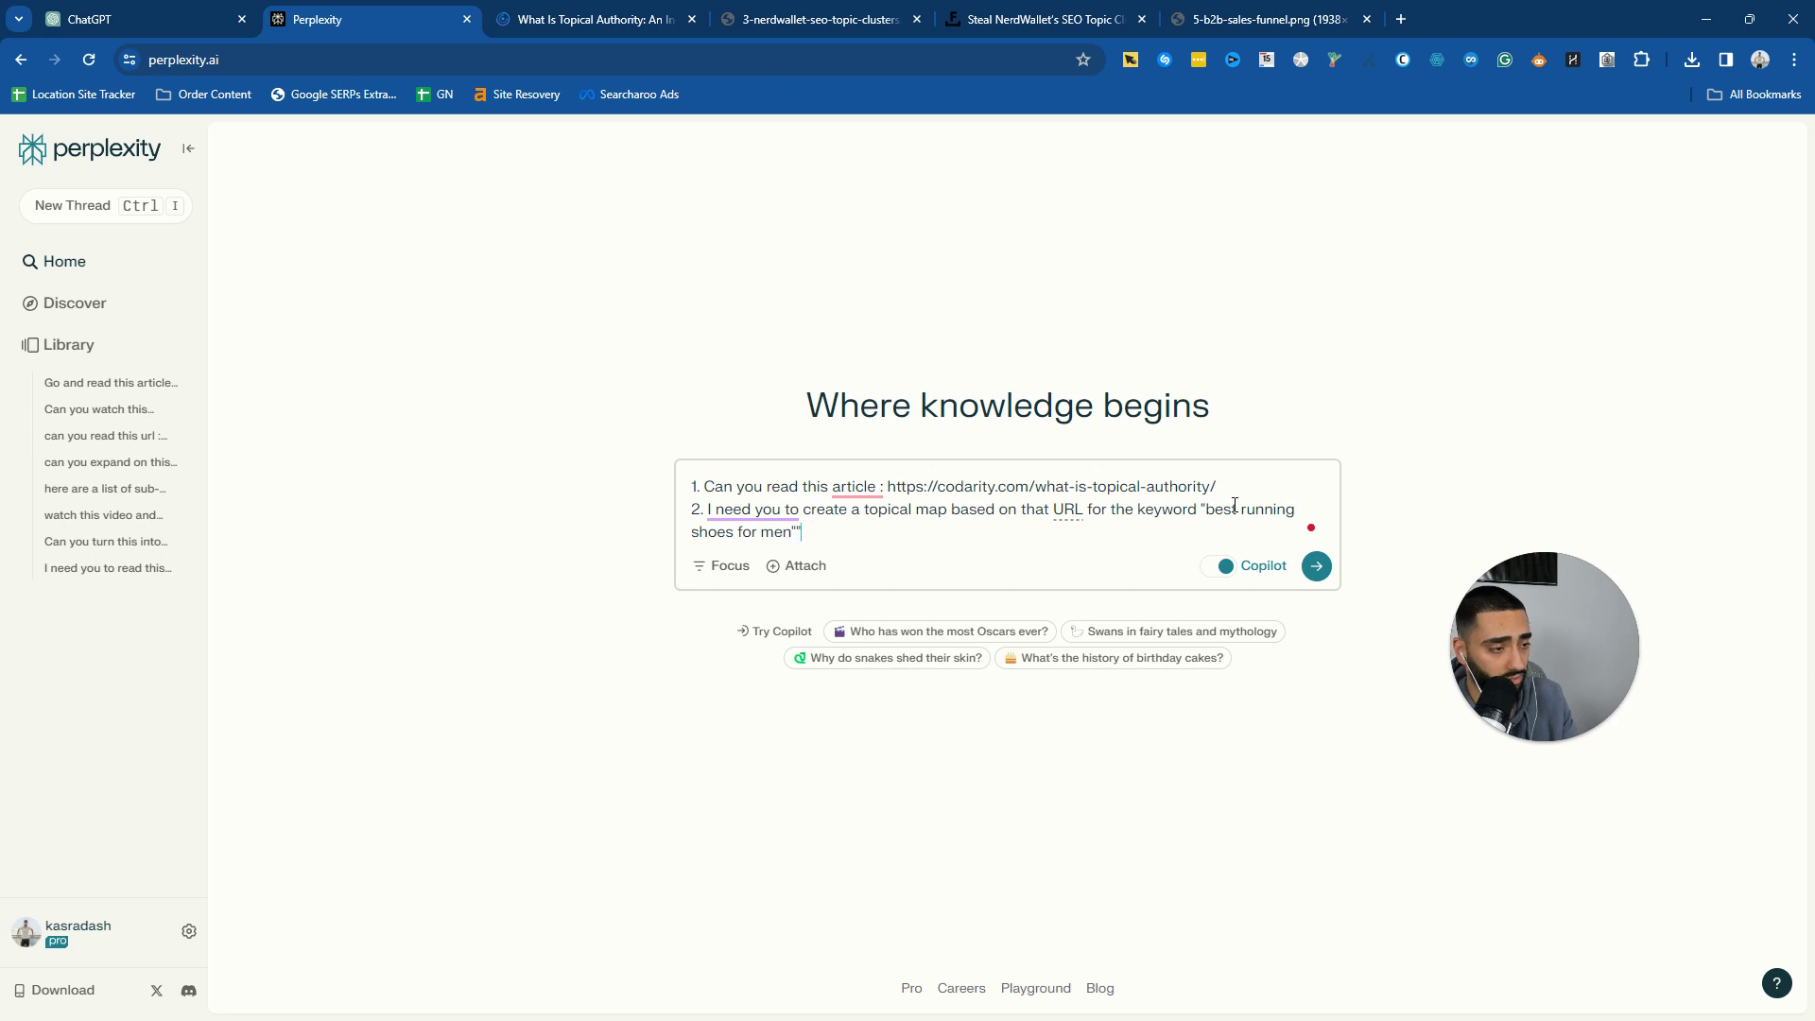
Step: Submit the topical-map question and answer Copilot's follow-up with Subtopics
left_click(1318, 572)
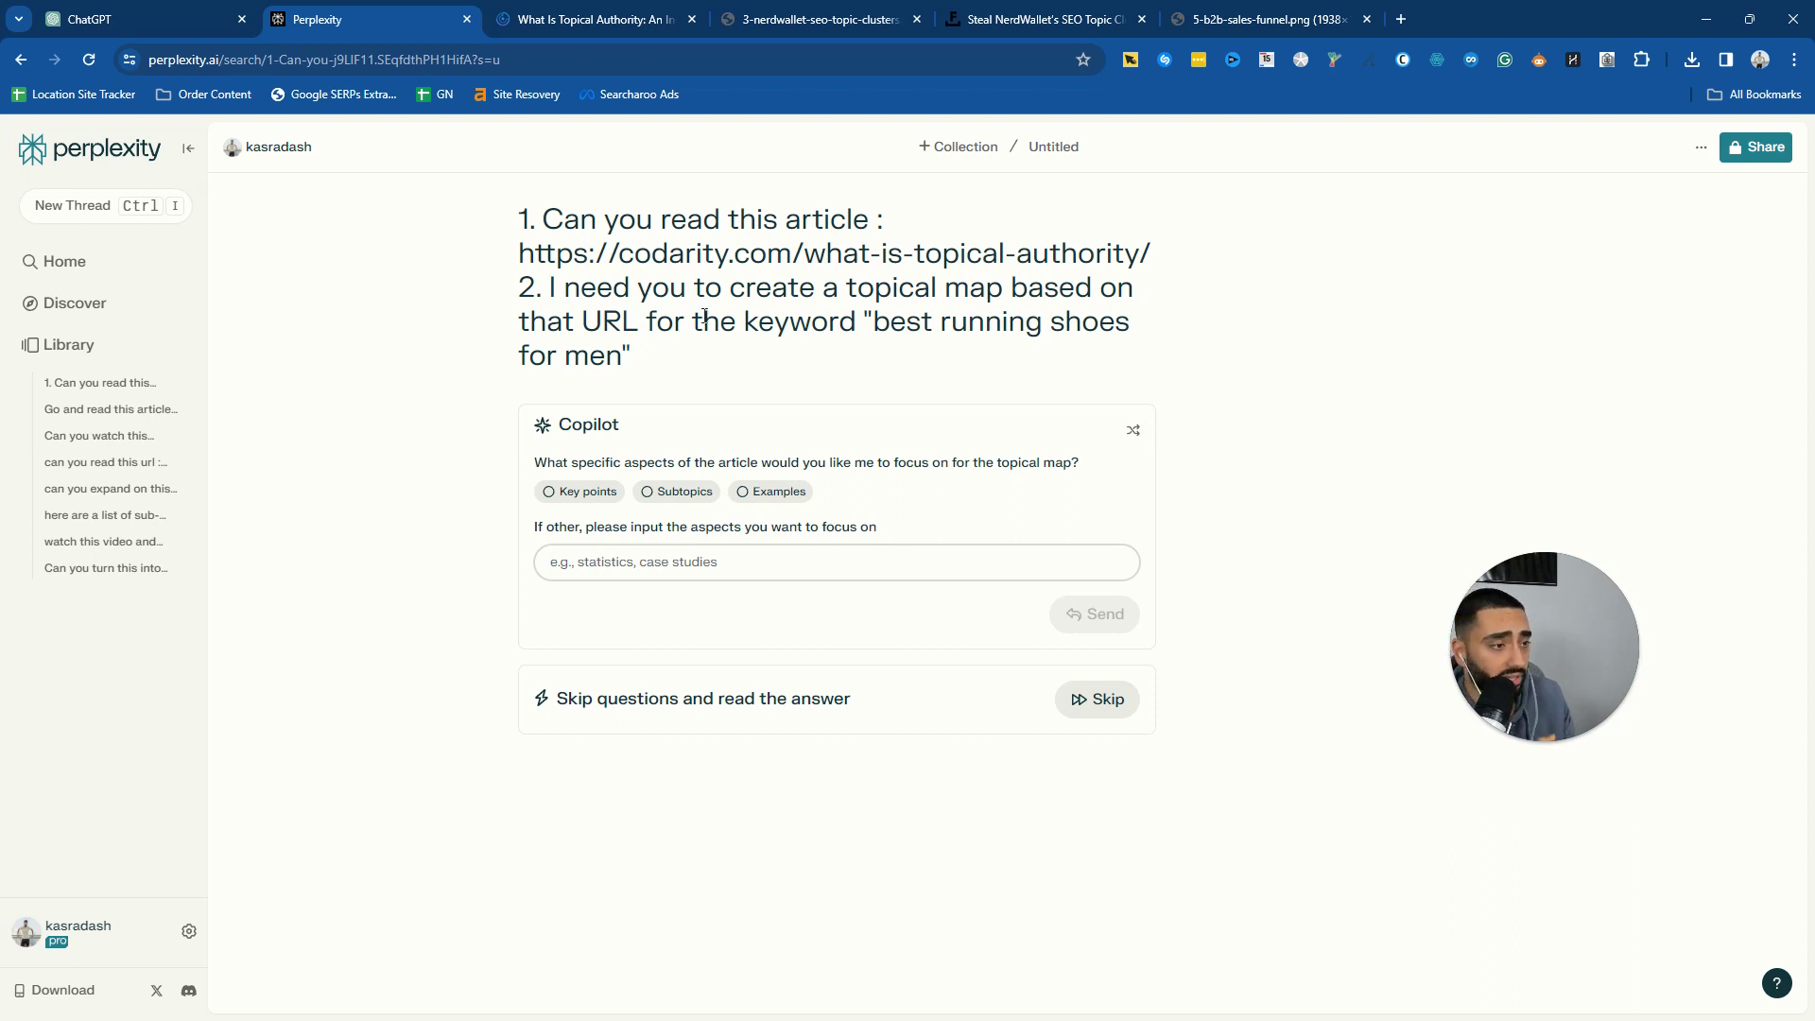
left_click_drag(519, 253, 1123, 253)
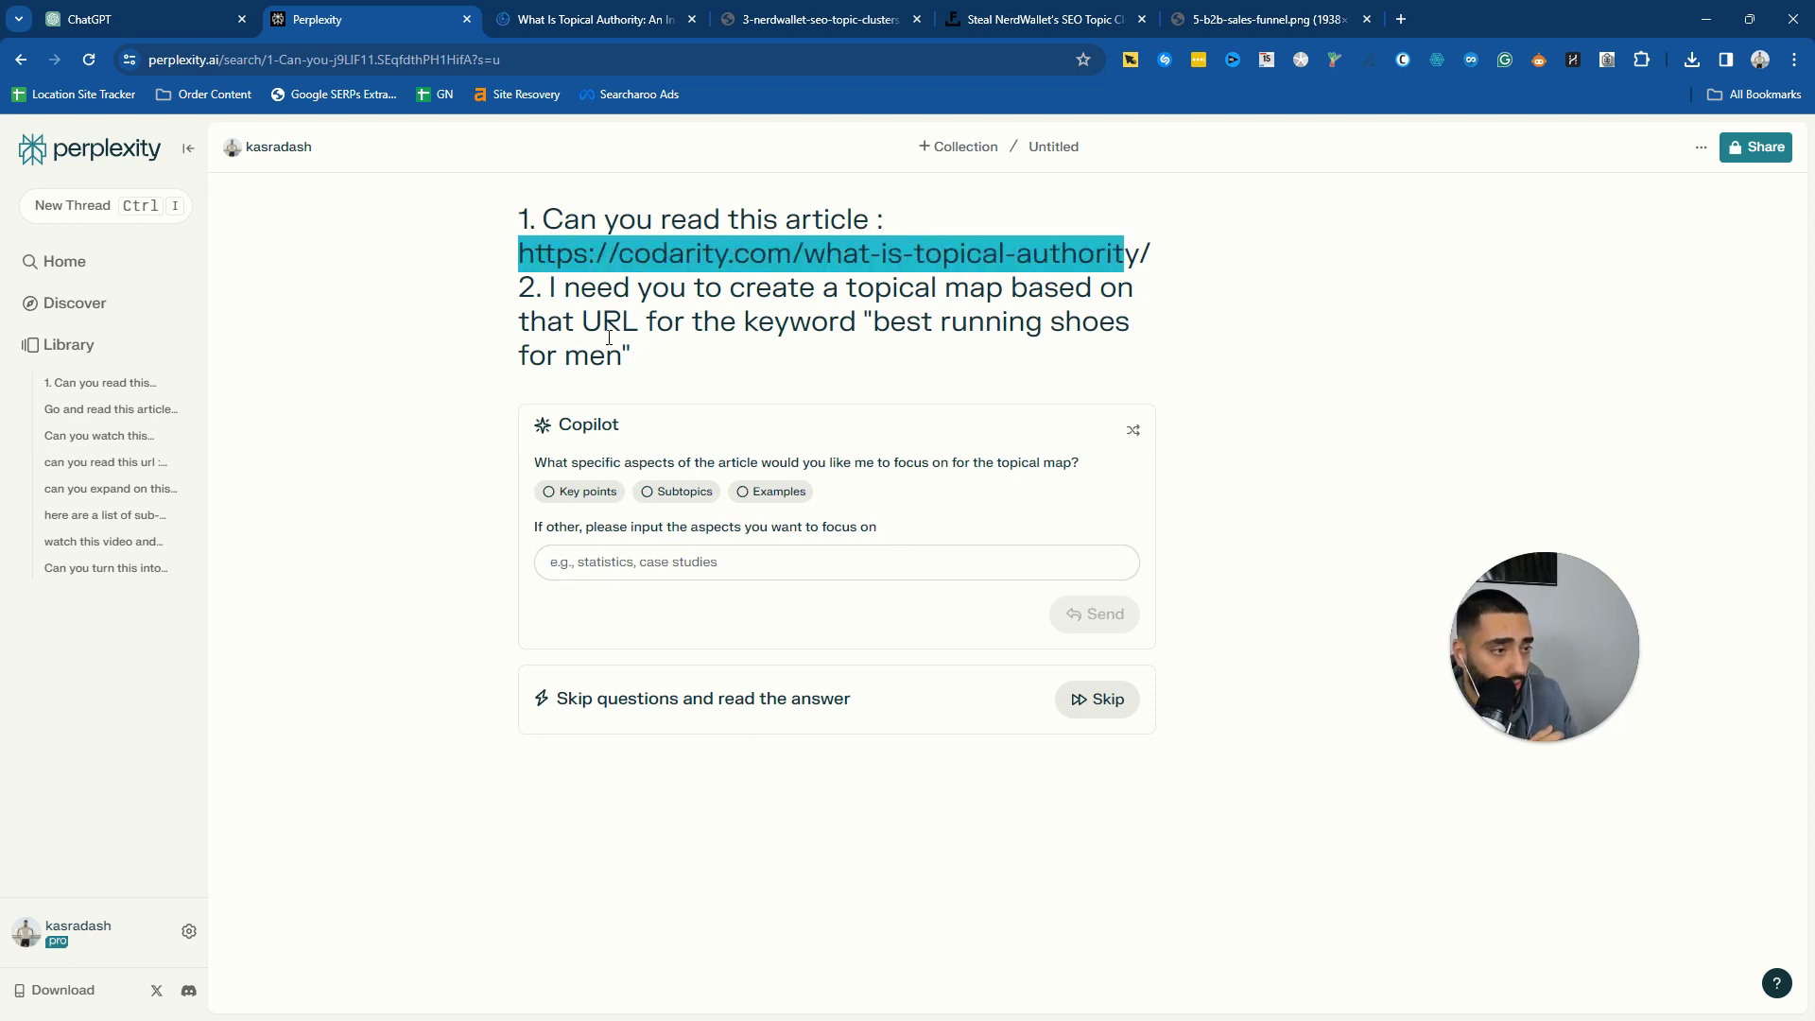
left_click_drag(873, 322, 624, 354)
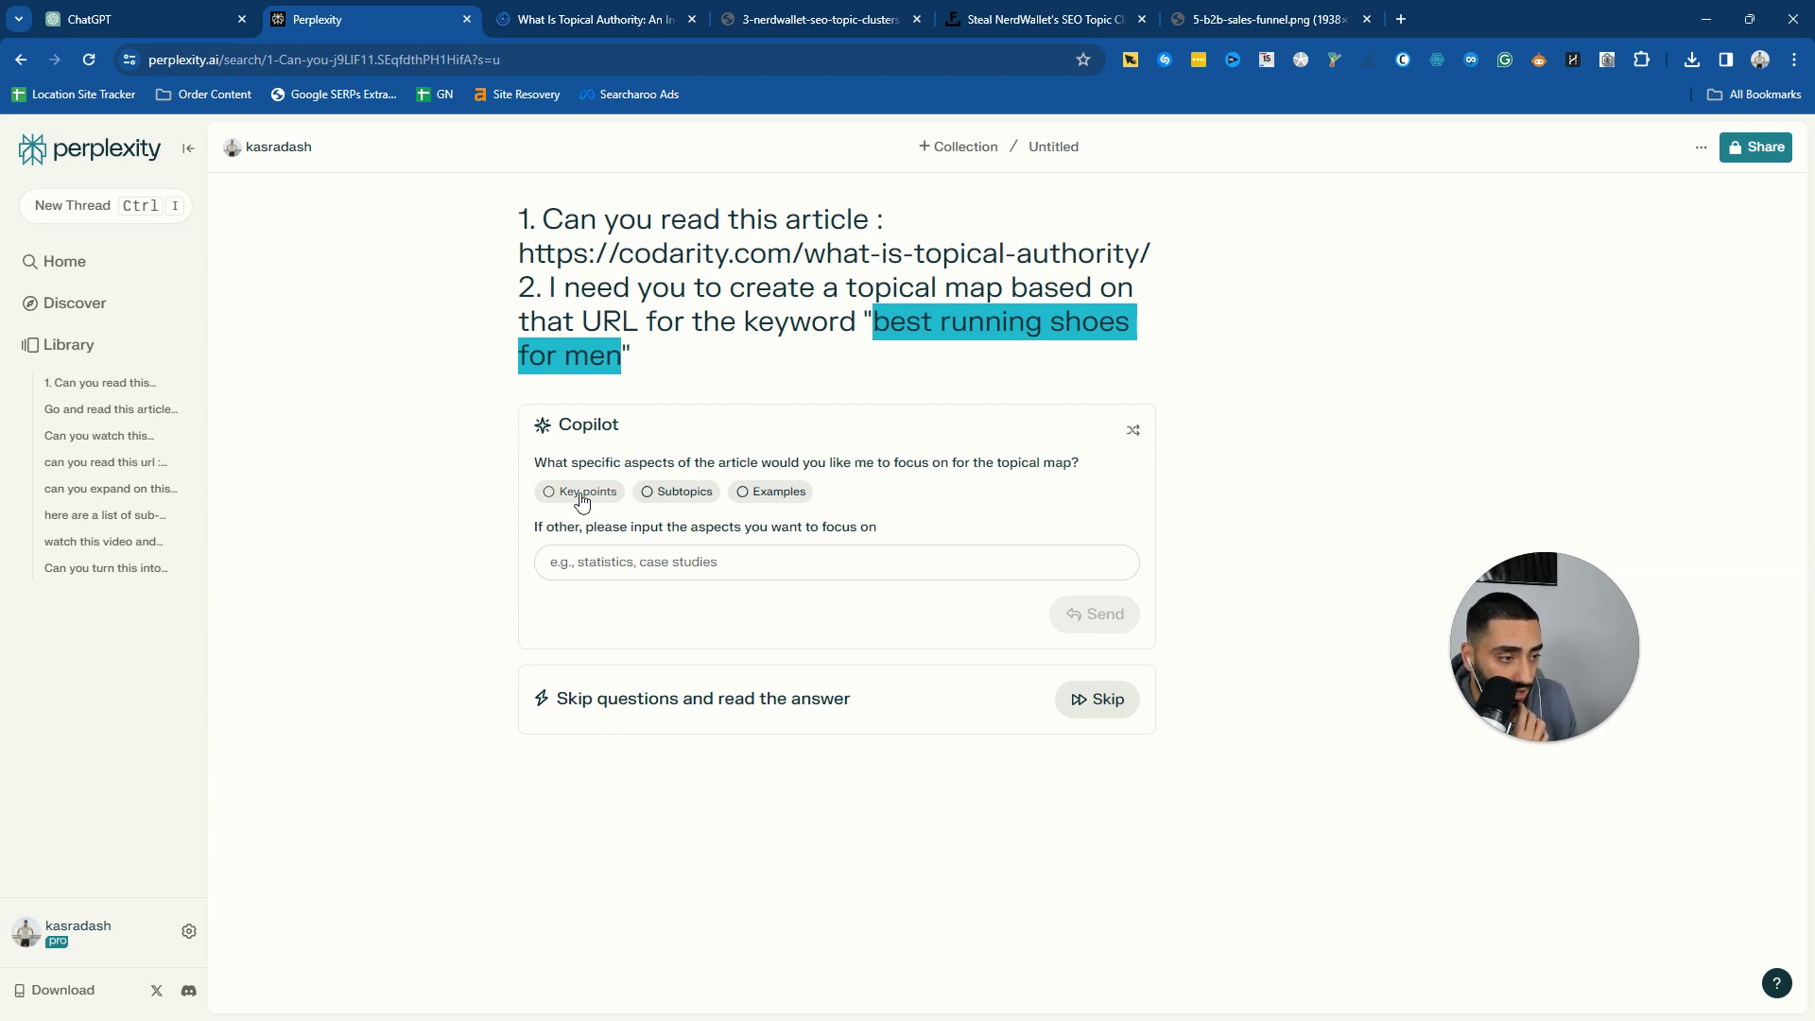
left_click(660, 492)
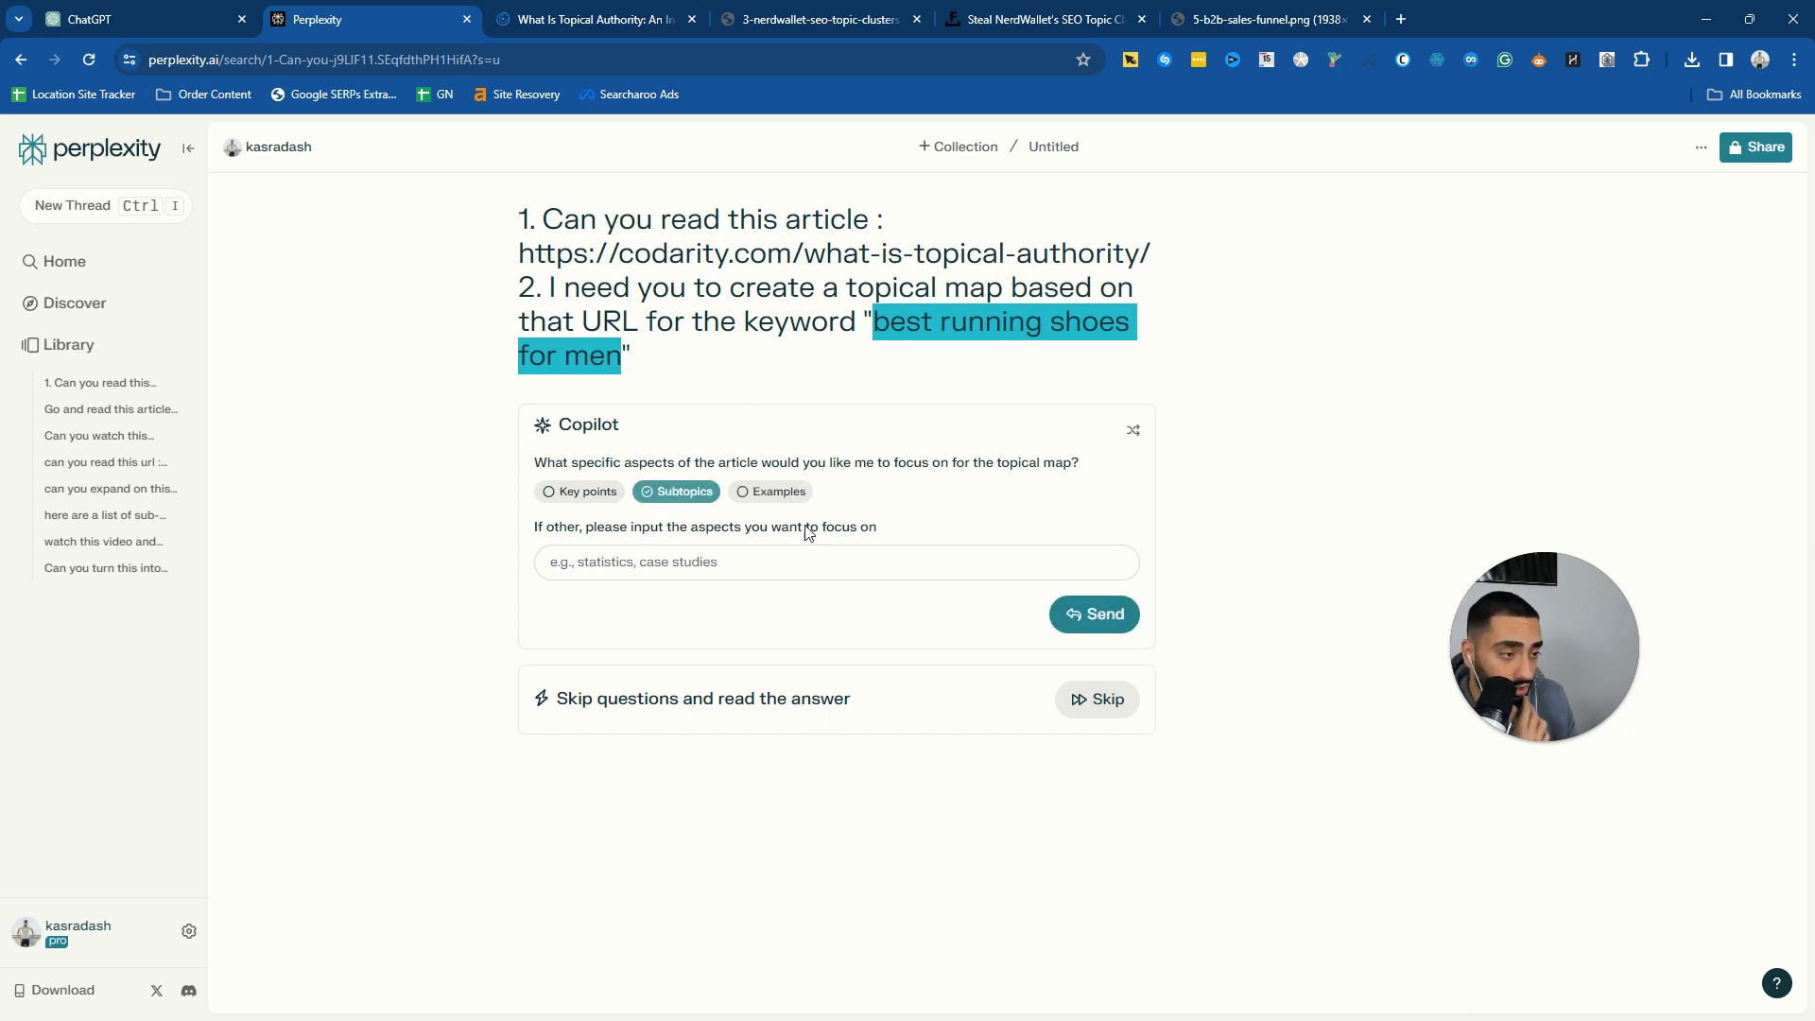
left_click(1105, 619)
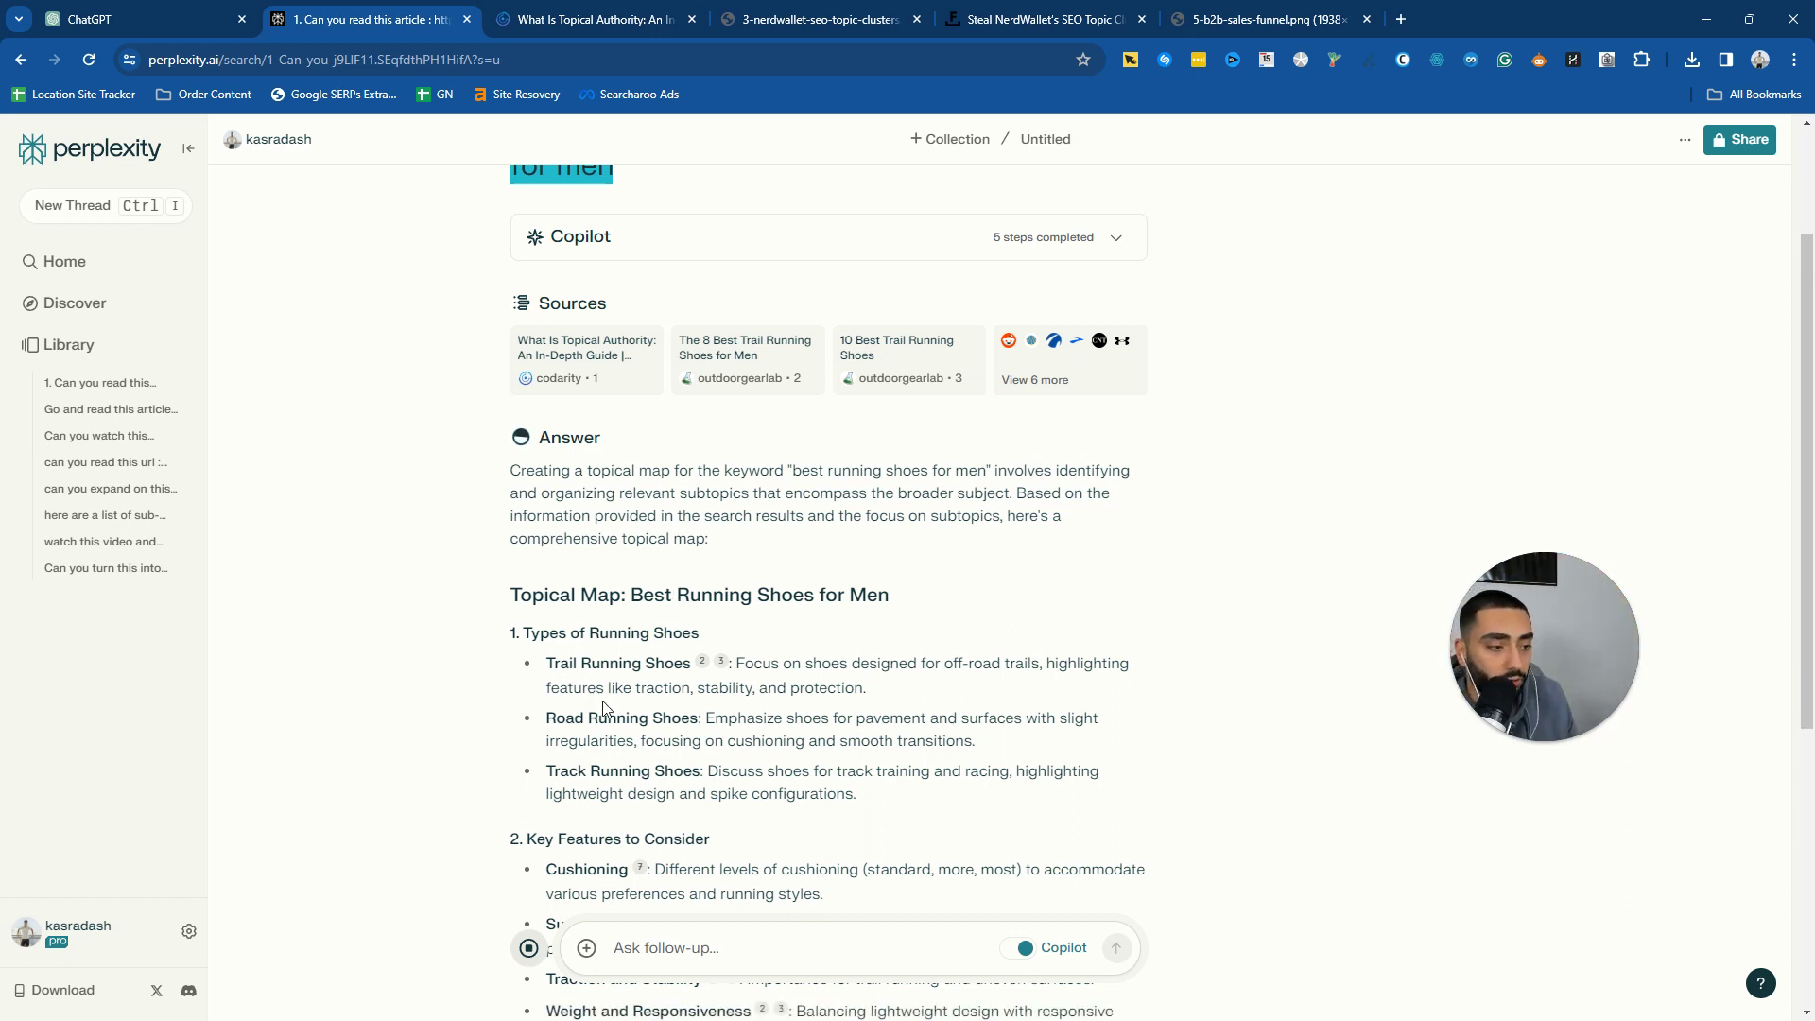
Step: Read through the topical map sections, highlighting the Types of Running Shoes heading
scroll(657, 737, "down", 2)
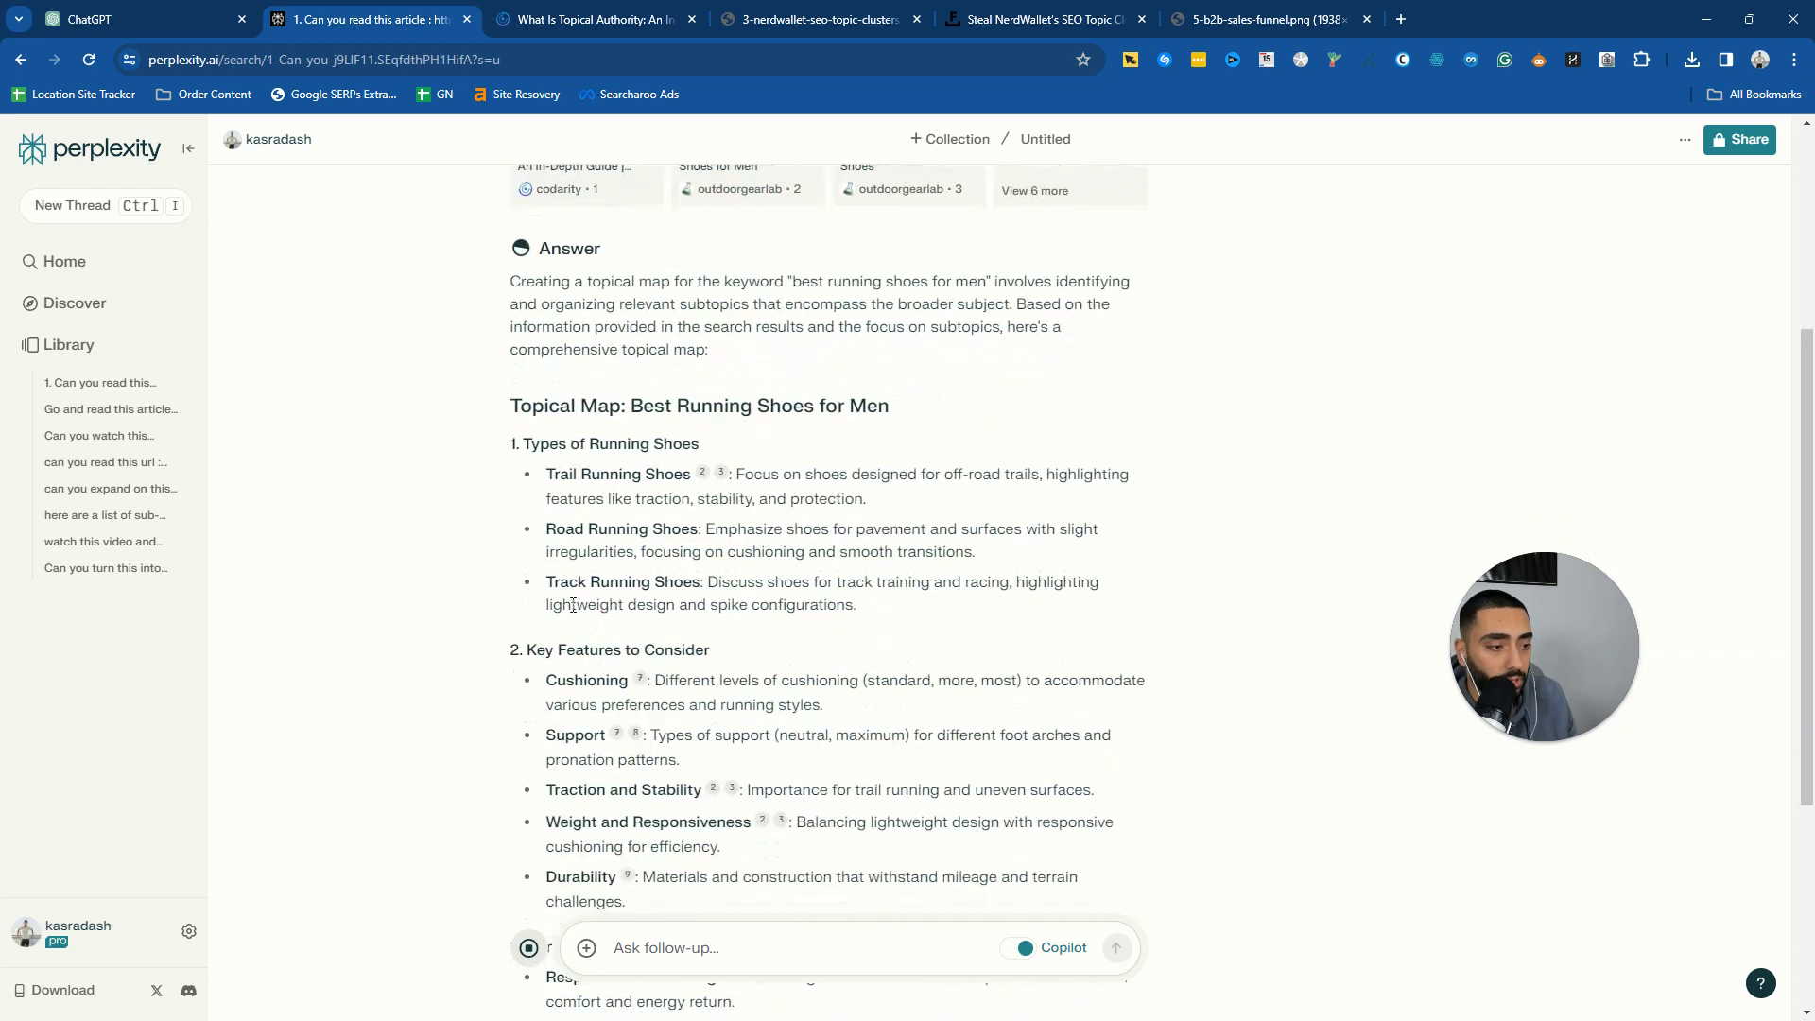
scroll(548, 671, "down", 1)
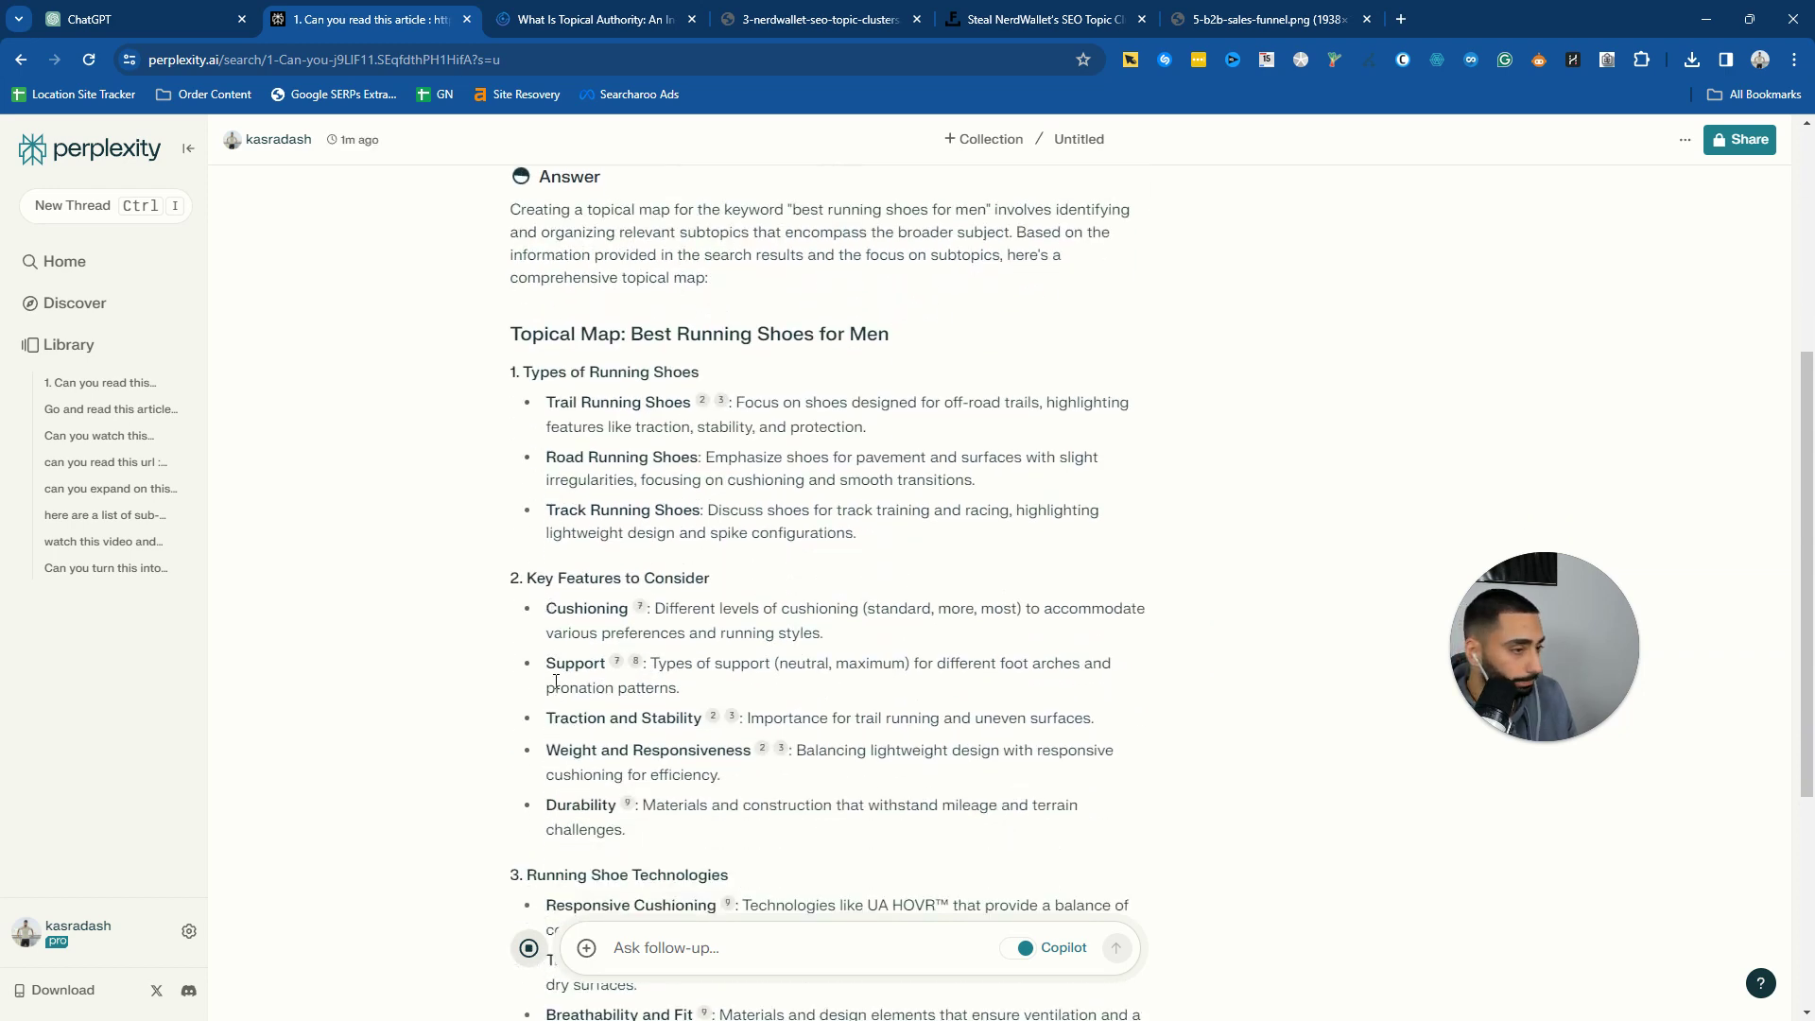
left_click_drag(547, 349, 681, 352)
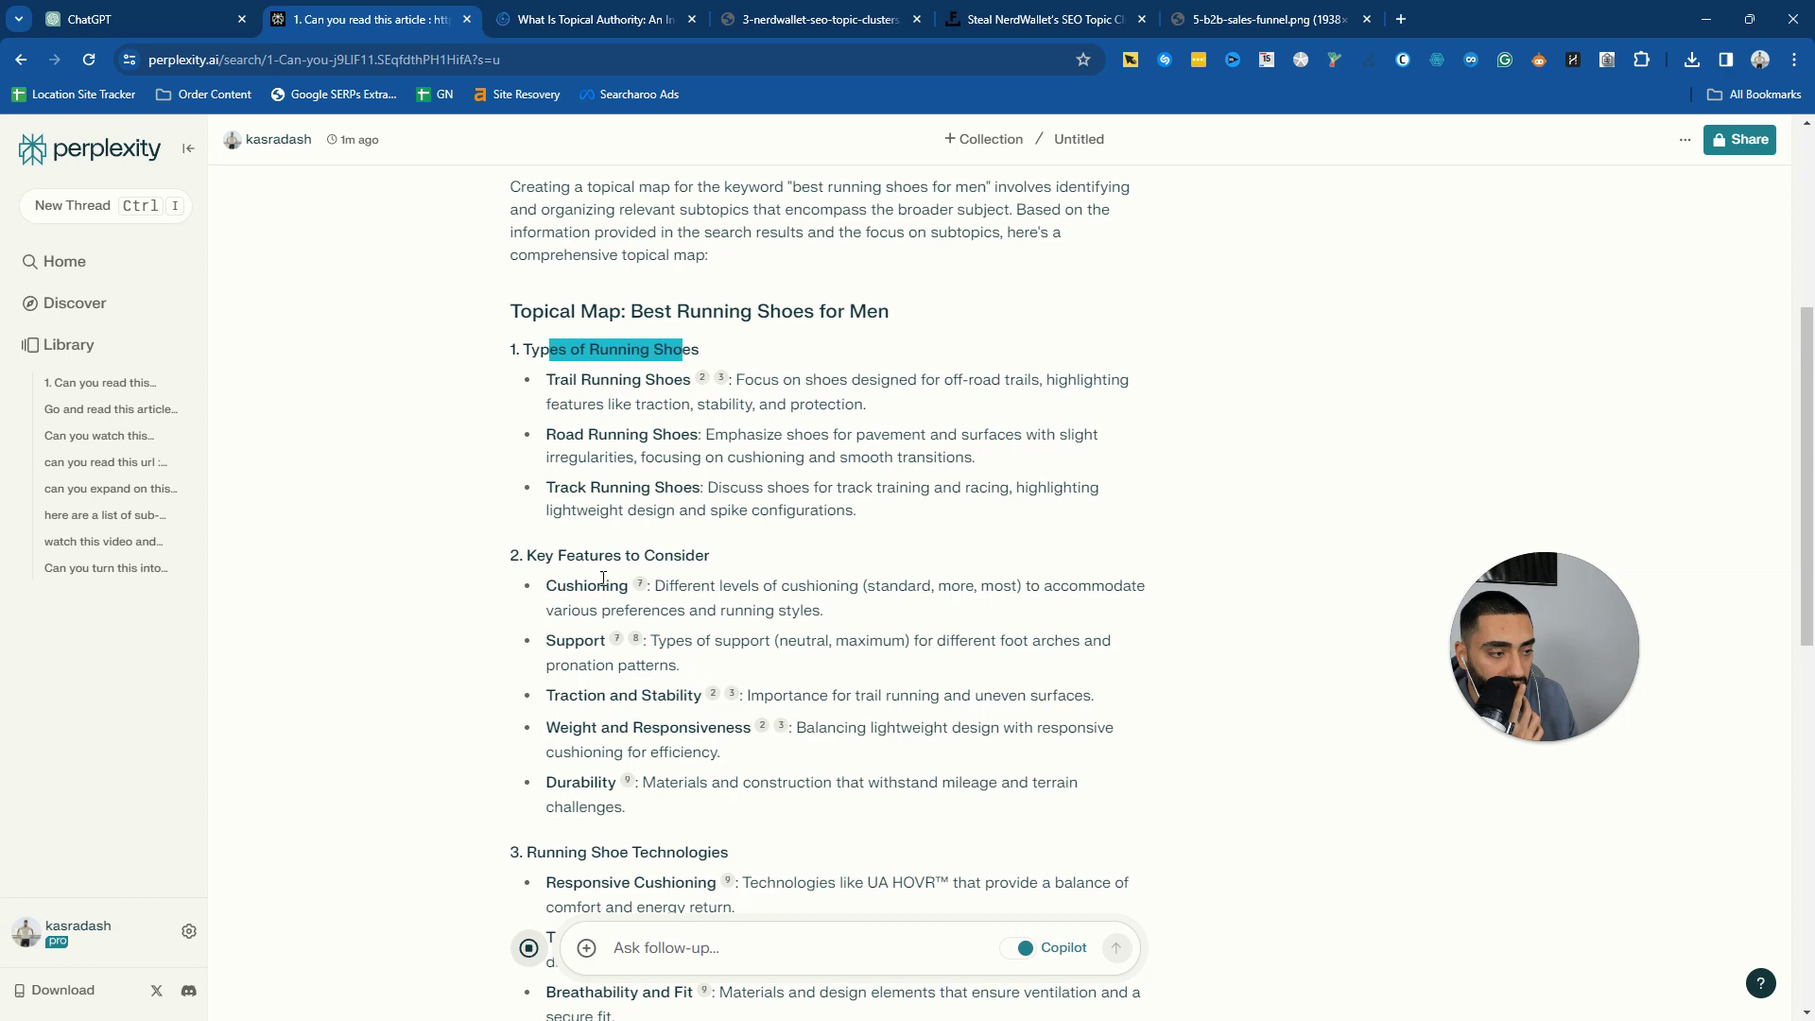
scroll(549, 594, "down", 5)
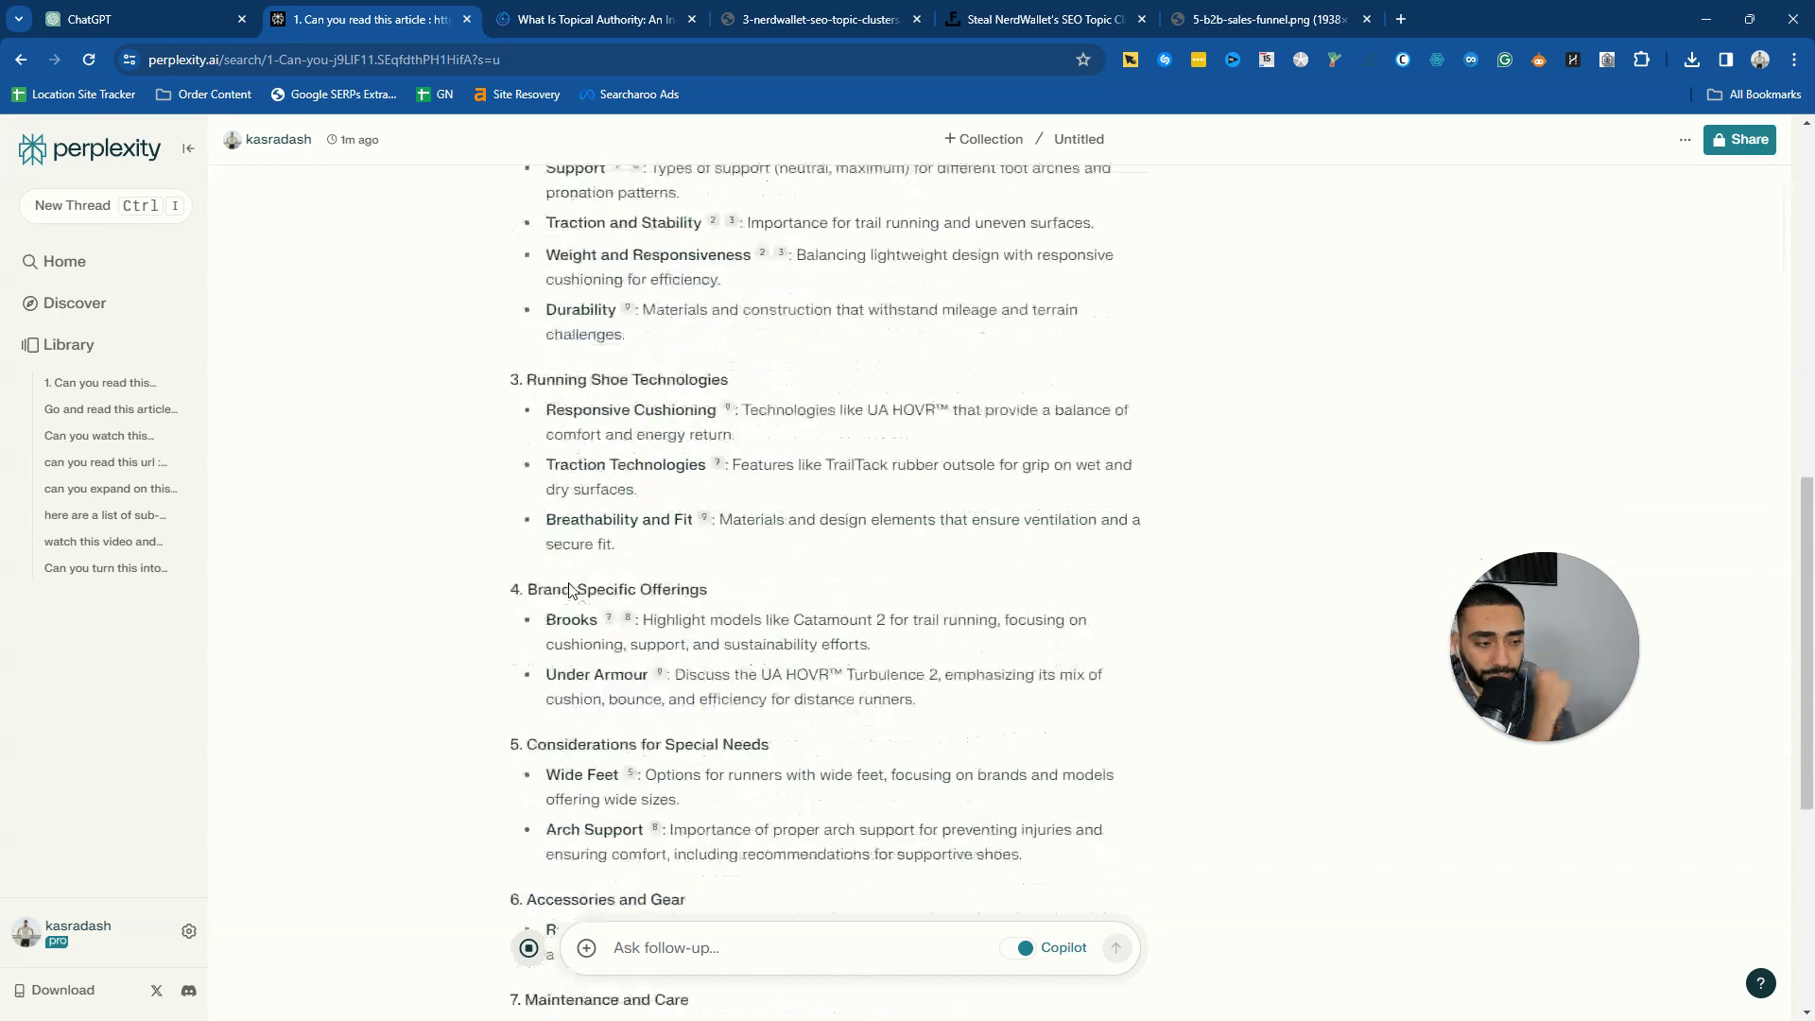
scroll(571, 591, "up", 3)
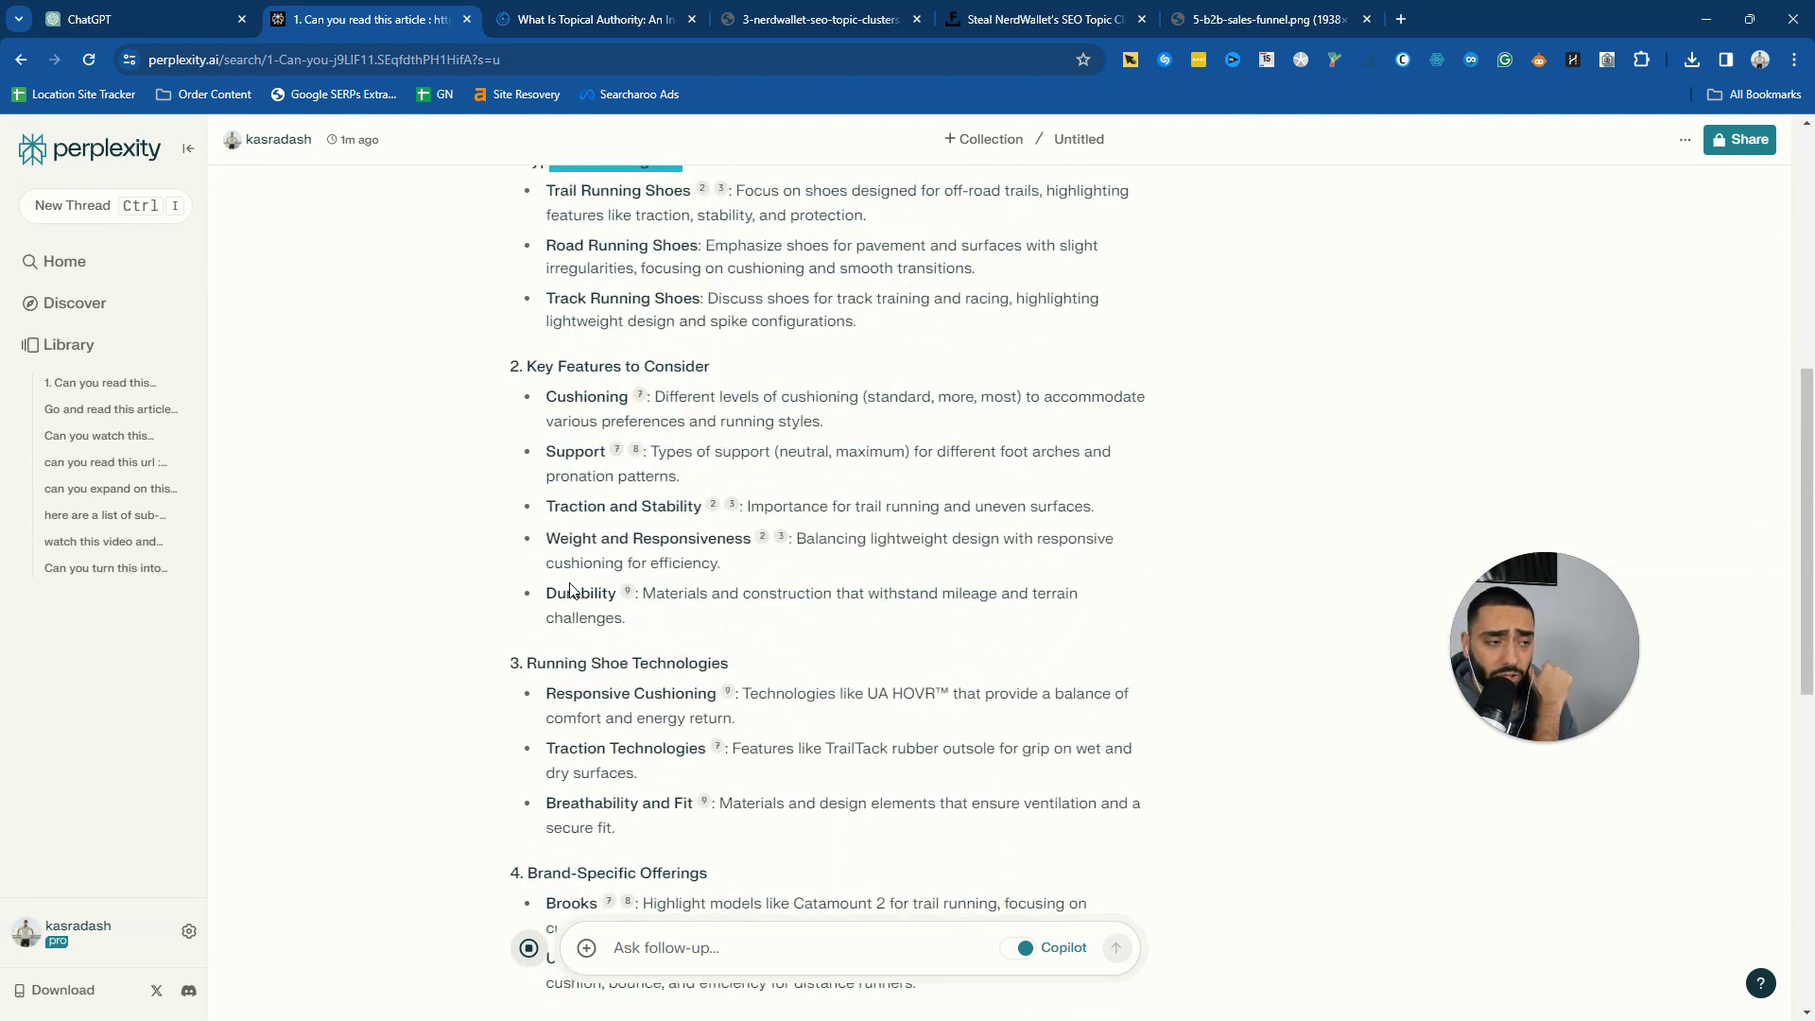
scroll(571, 591, "up", 1)
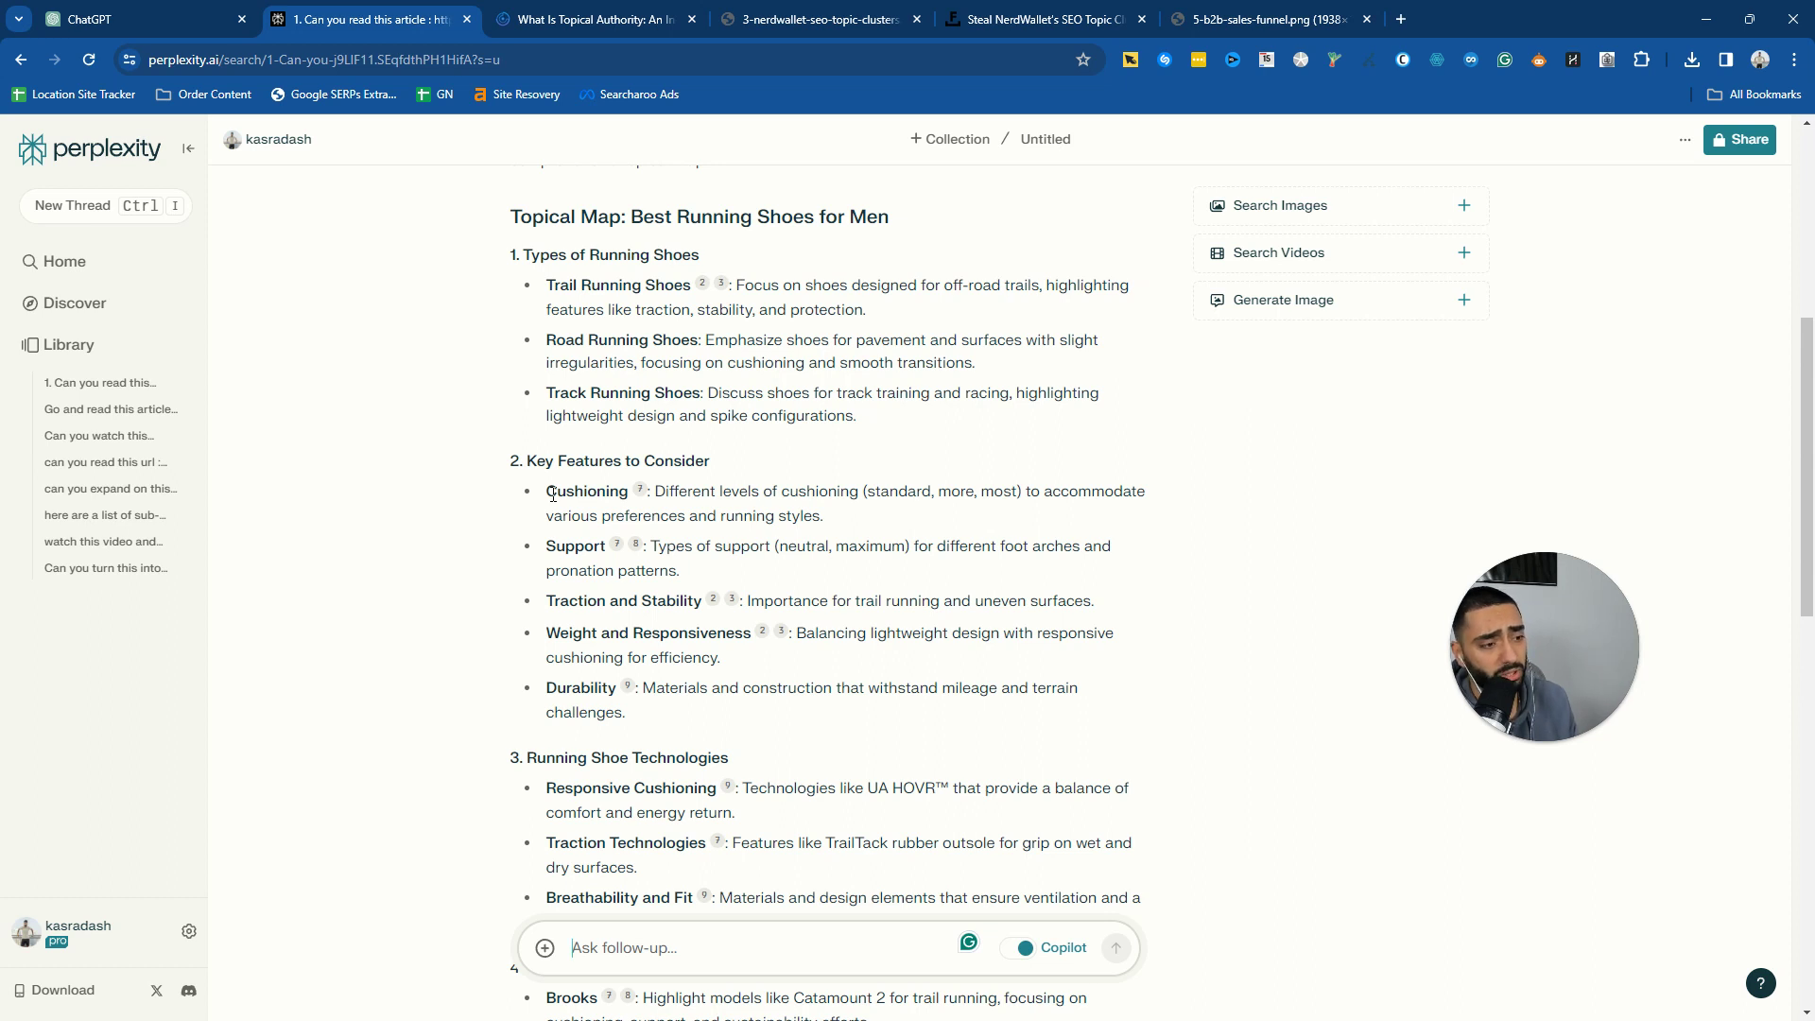
double_click(578, 546)
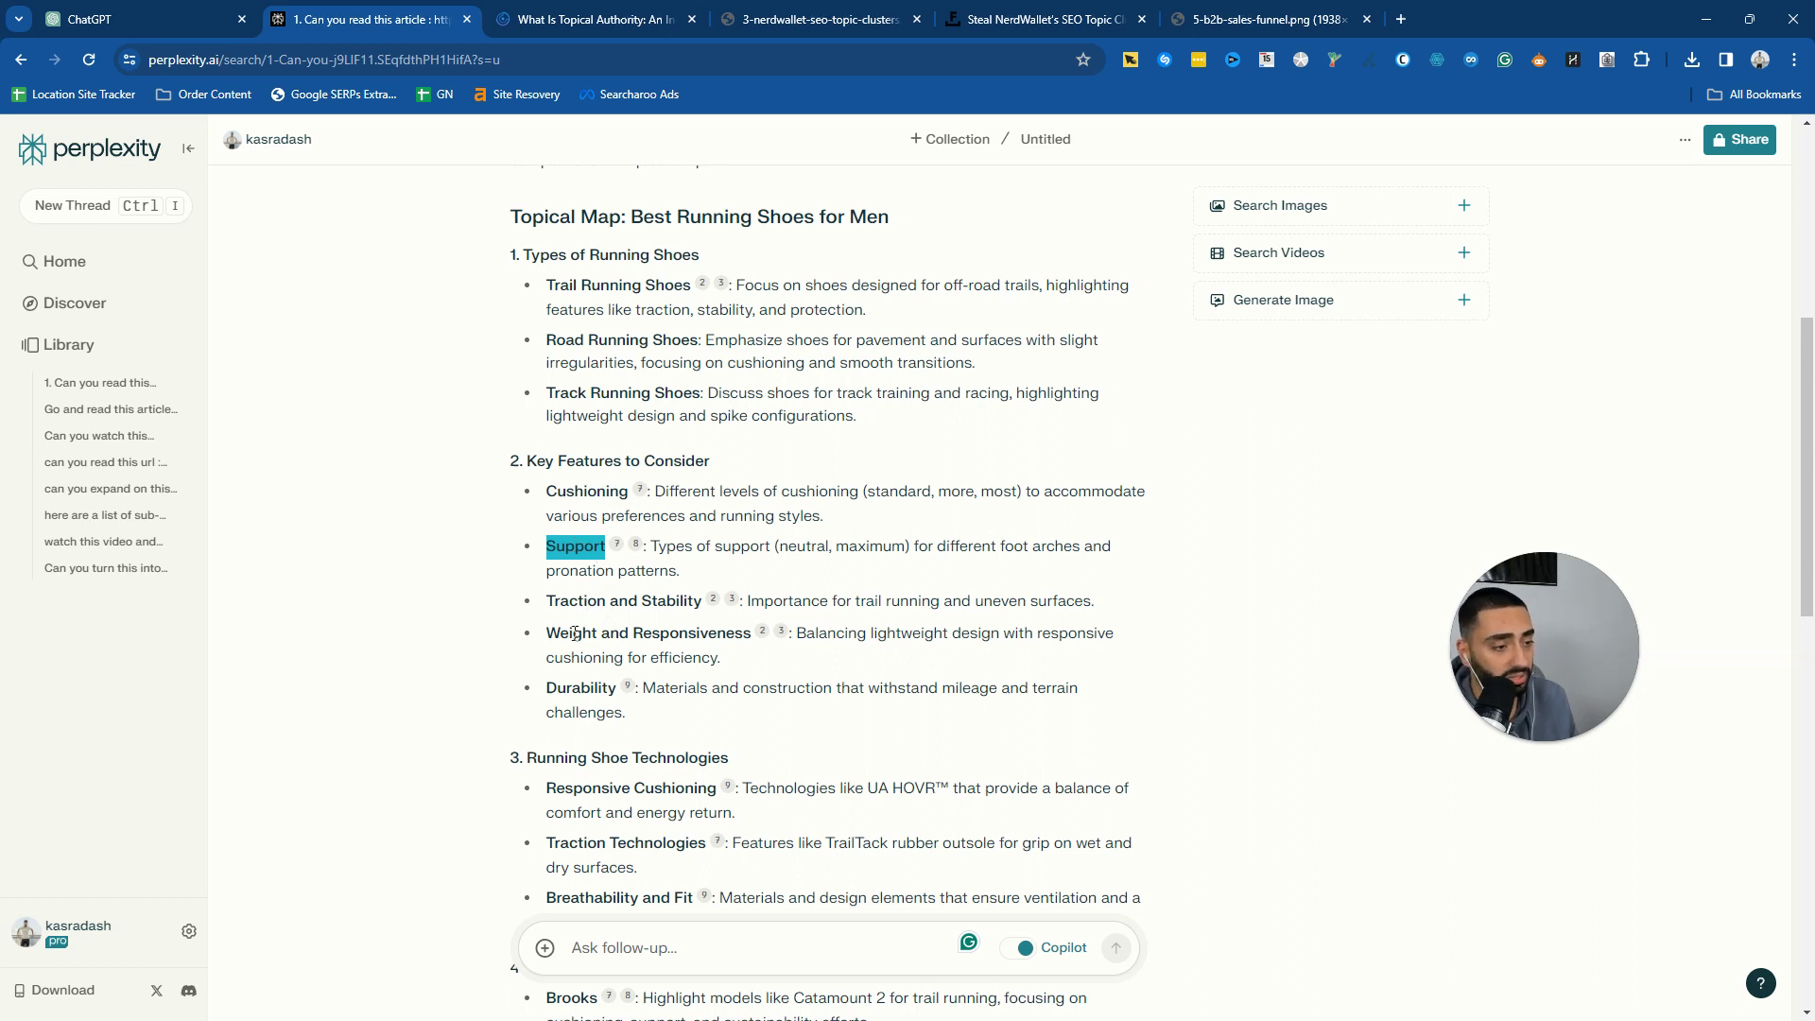
scroll(564, 635, "down", 1)
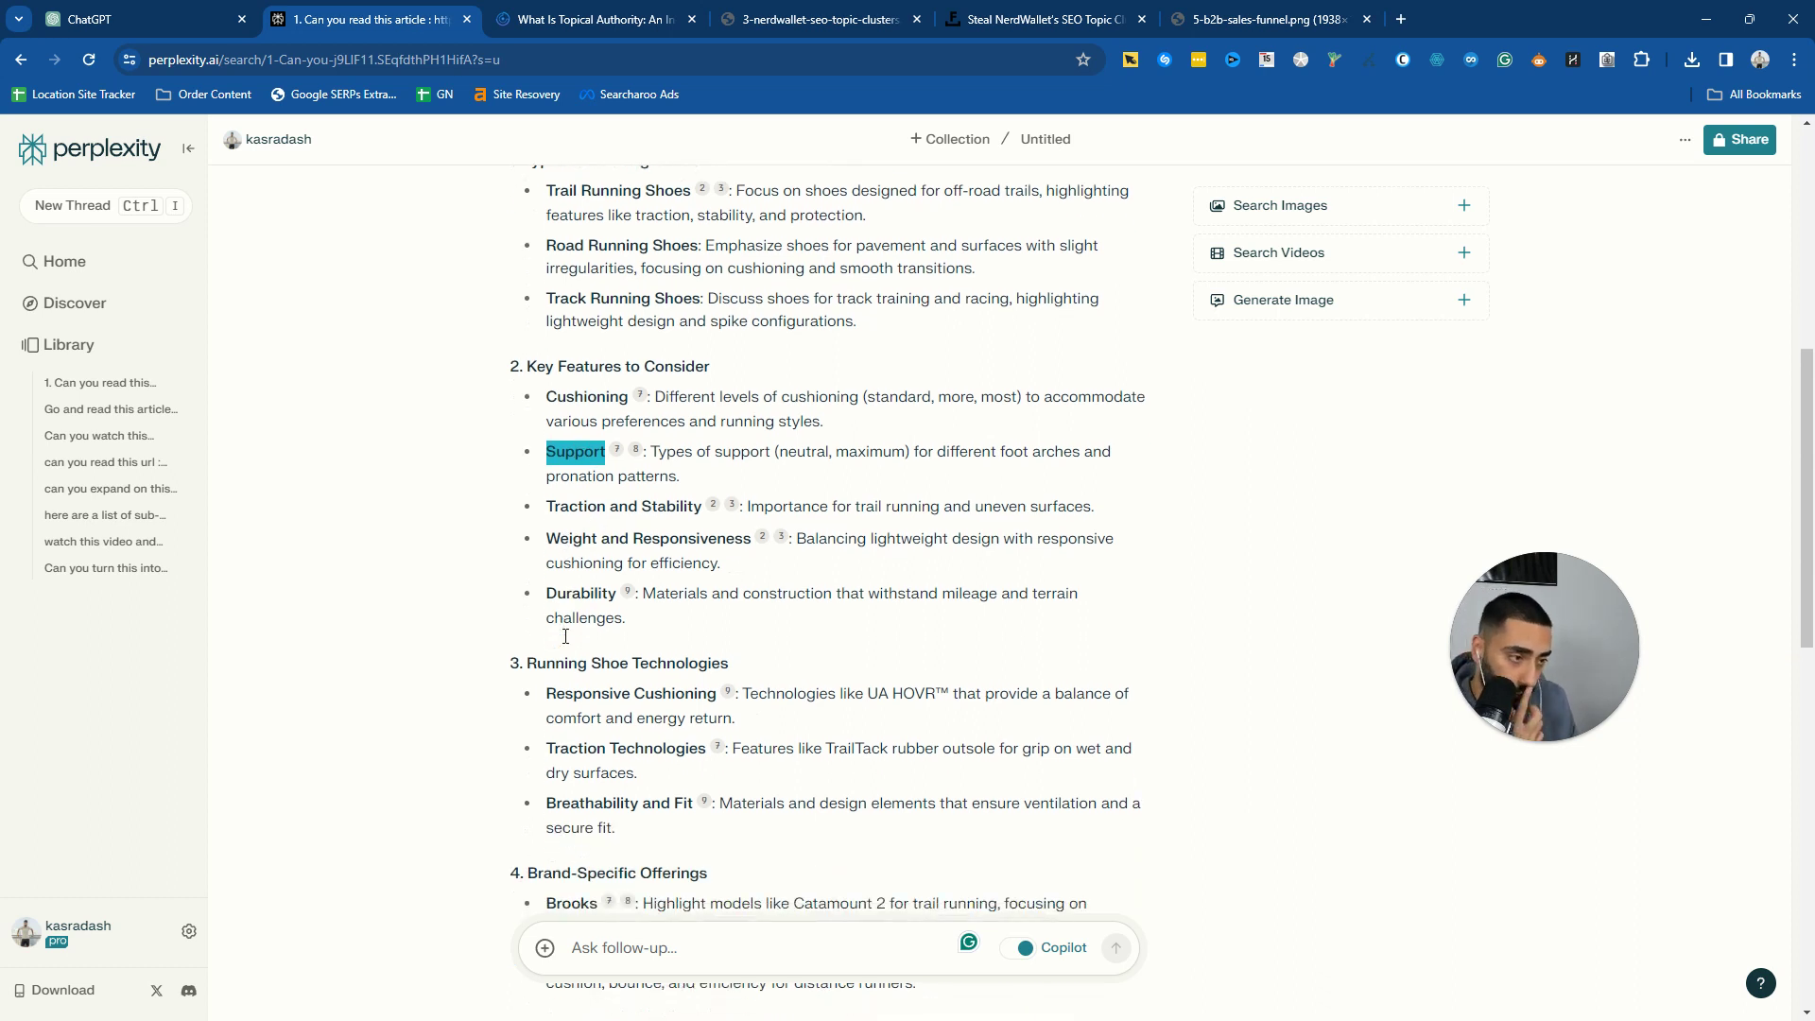
scroll(564, 635, "down", 1)
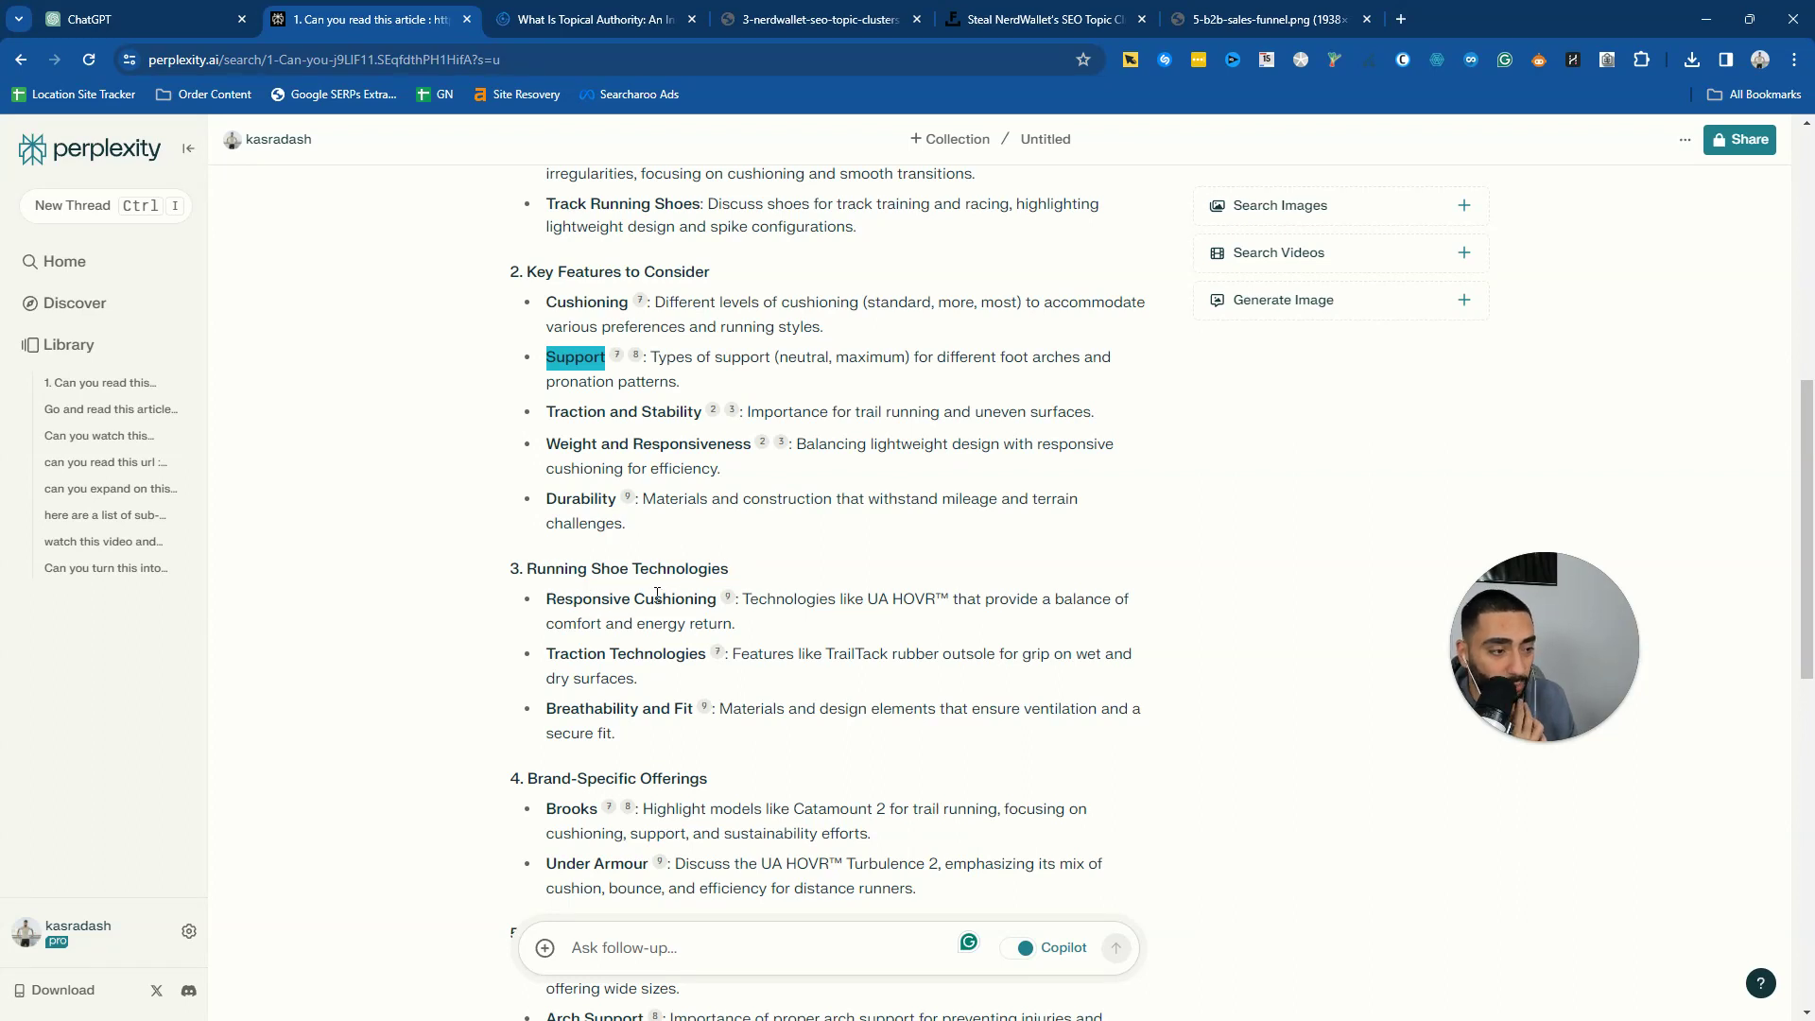
scroll(562, 654, "down", 2)
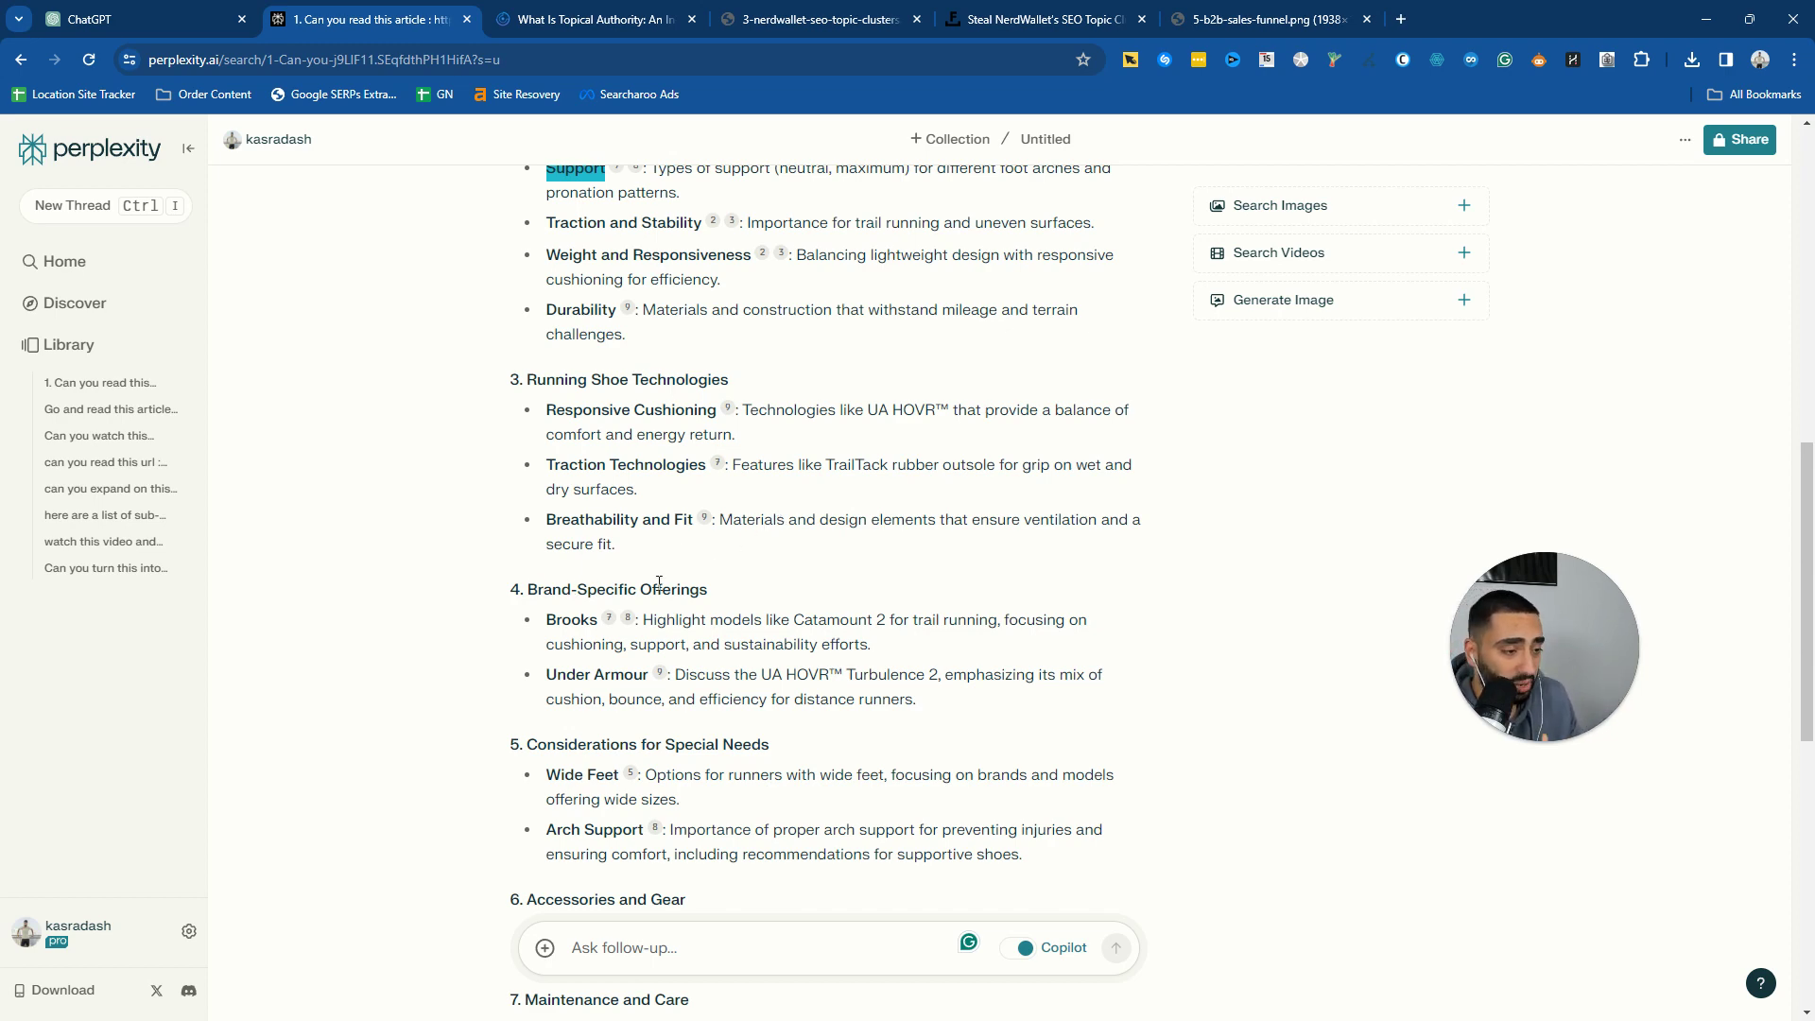
scroll(710, 589, "down", 1)
scroll(711, 589, "down", 1)
scroll(710, 589, "down", 4)
scroll(723, 529, "down", 2)
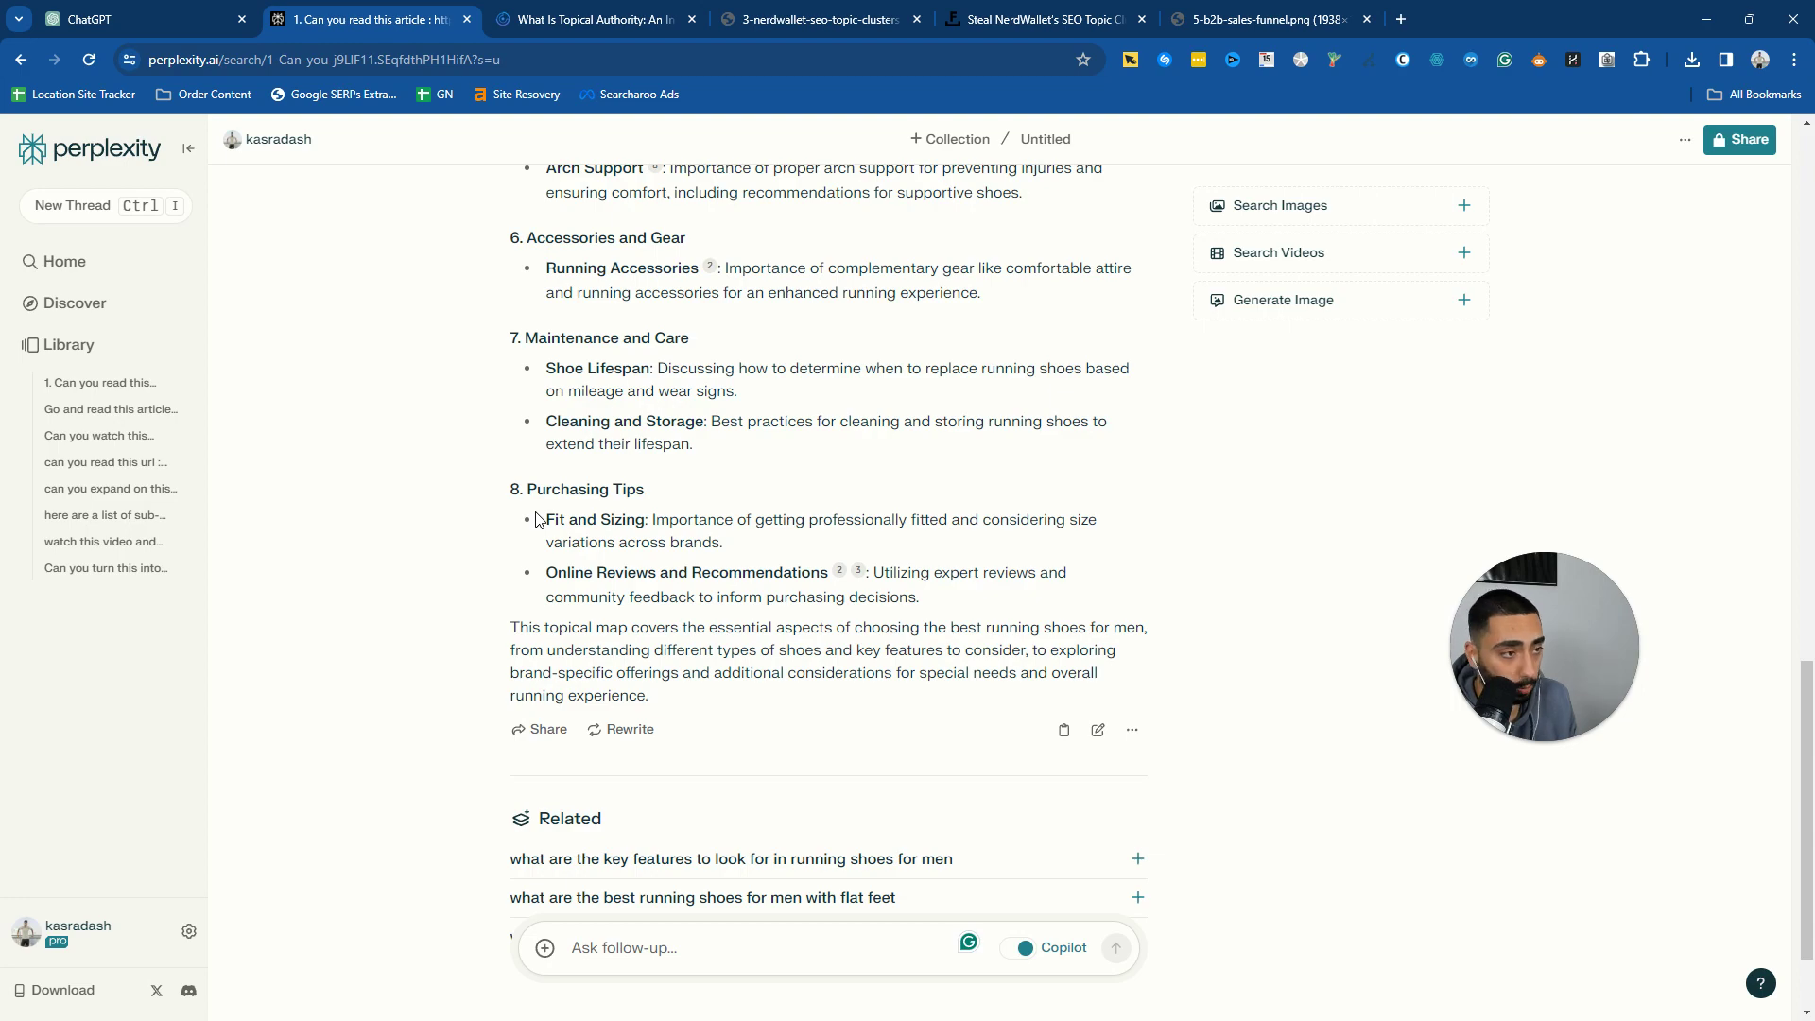
scroll(537, 519, "up", 7)
scroll(567, 510, "up", 3)
scroll(605, 505, "up", 3)
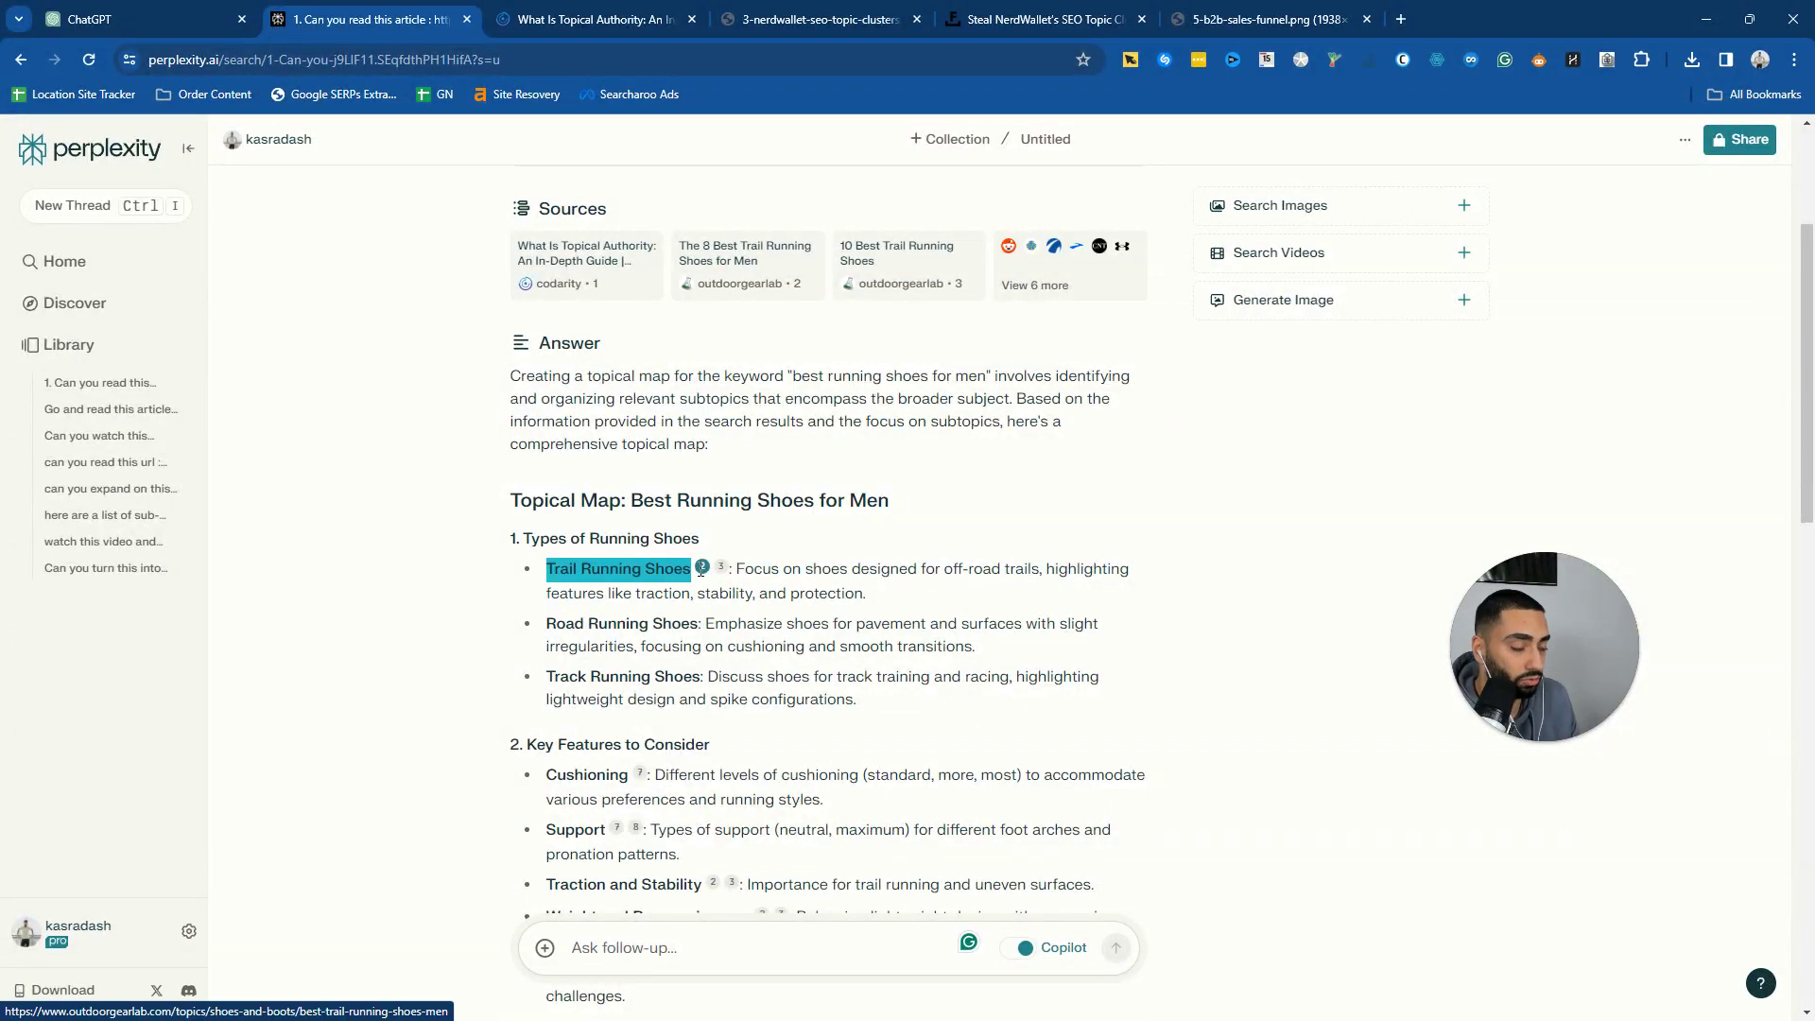
left_click_drag(686, 570, 692, 569)
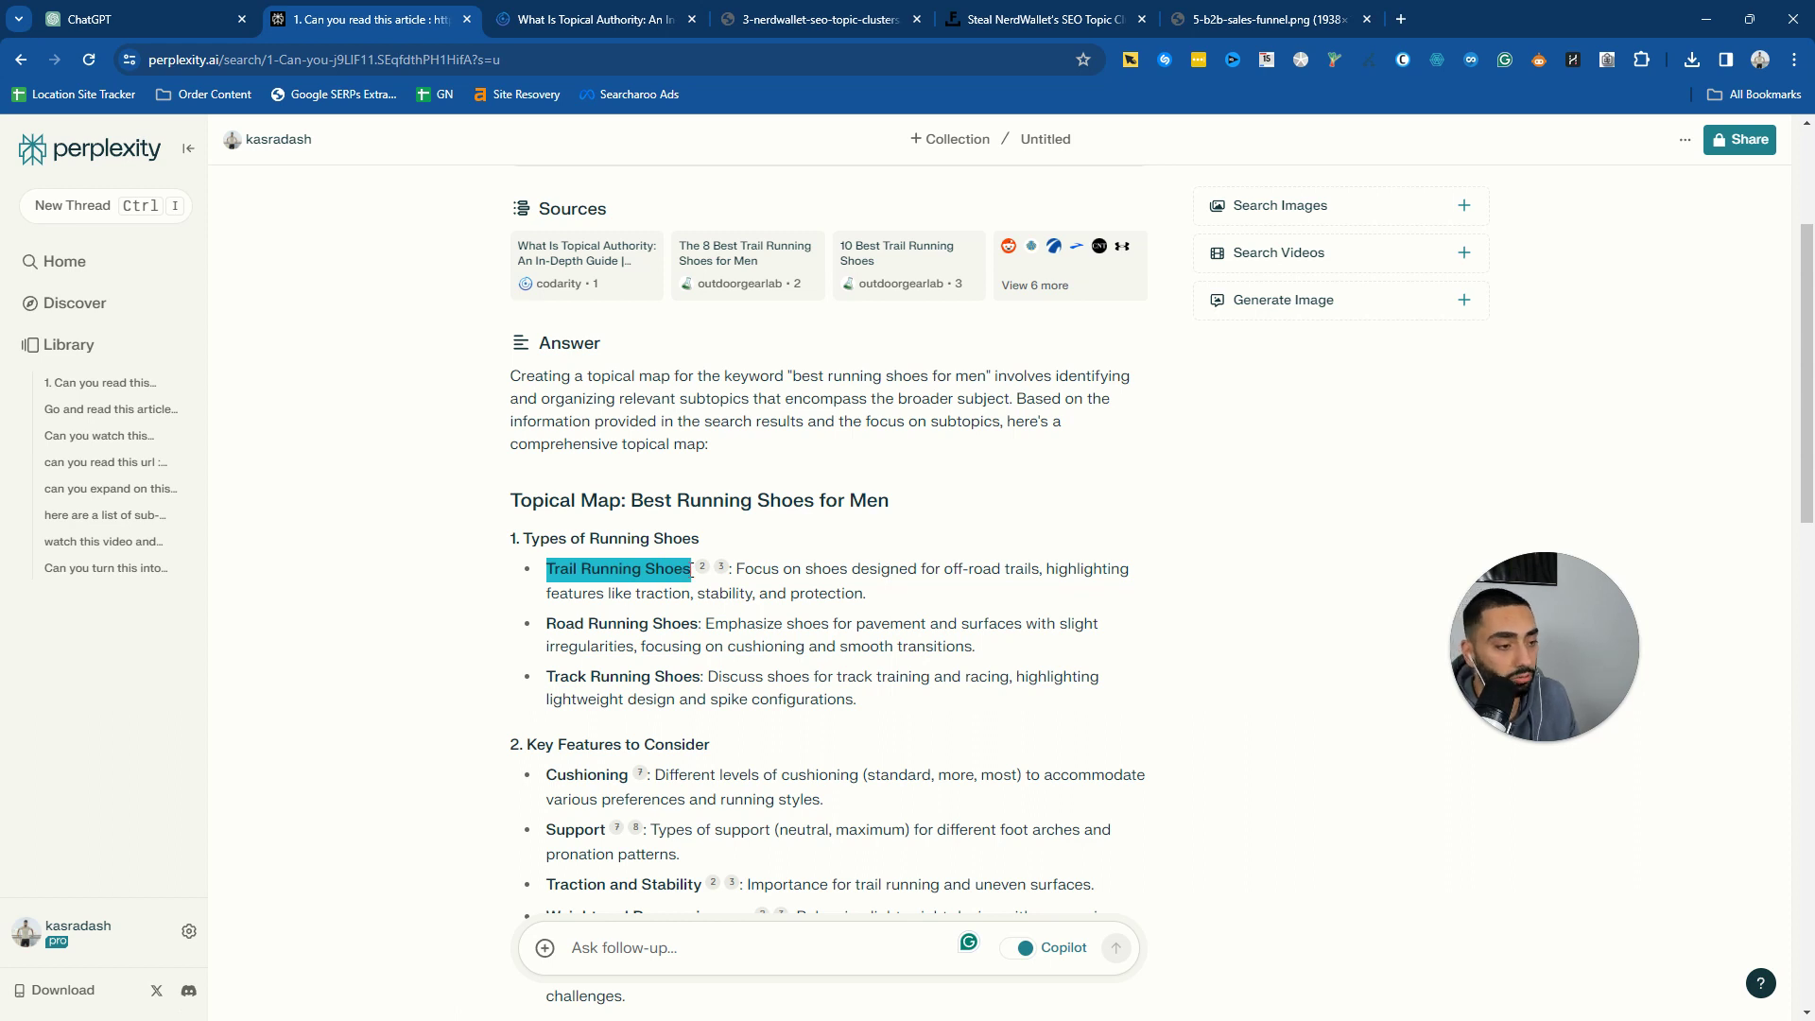
left_click_drag(556, 624, 671, 624)
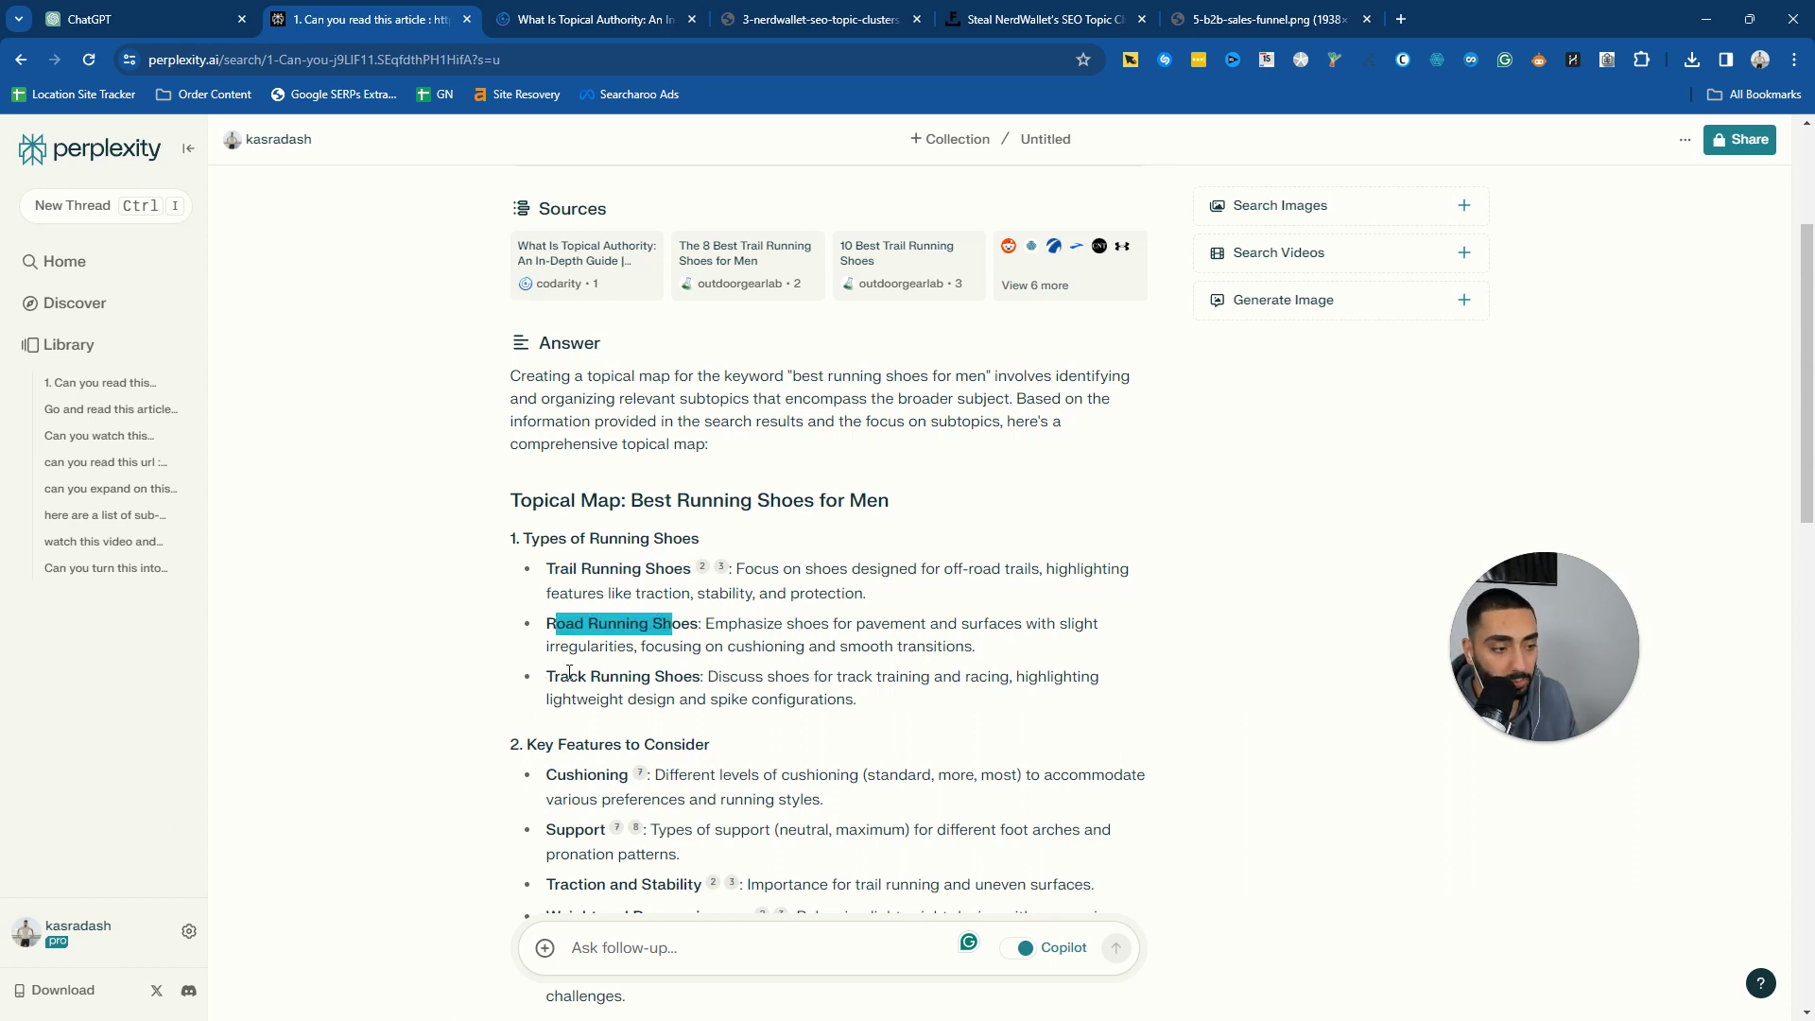
left_click_drag(578, 676, 719, 676)
scroll(903, 666, "down", 3)
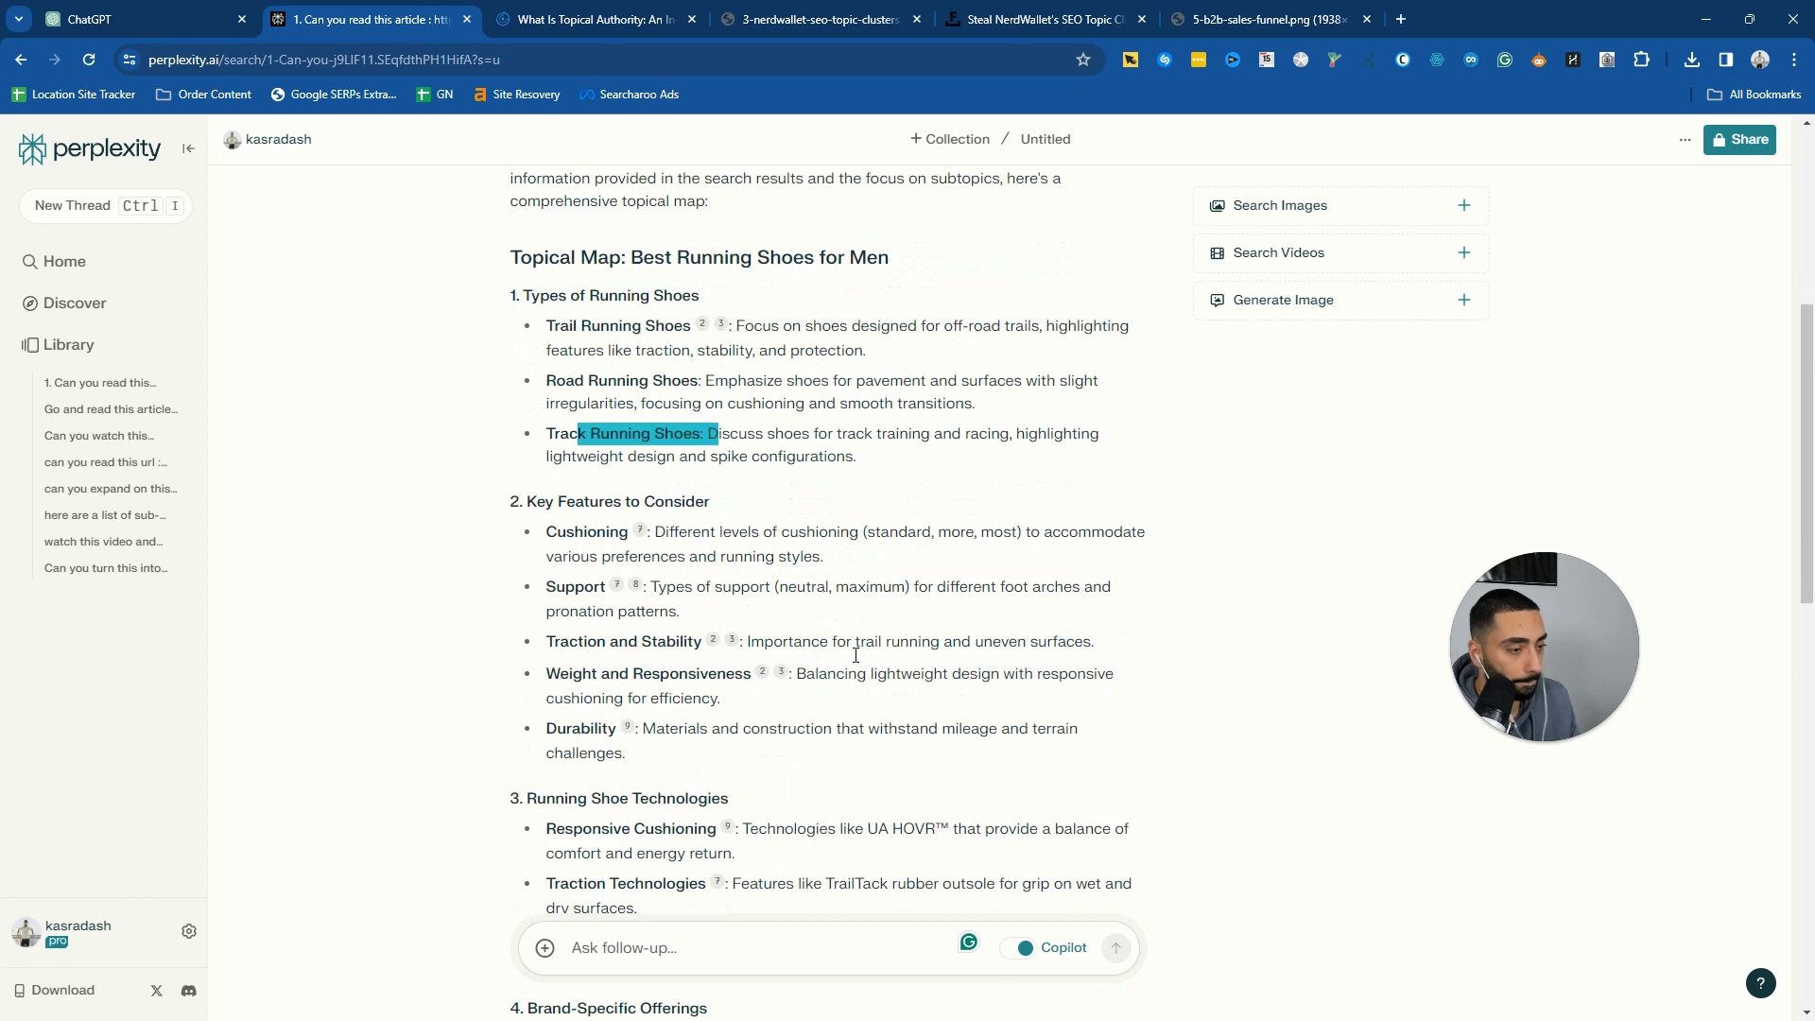
scroll(661, 425, "down", 3)
scroll(597, 377, "up", 2)
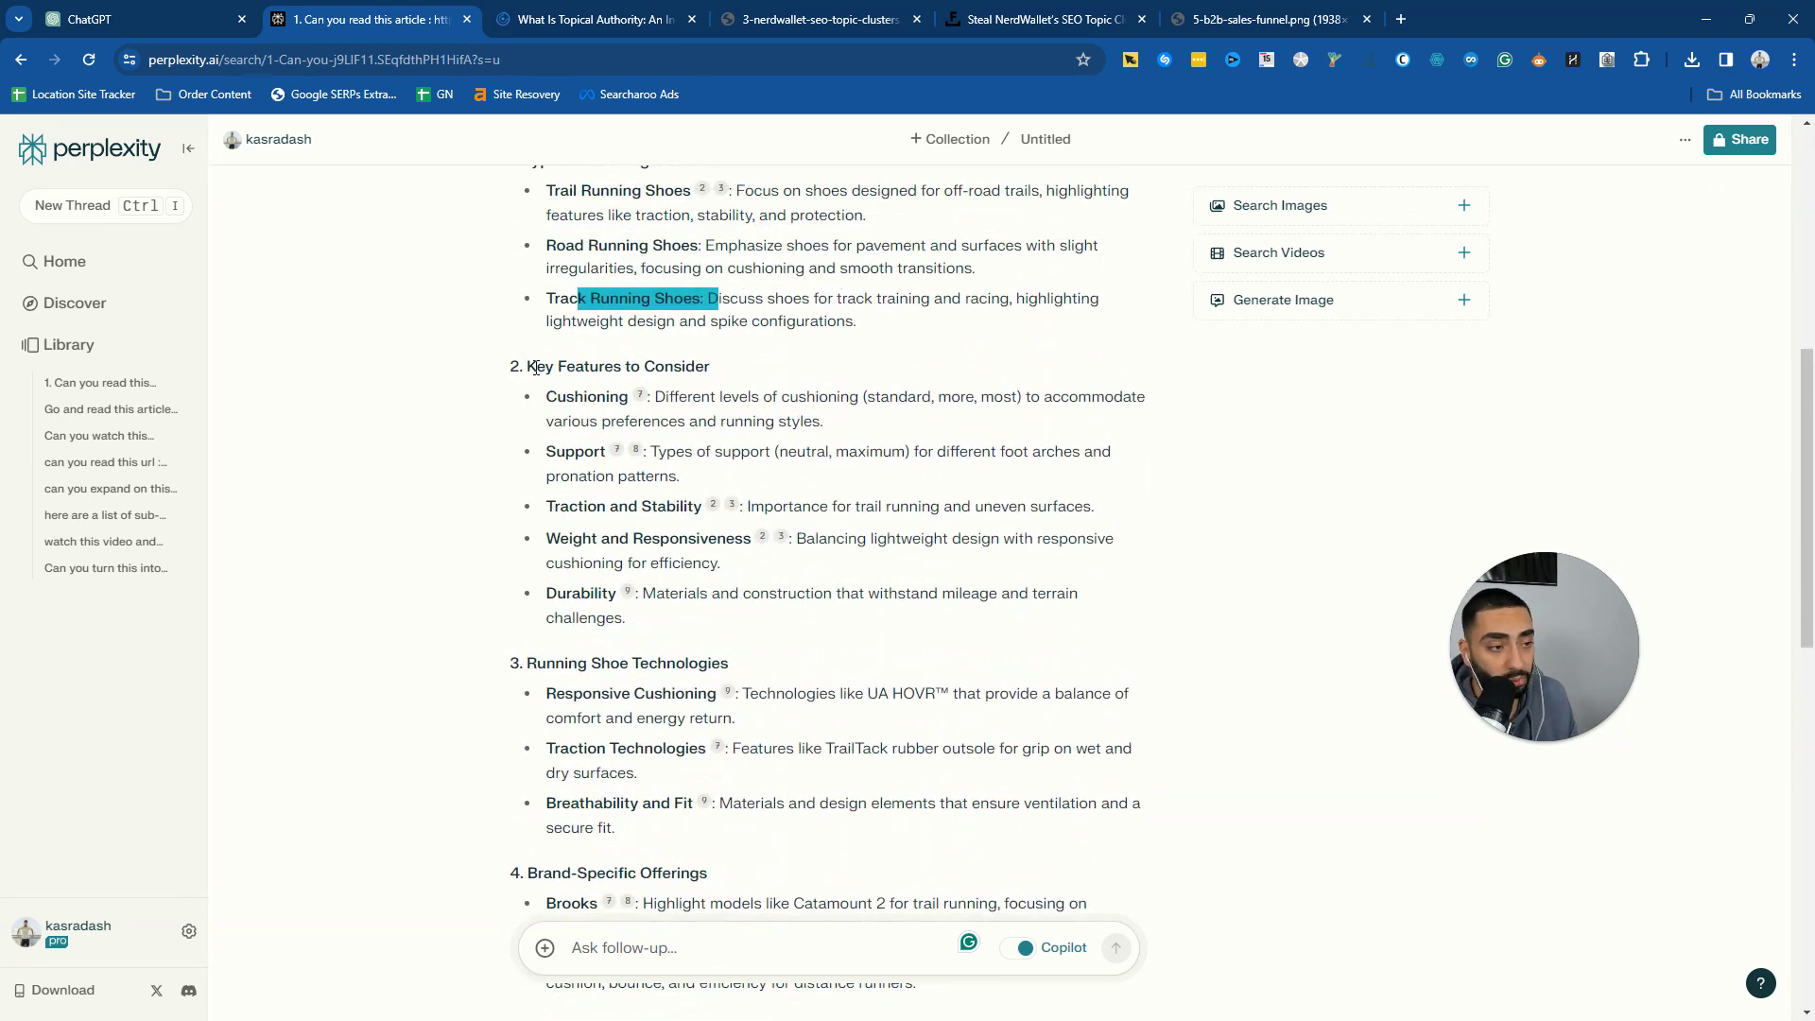
left_click_drag(535, 367, 668, 245)
double_click(676, 366)
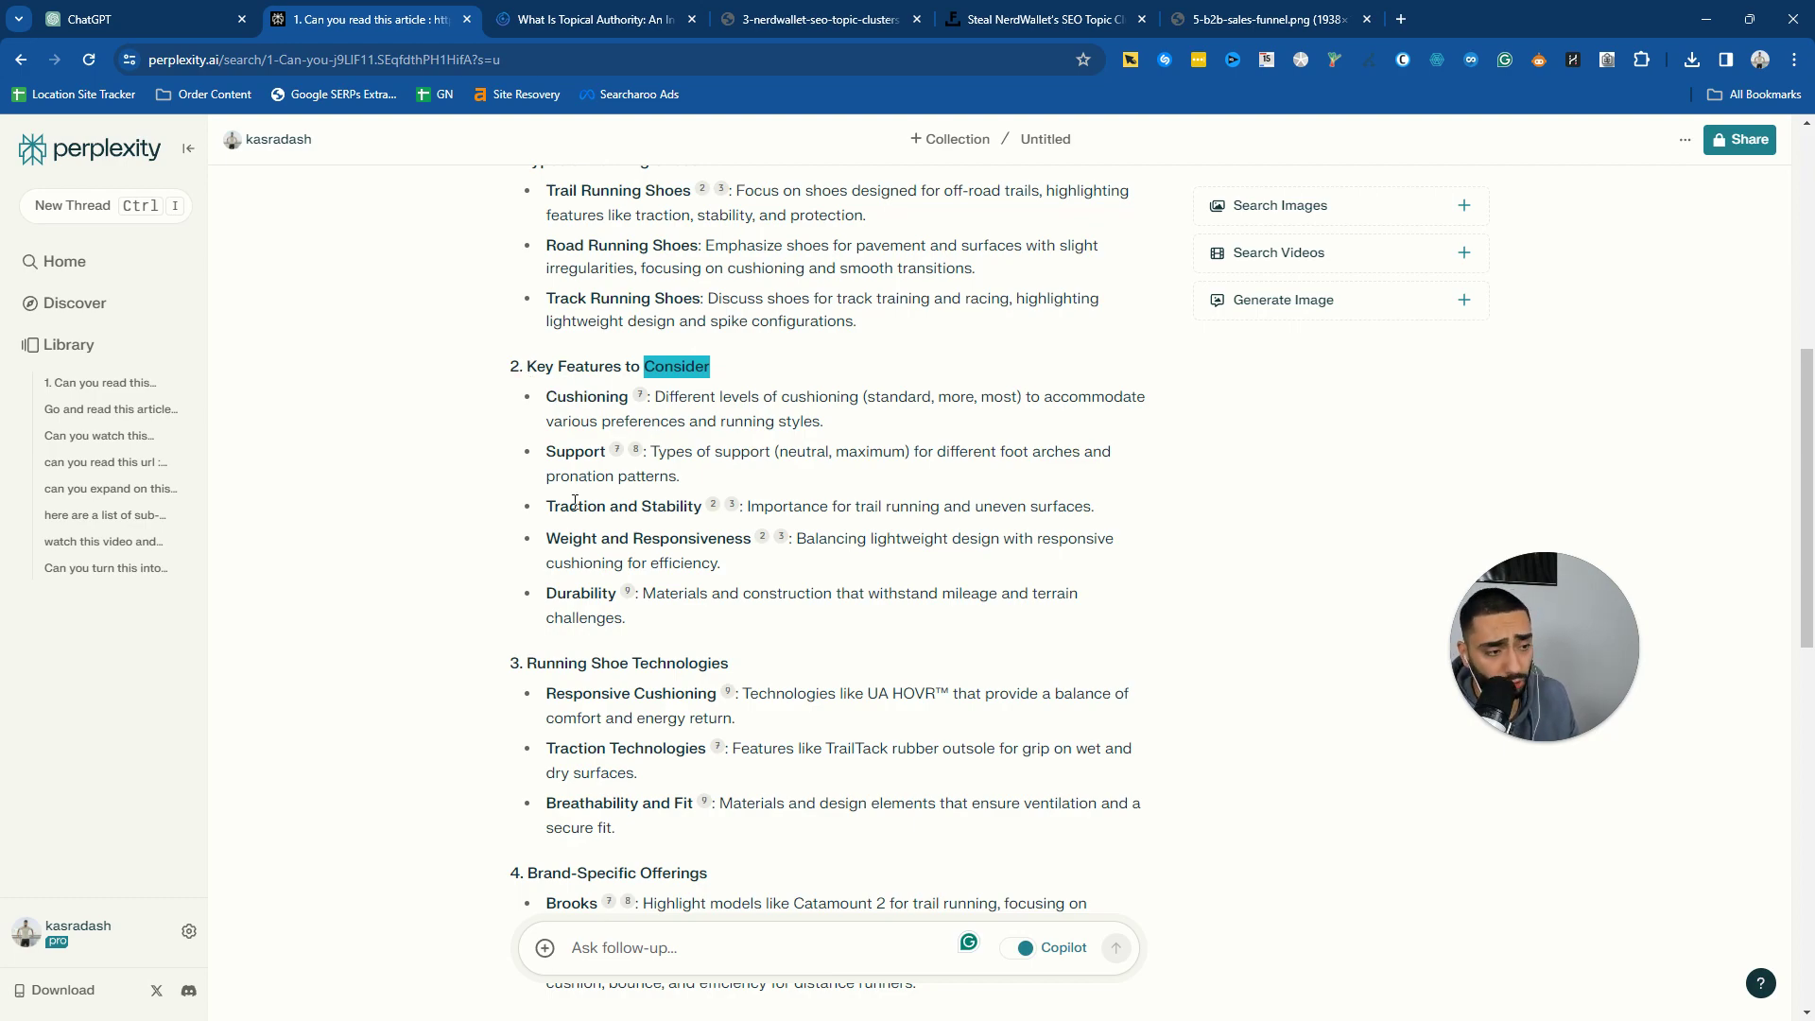
scroll(632, 579, "down", 5)
scroll(636, 786, "down", 3)
scroll(636, 787, "down", 3)
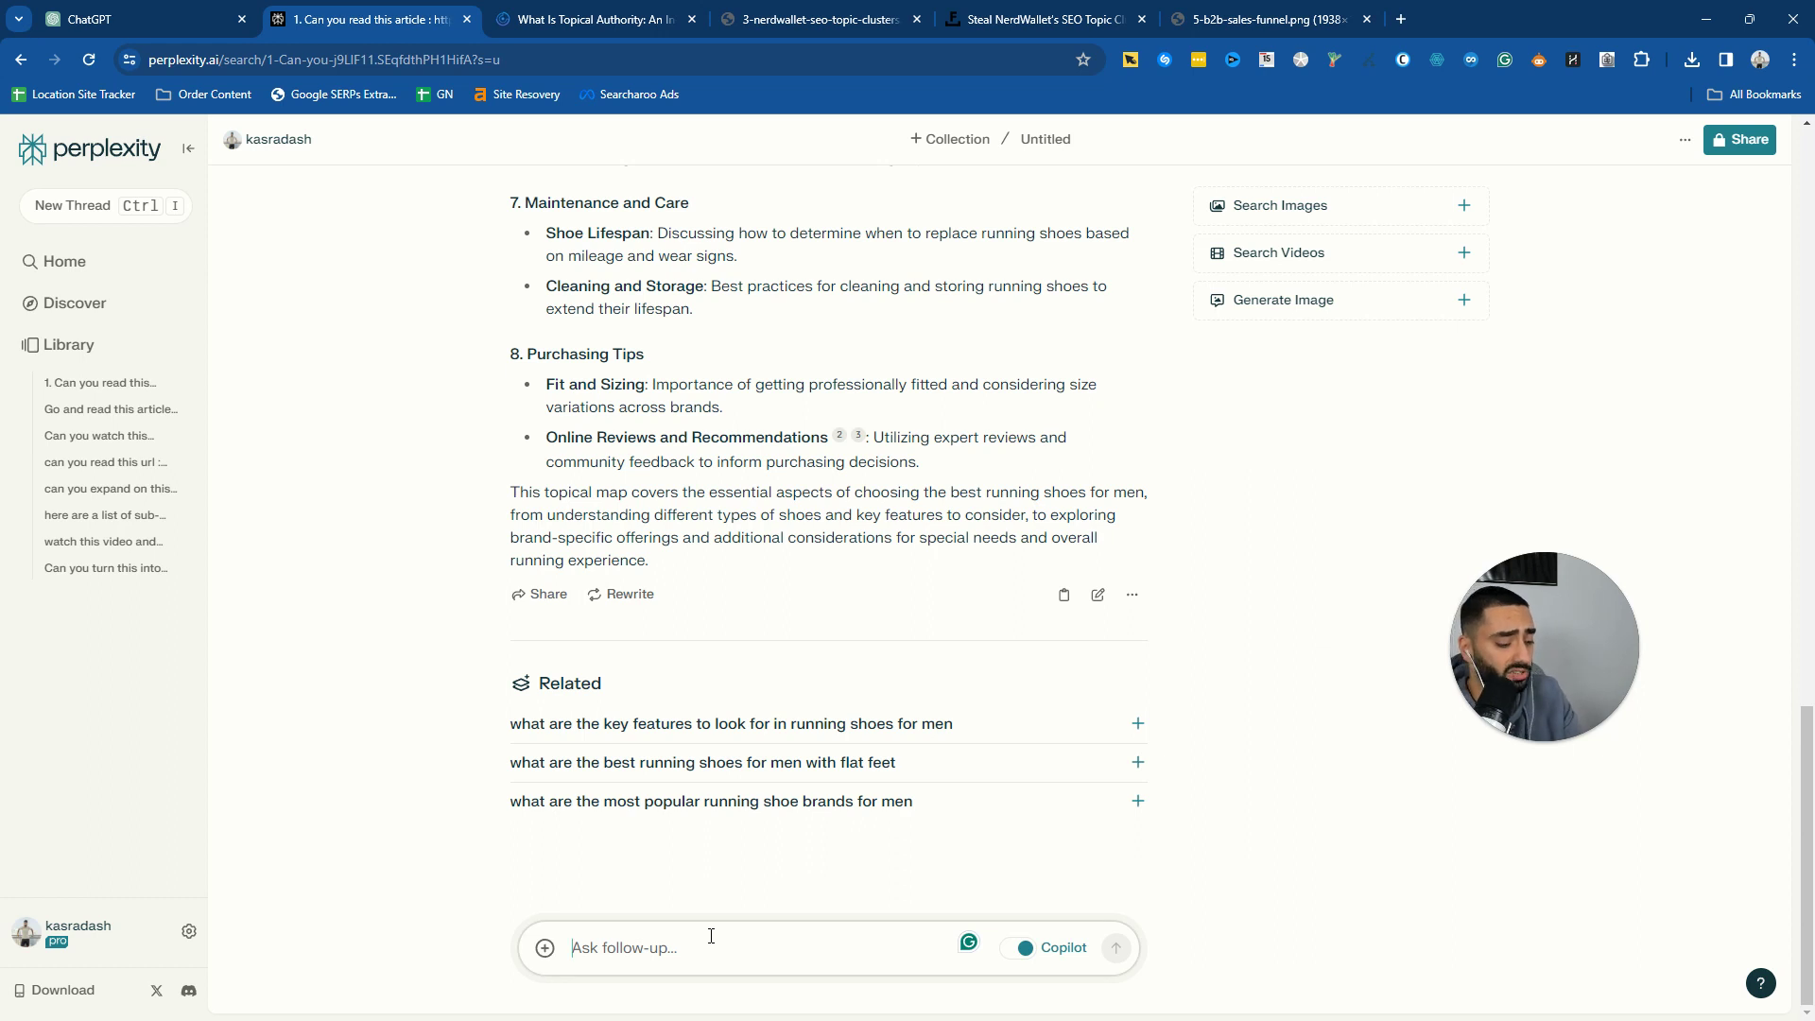
Step: Ask a follow-up requesting long-tail top-of-the-funnel article ideas for the website
type("Can you give me some long tail")
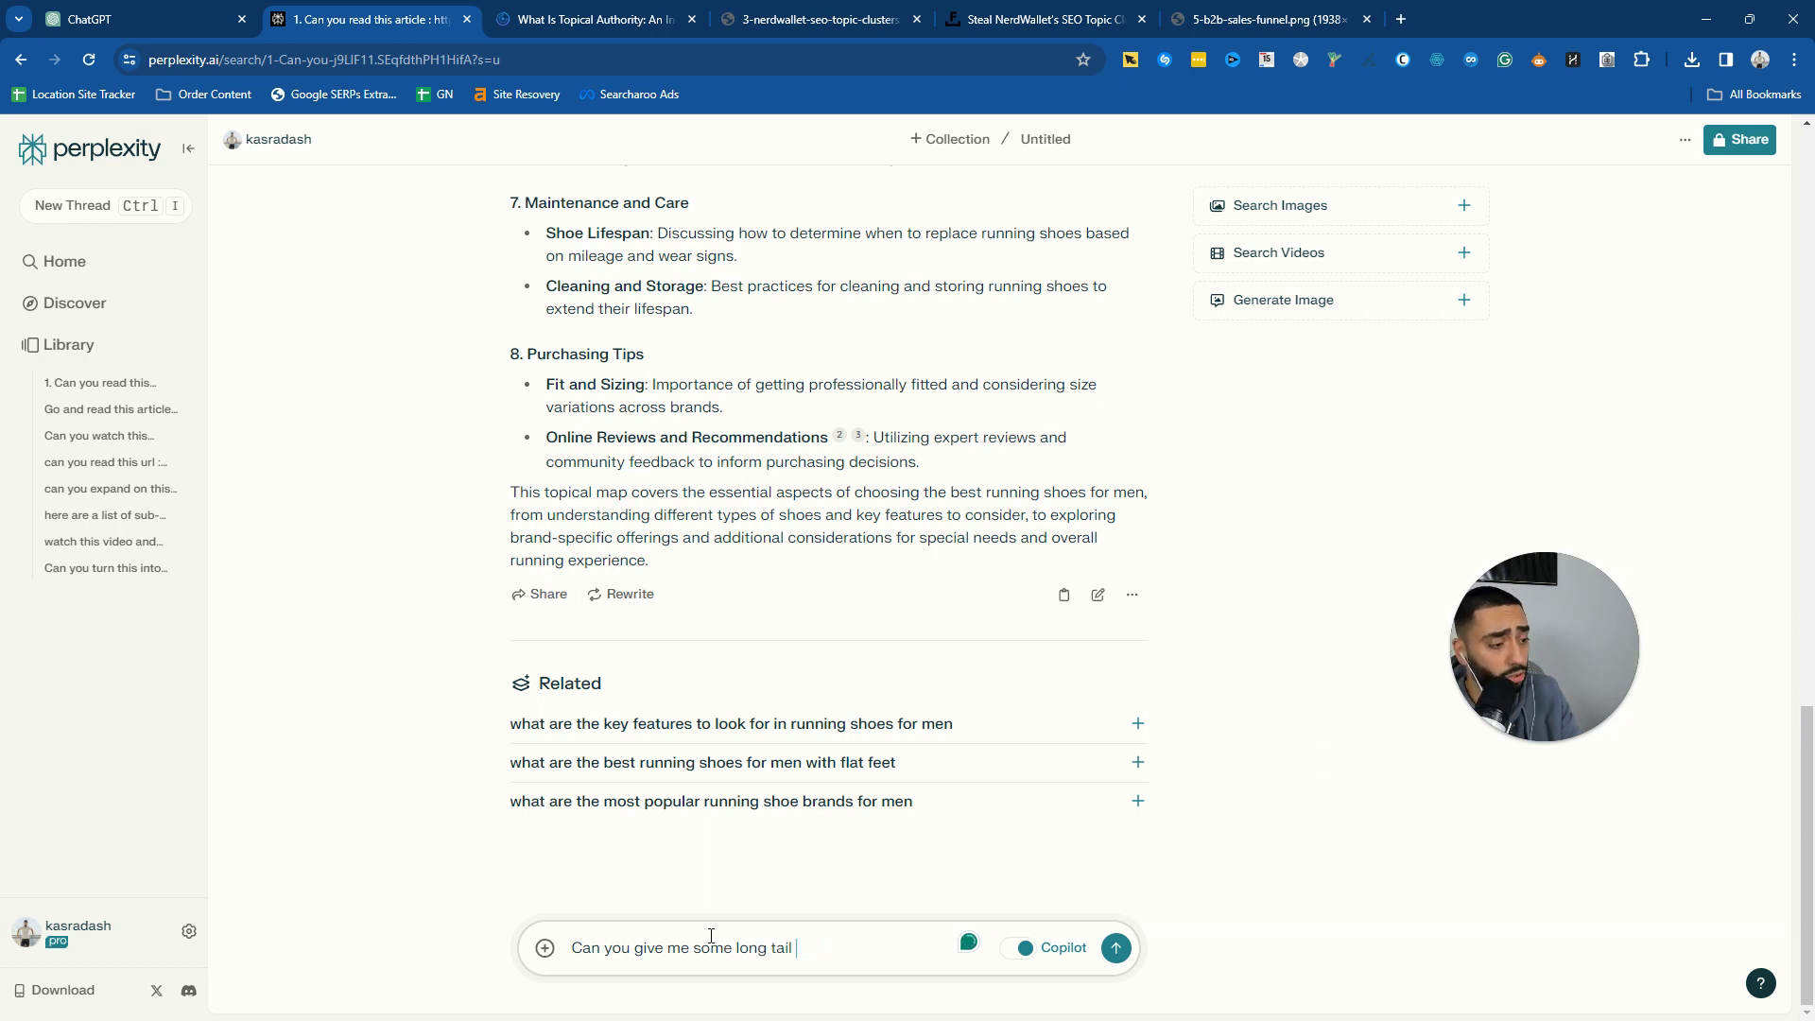
type("top of the funne")
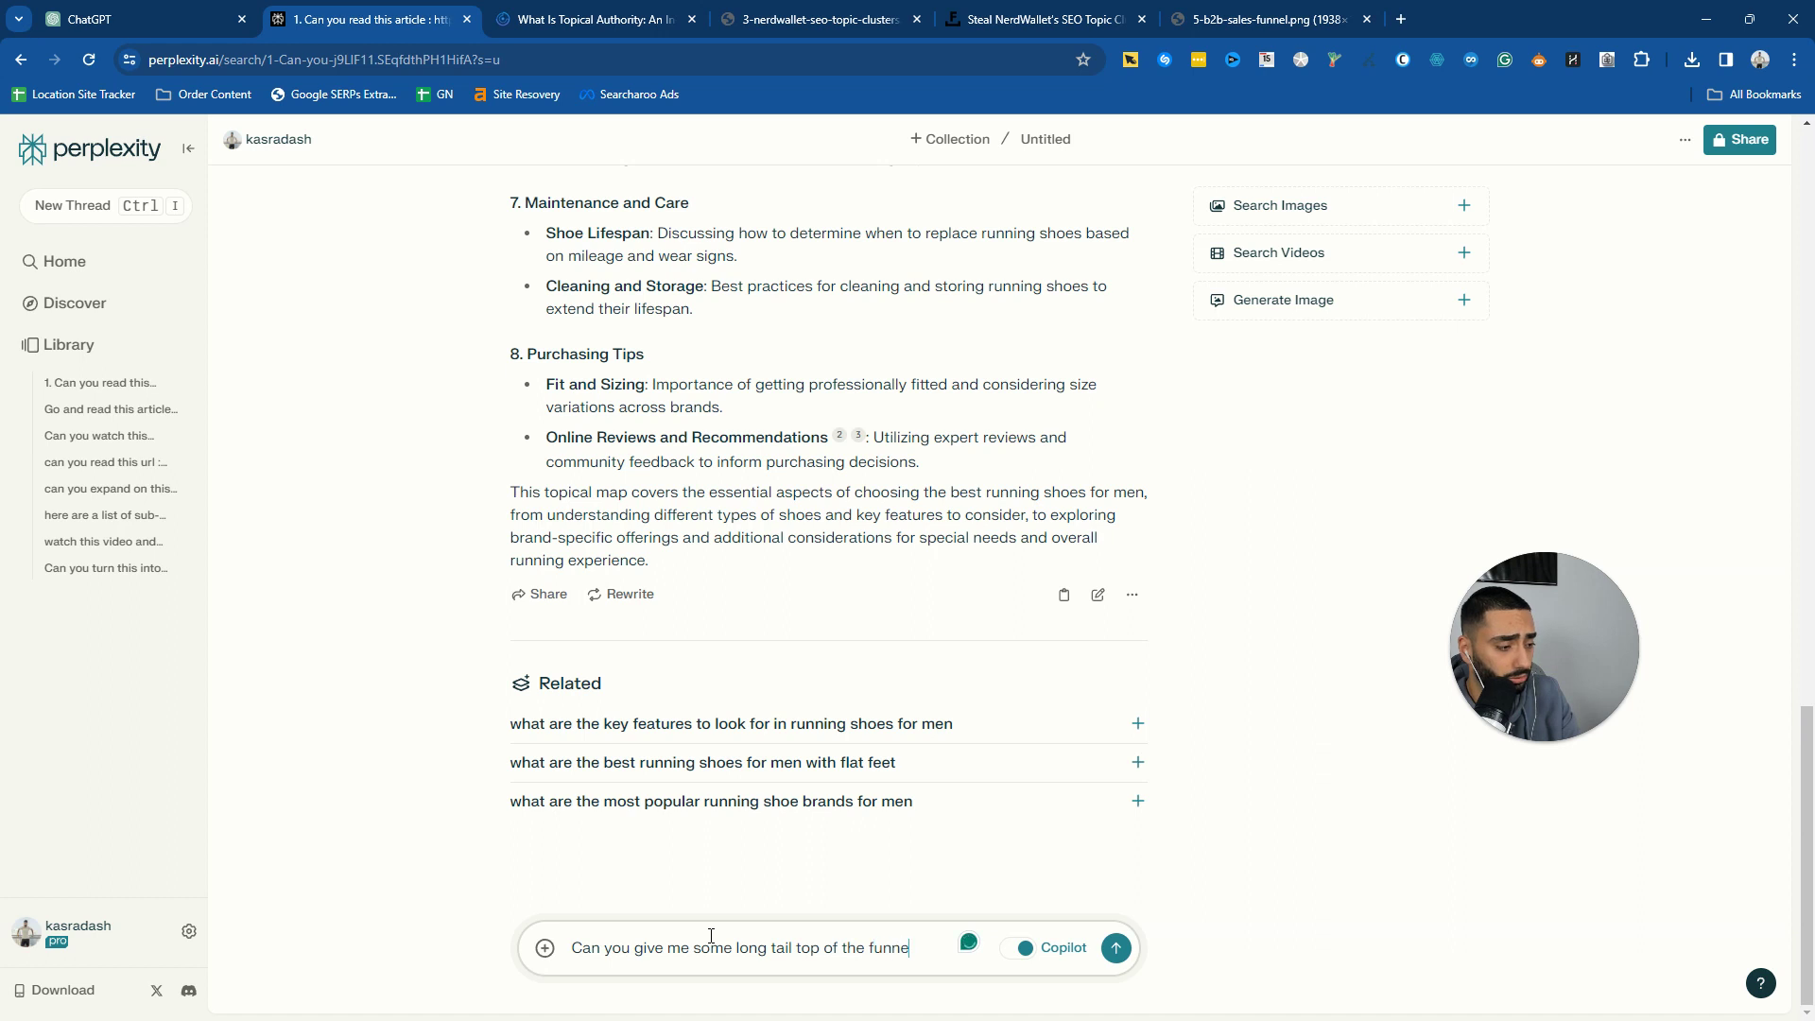
type("l articles for my")
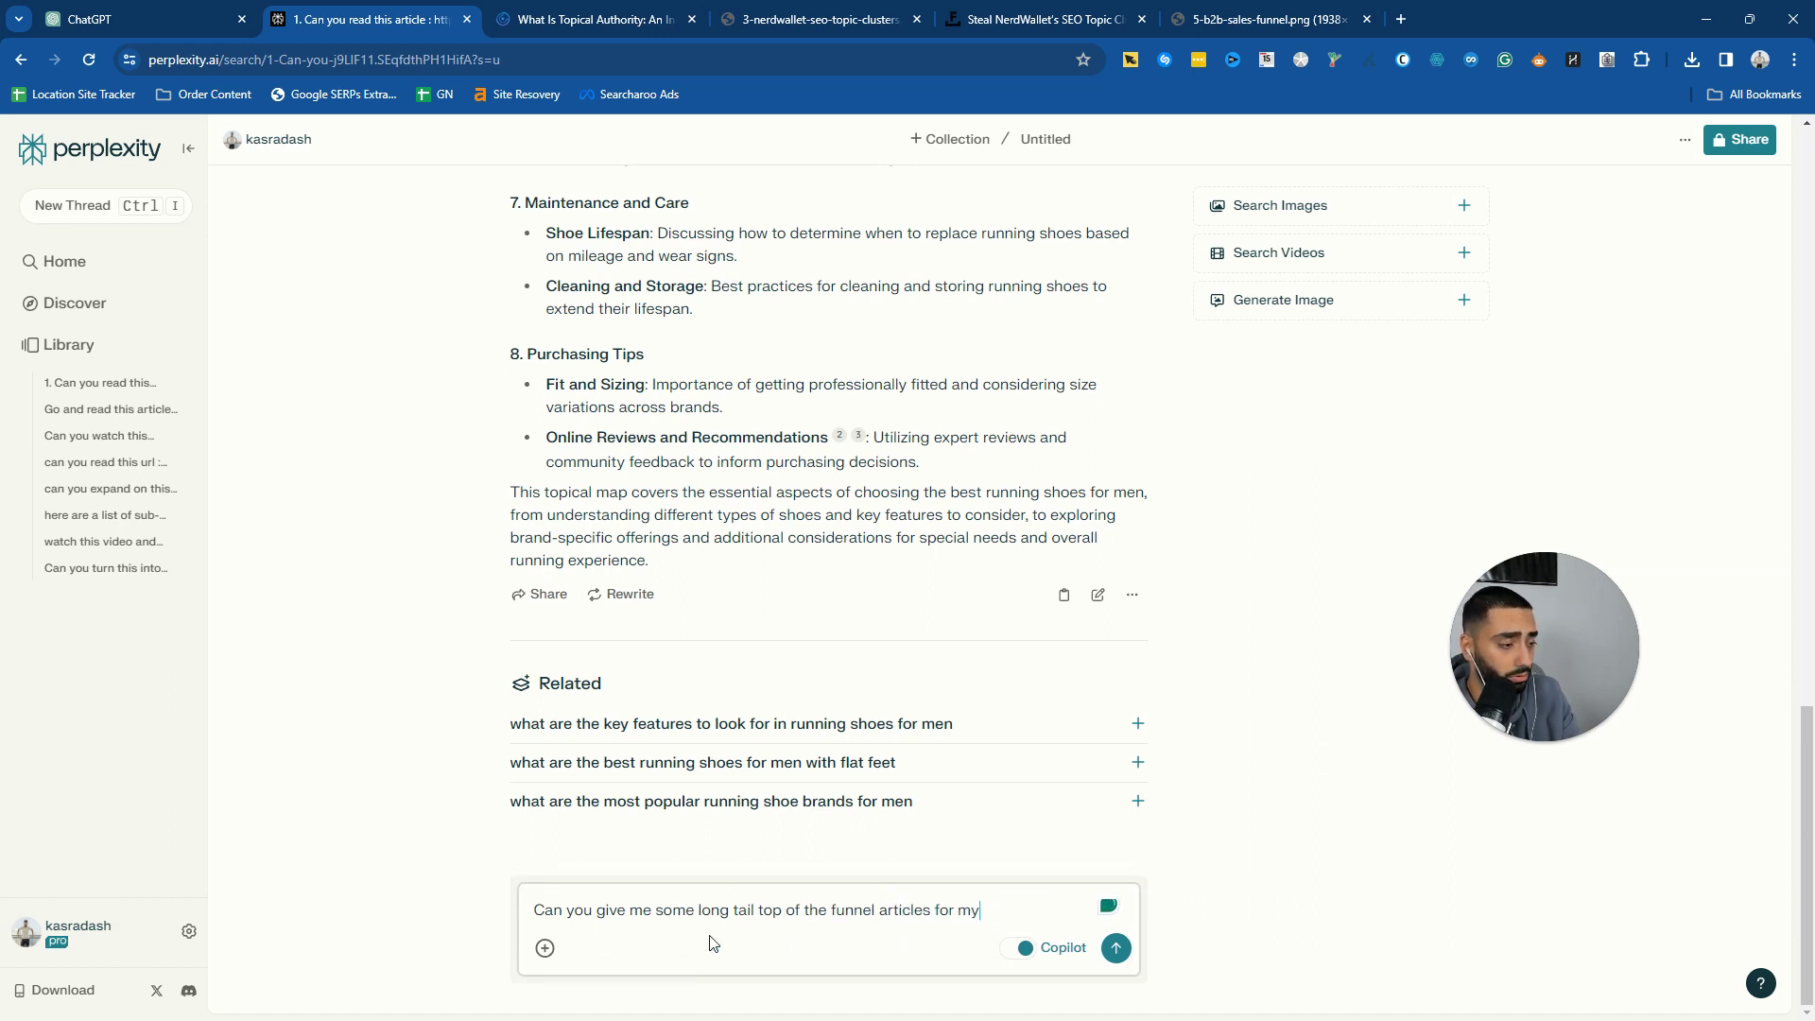
key("BackSpace")
key("BackSpace")
type("this websi")
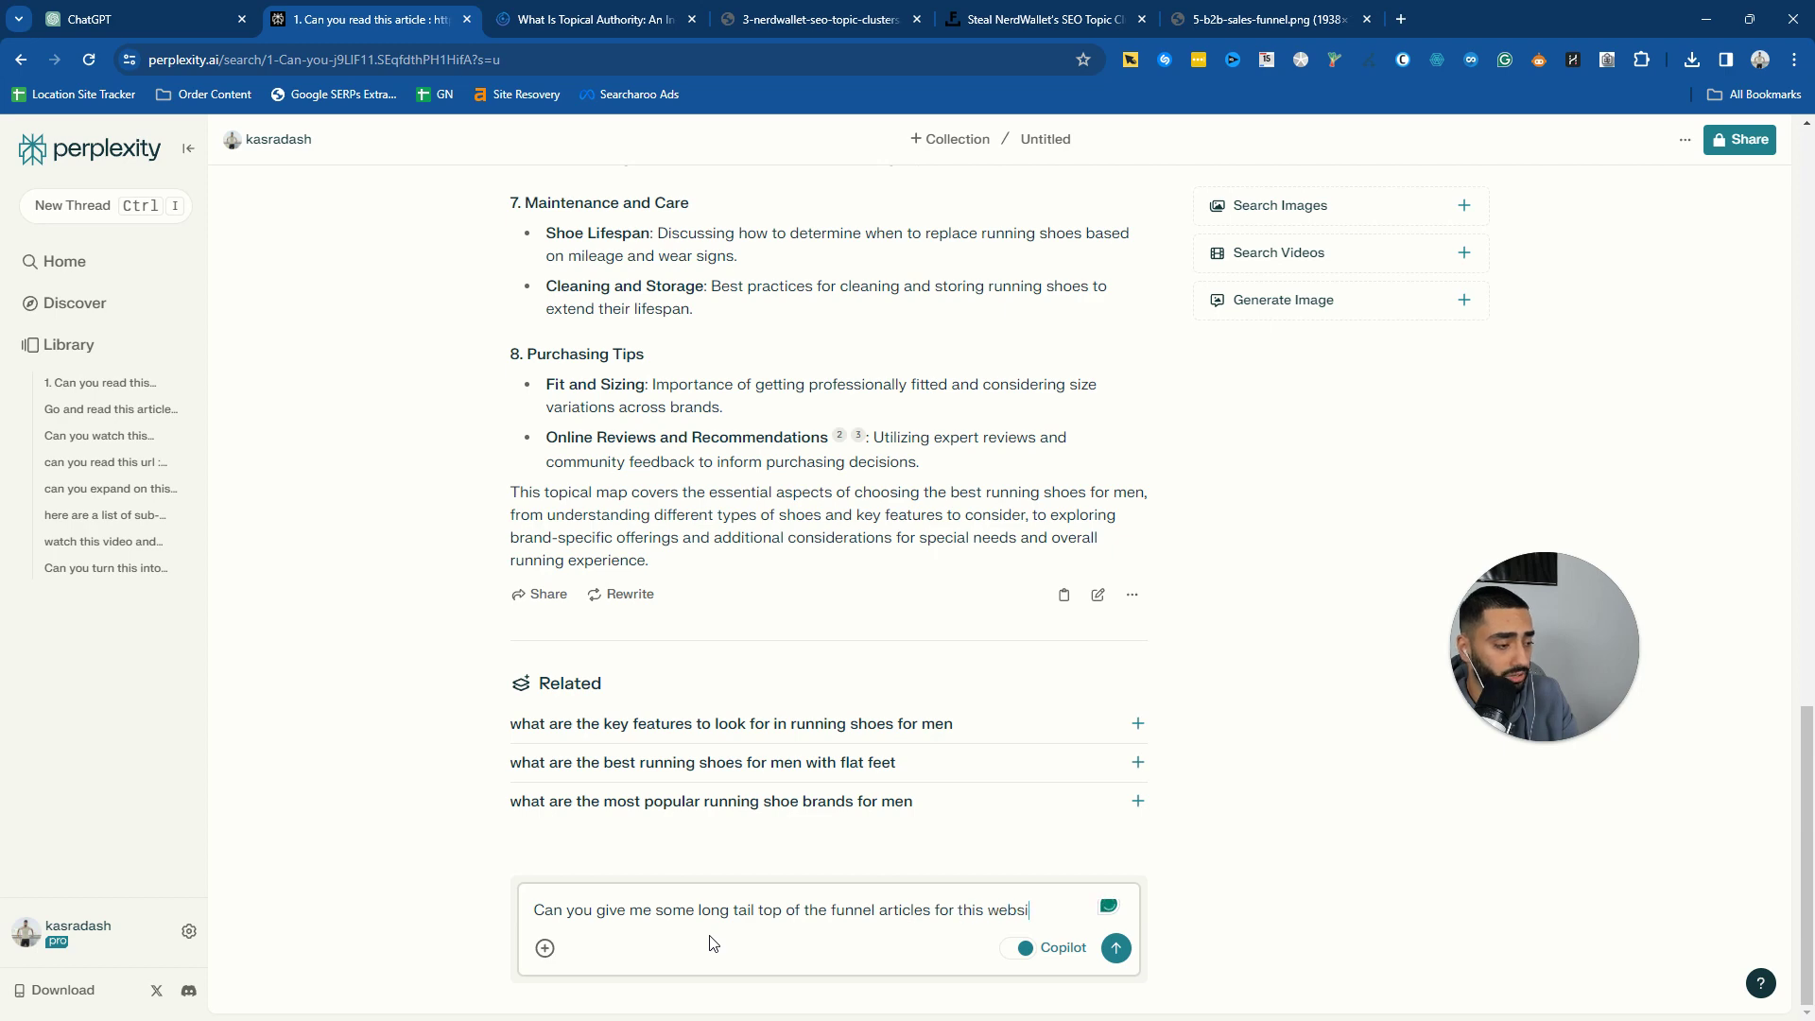
type("te")
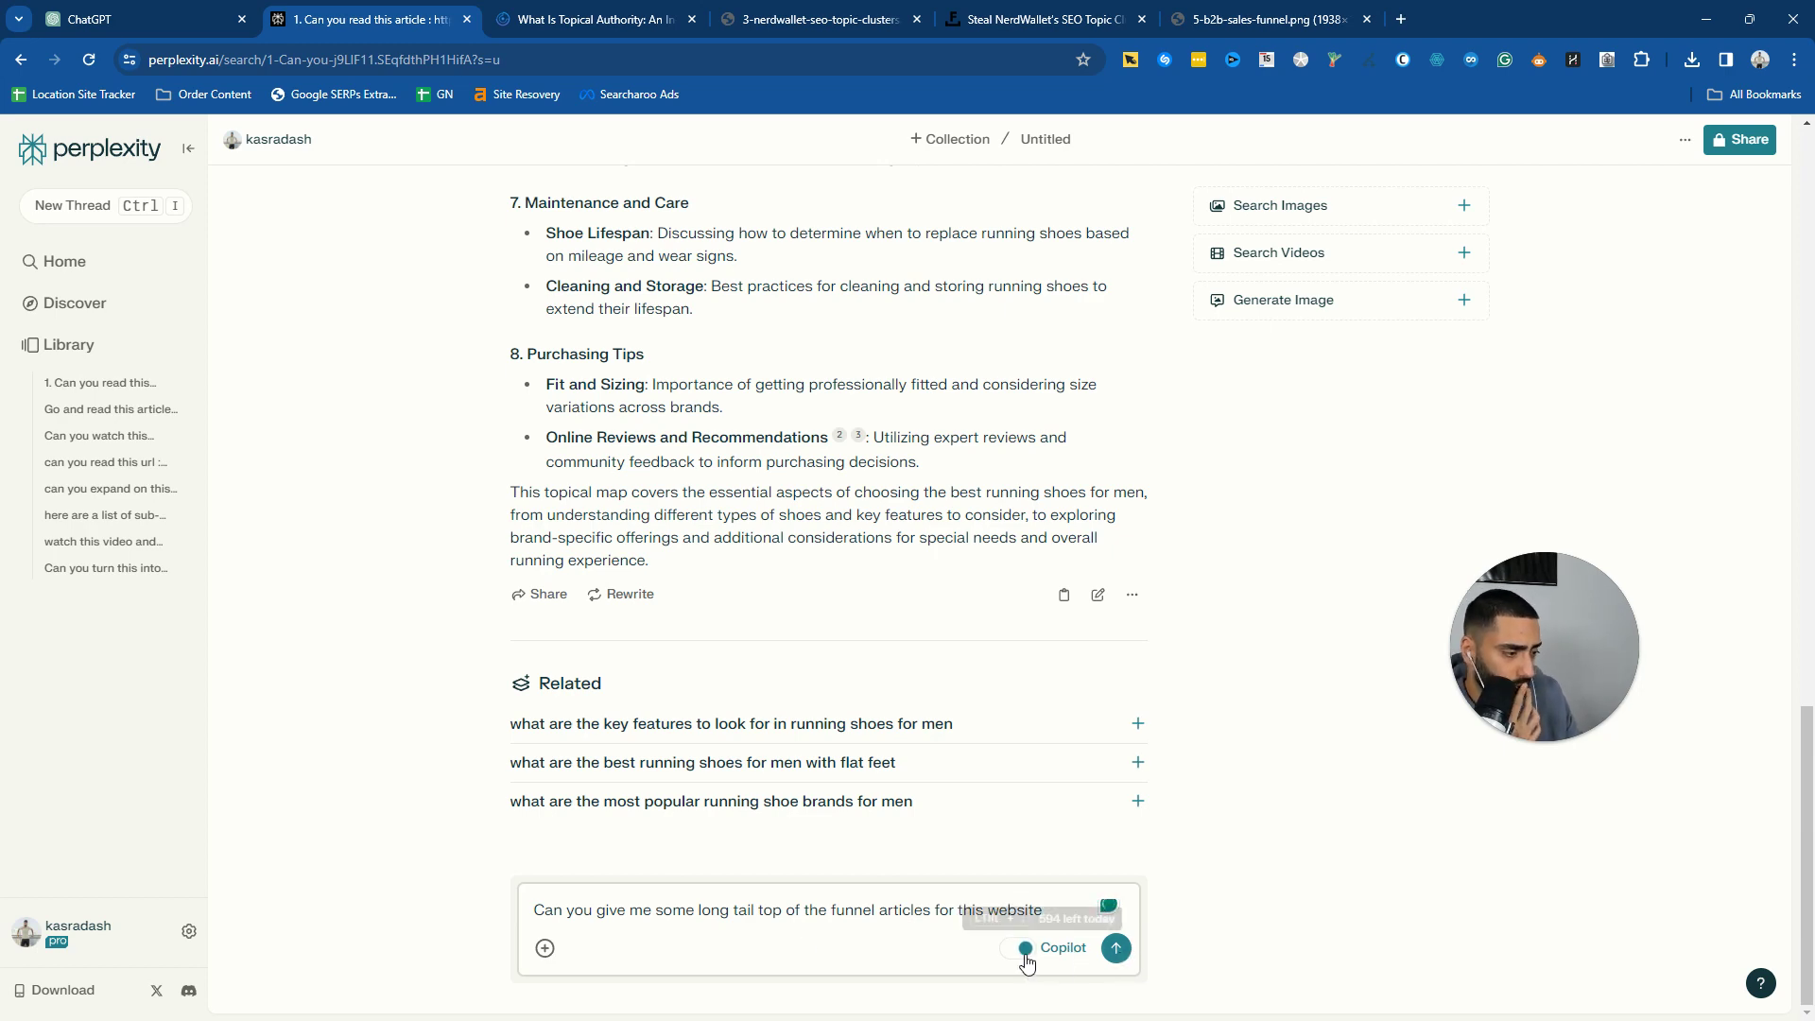
left_click(1116, 949)
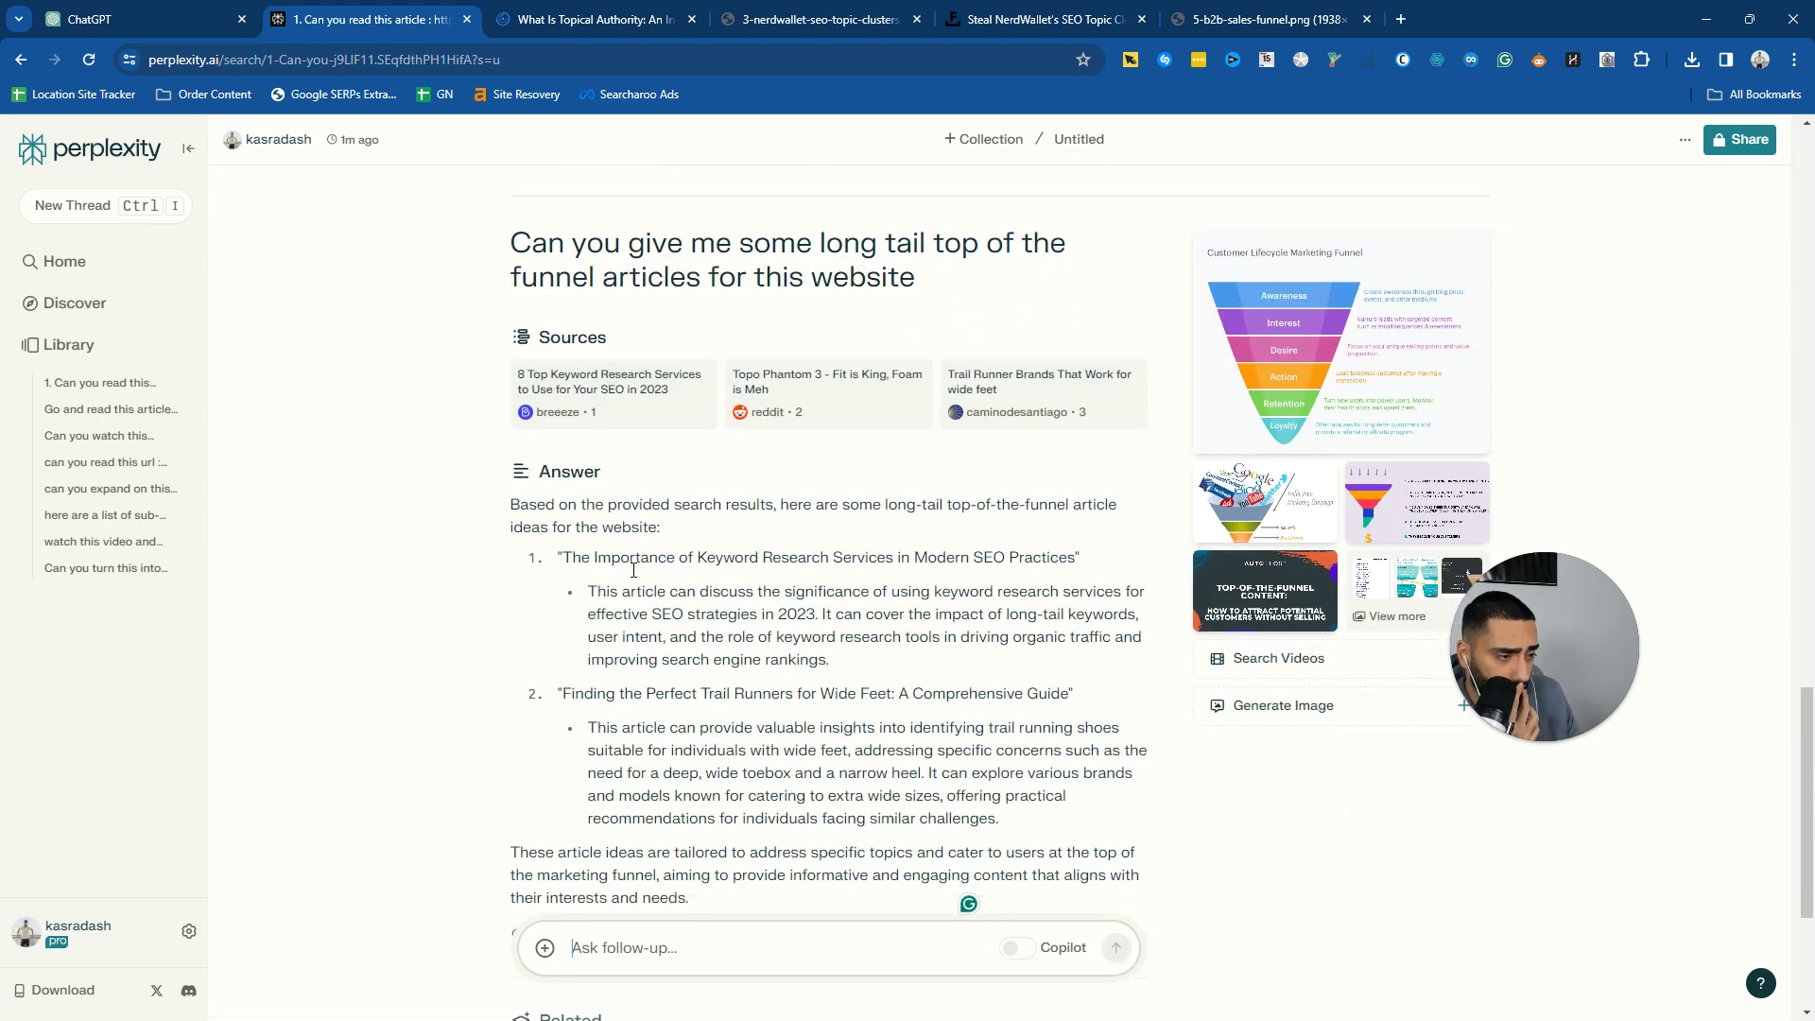
Step: Select the earlier long-tail top-of-funnel article question in the thread
scroll(609, 568, "down", 4)
scroll(624, 577, "up", 5)
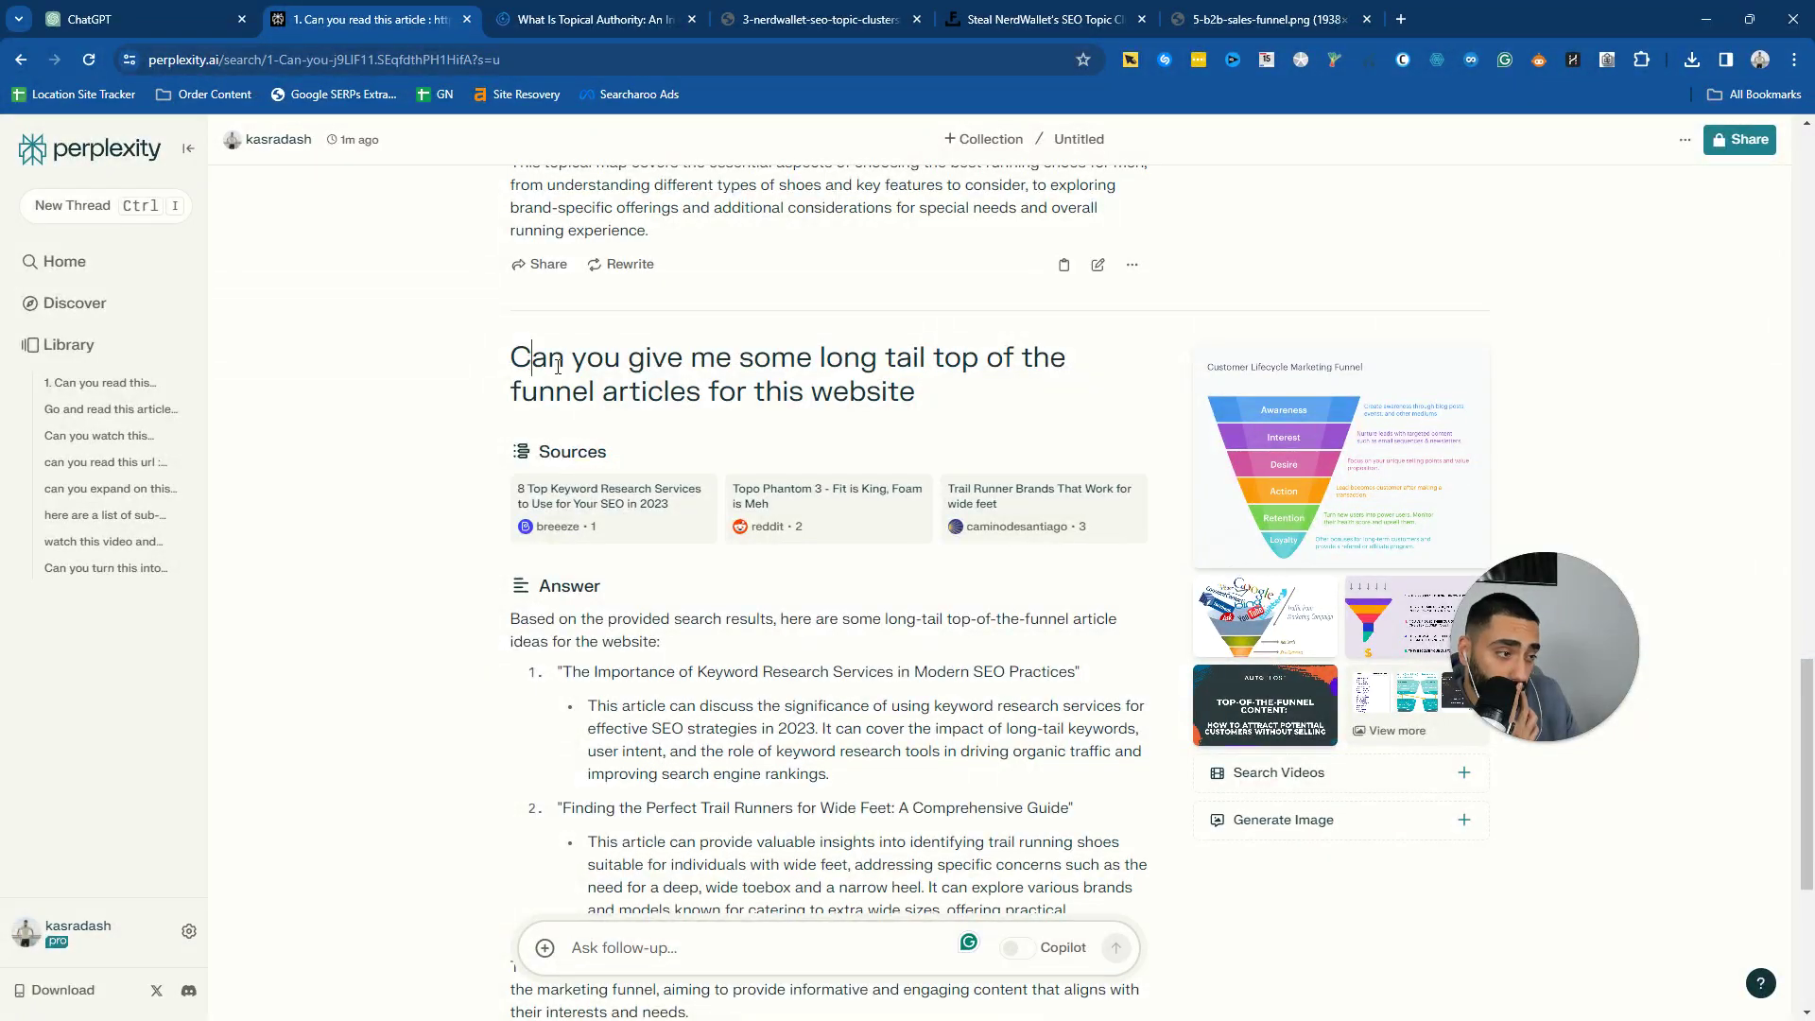
left_click_drag(557, 367, 915, 391)
scroll(661, 472, "up", 4)
scroll(643, 529, "up", 1)
scroll(618, 565, "up", 2)
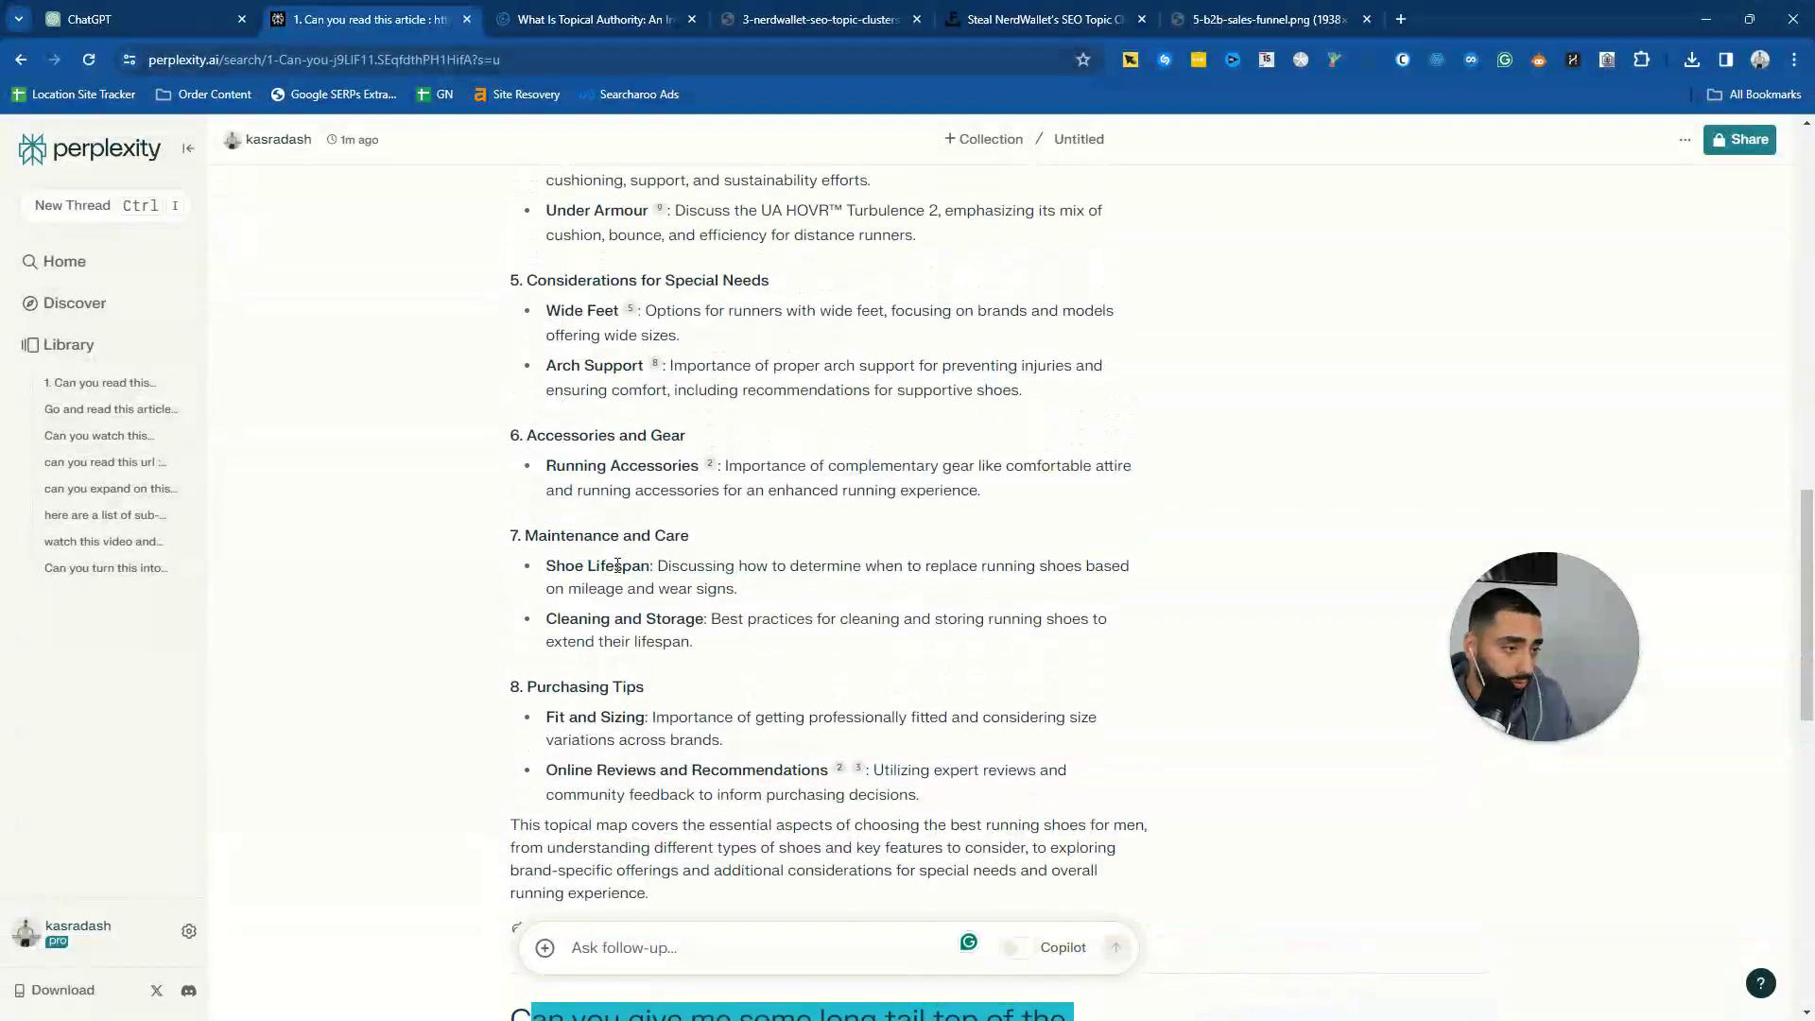
scroll(617, 565, "up", 5)
scroll(620, 567, "up", 3)
scroll(624, 581, "down", 11)
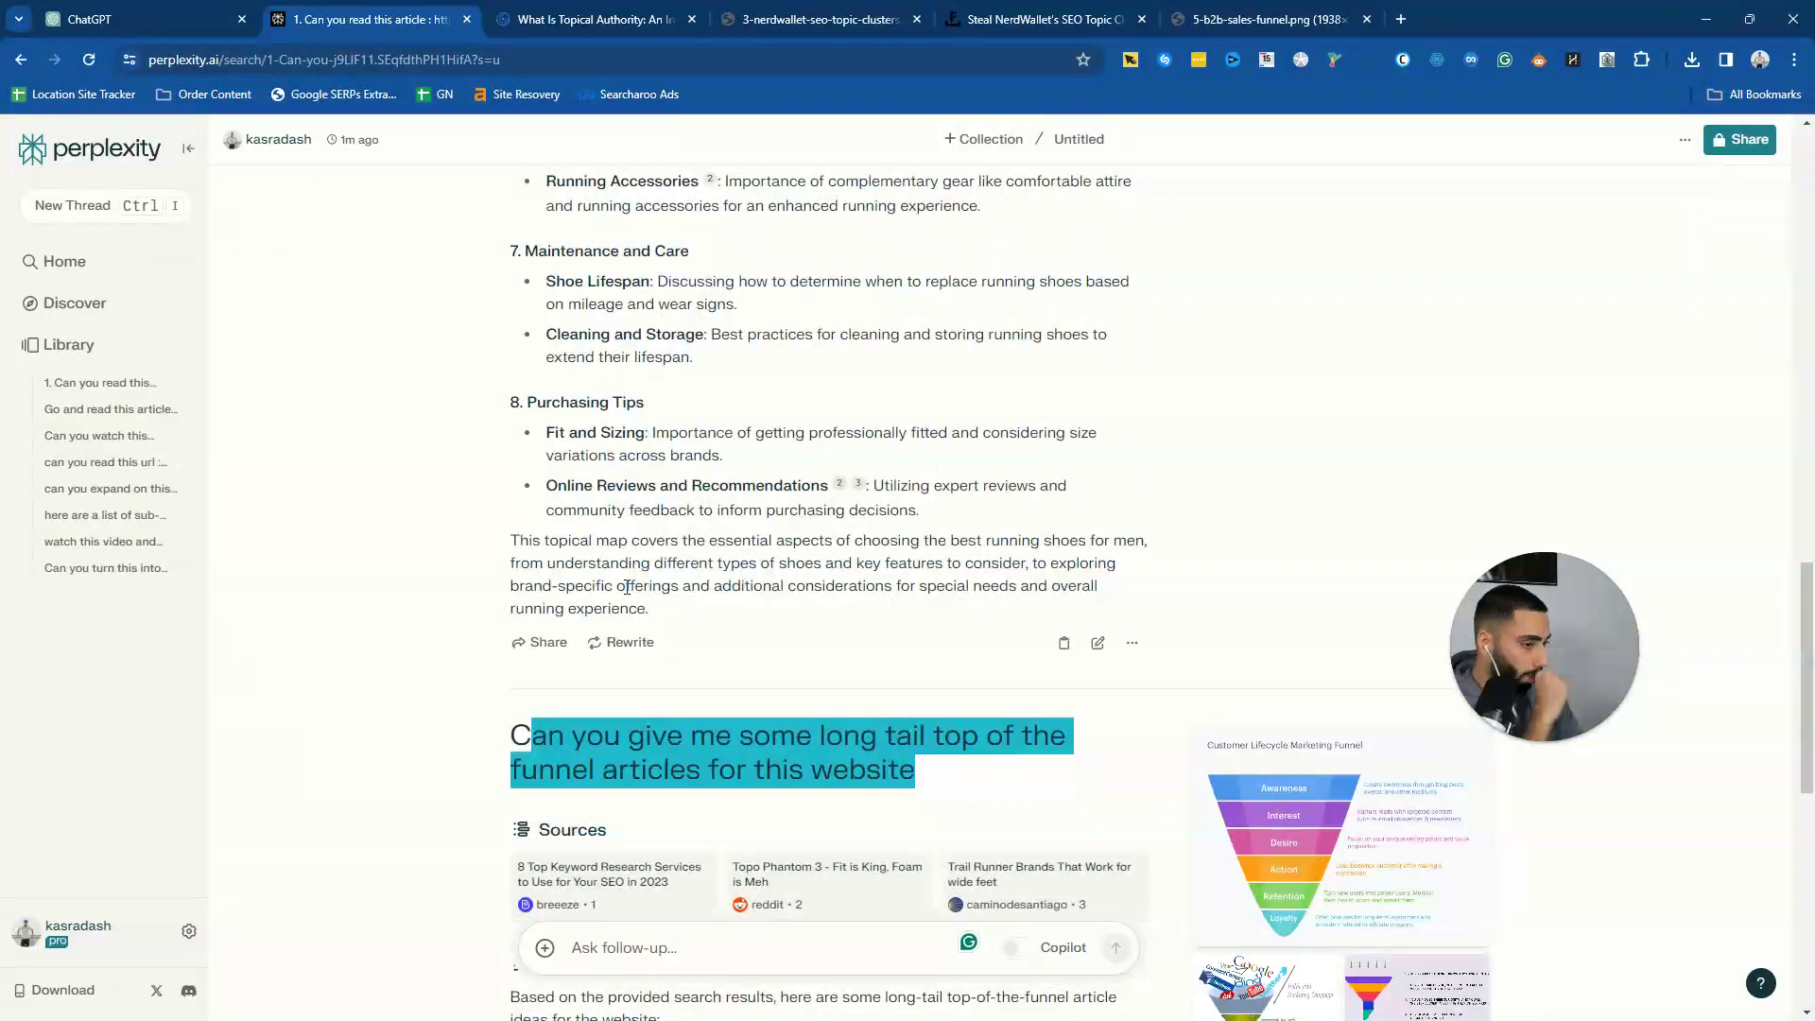
left_click_drag(509, 735, 916, 771)
key("ctrl+c")
Step: Resubmit that question as a follow-up specifying it is for my running shoe website
left_click(686, 948)
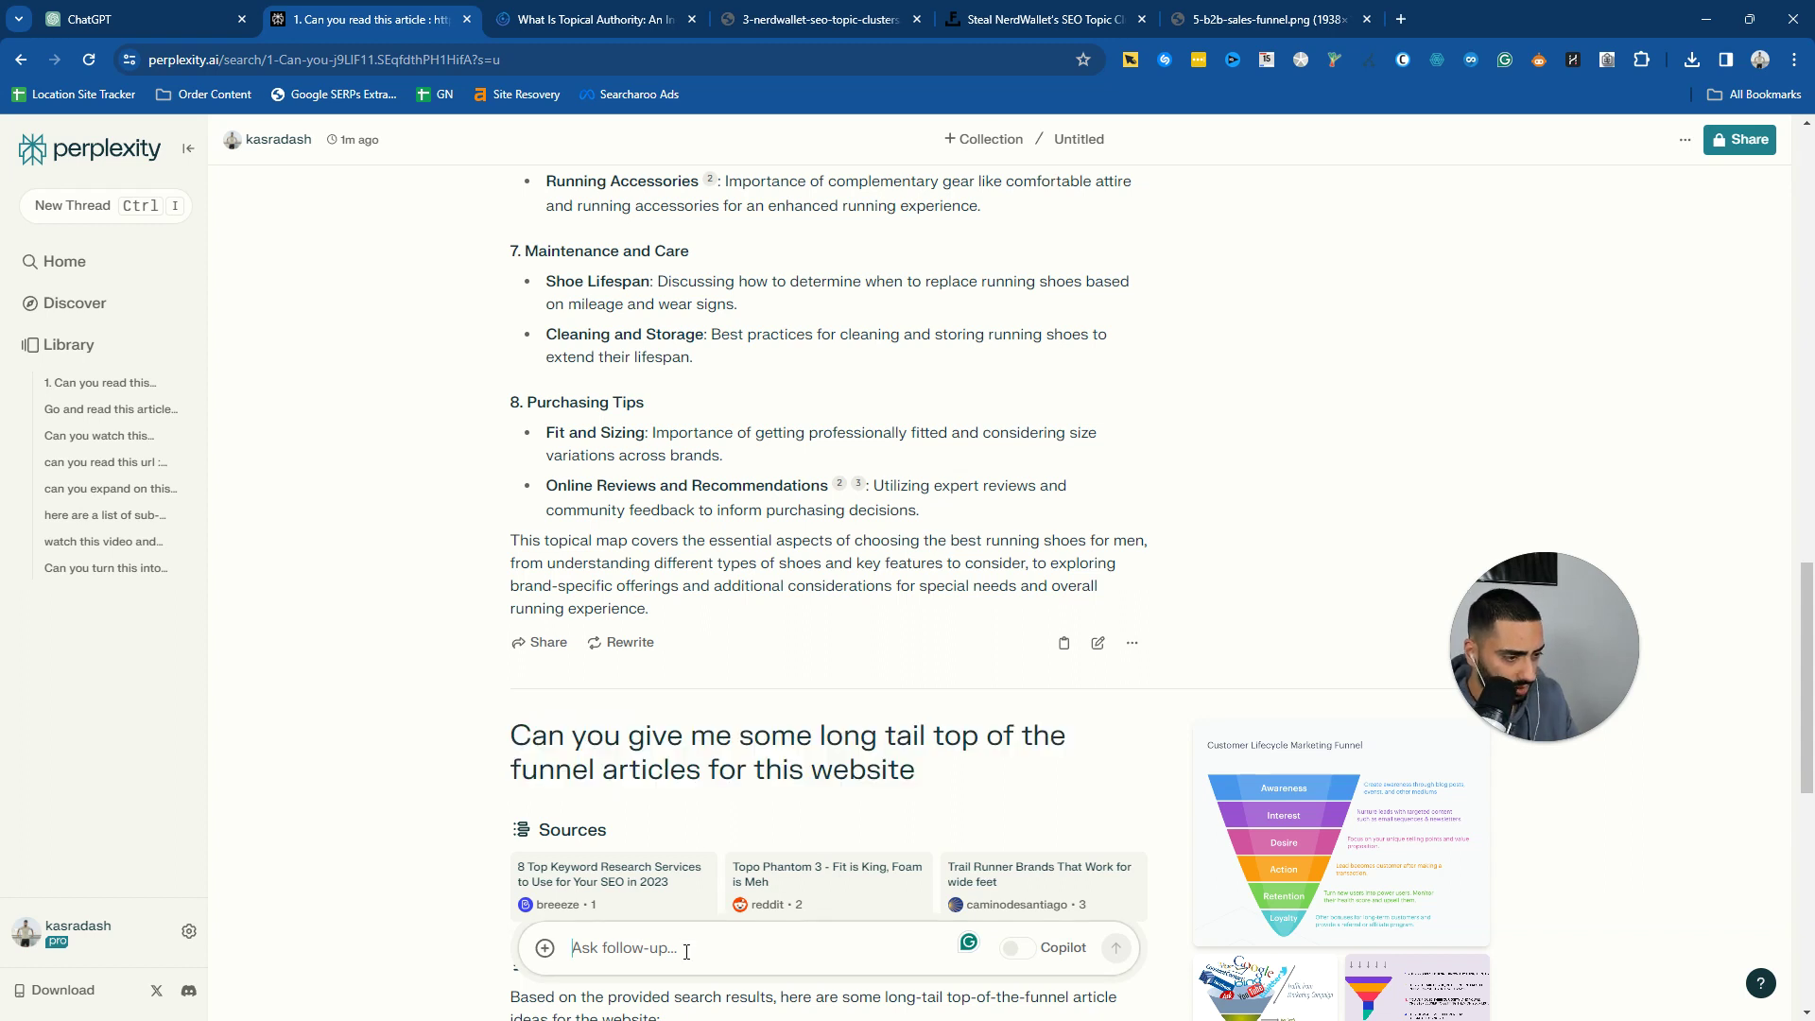
key("ctrl+v")
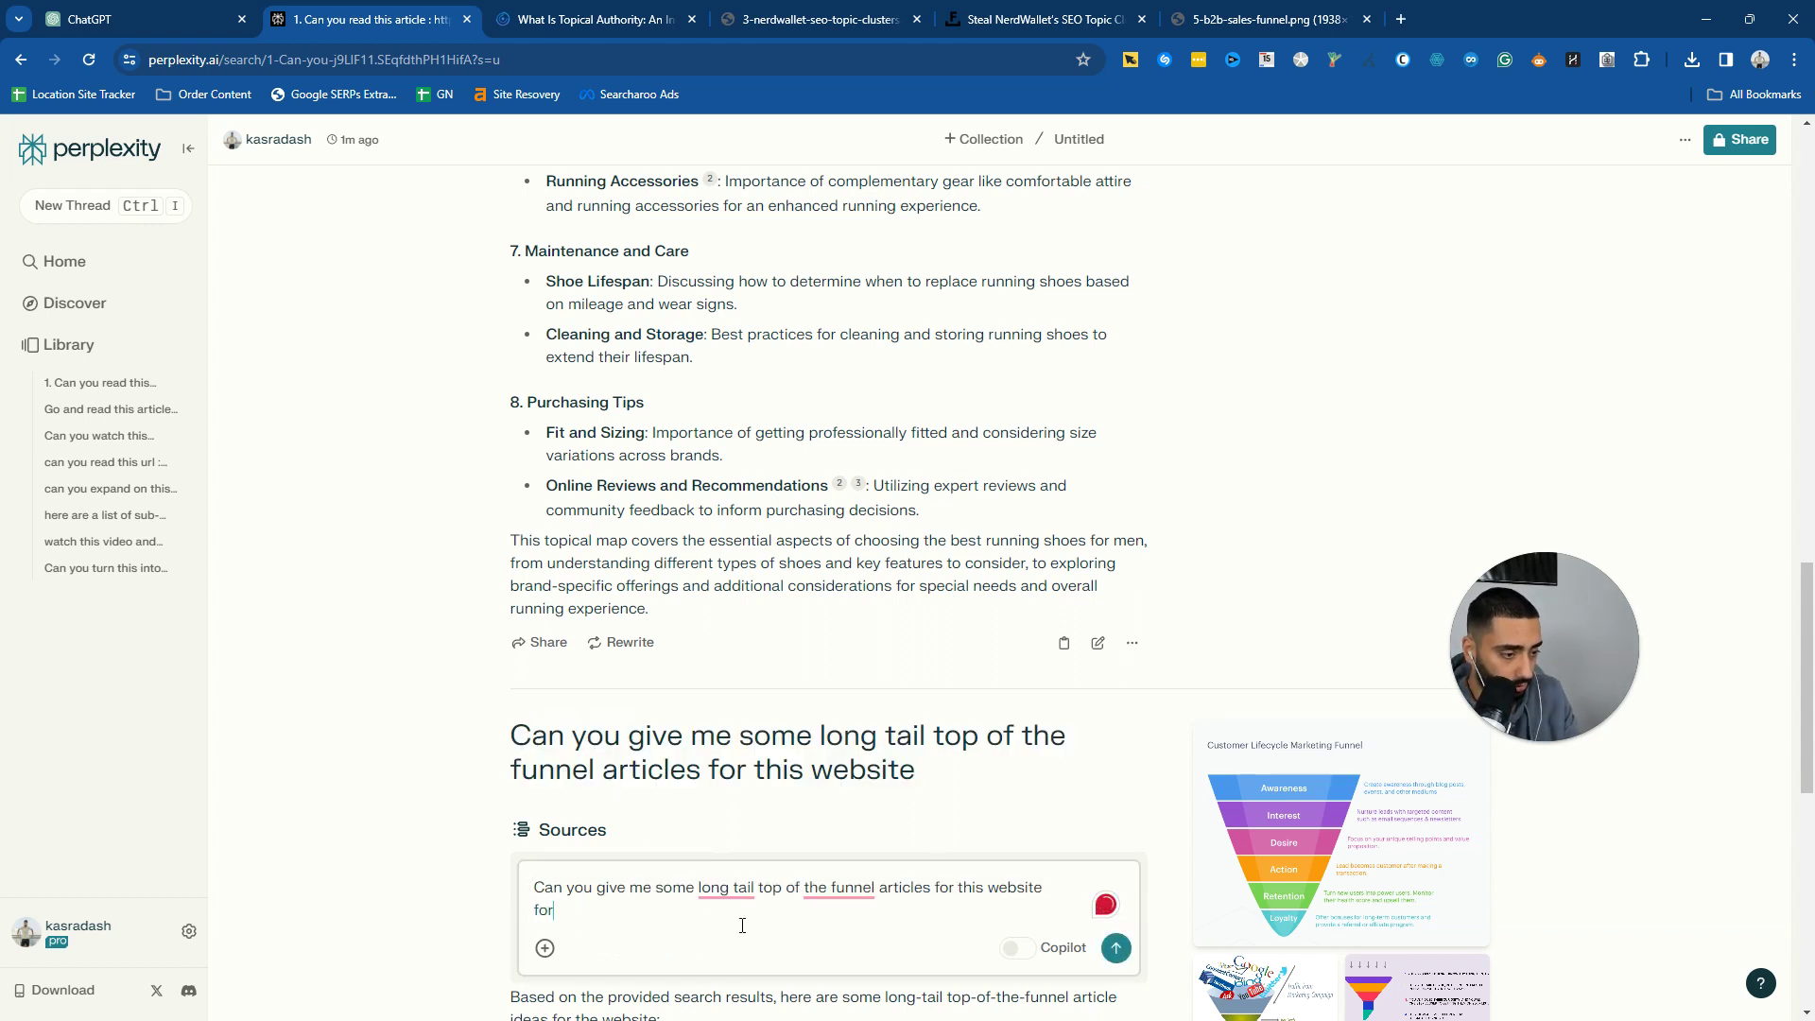
type(" my running sh")
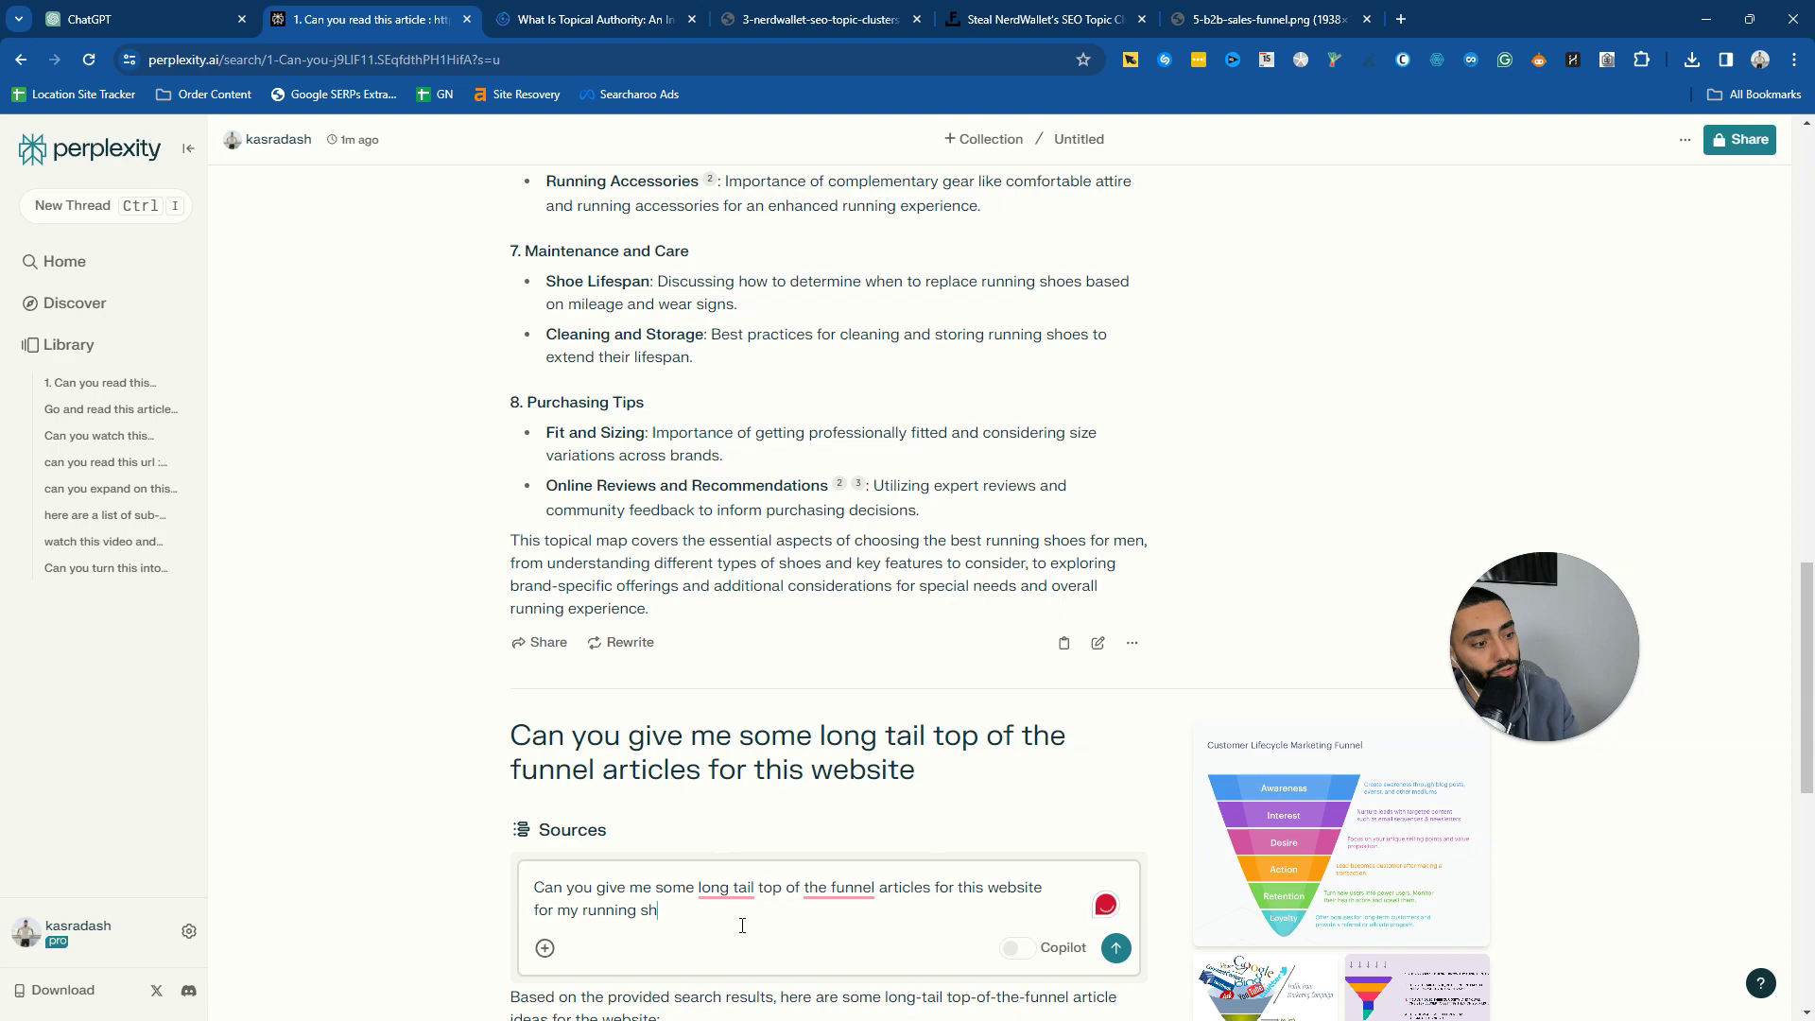
type("ow ")
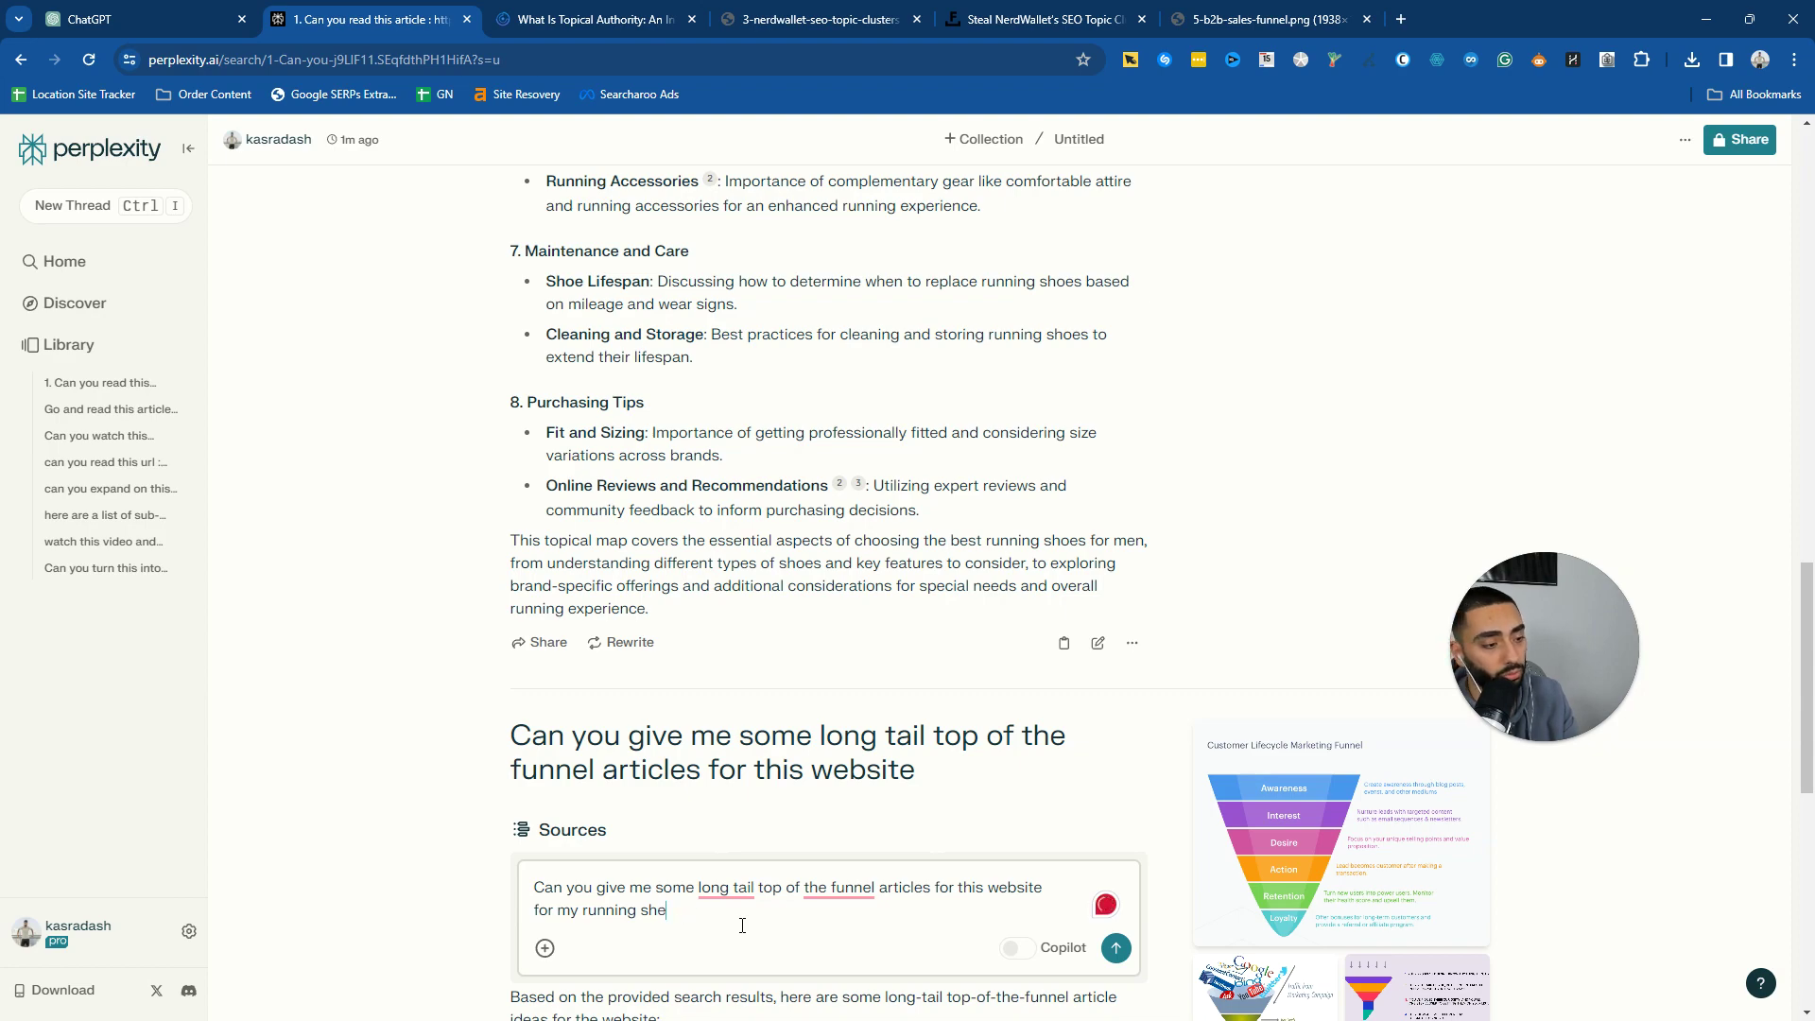
type("site")
key("Return")
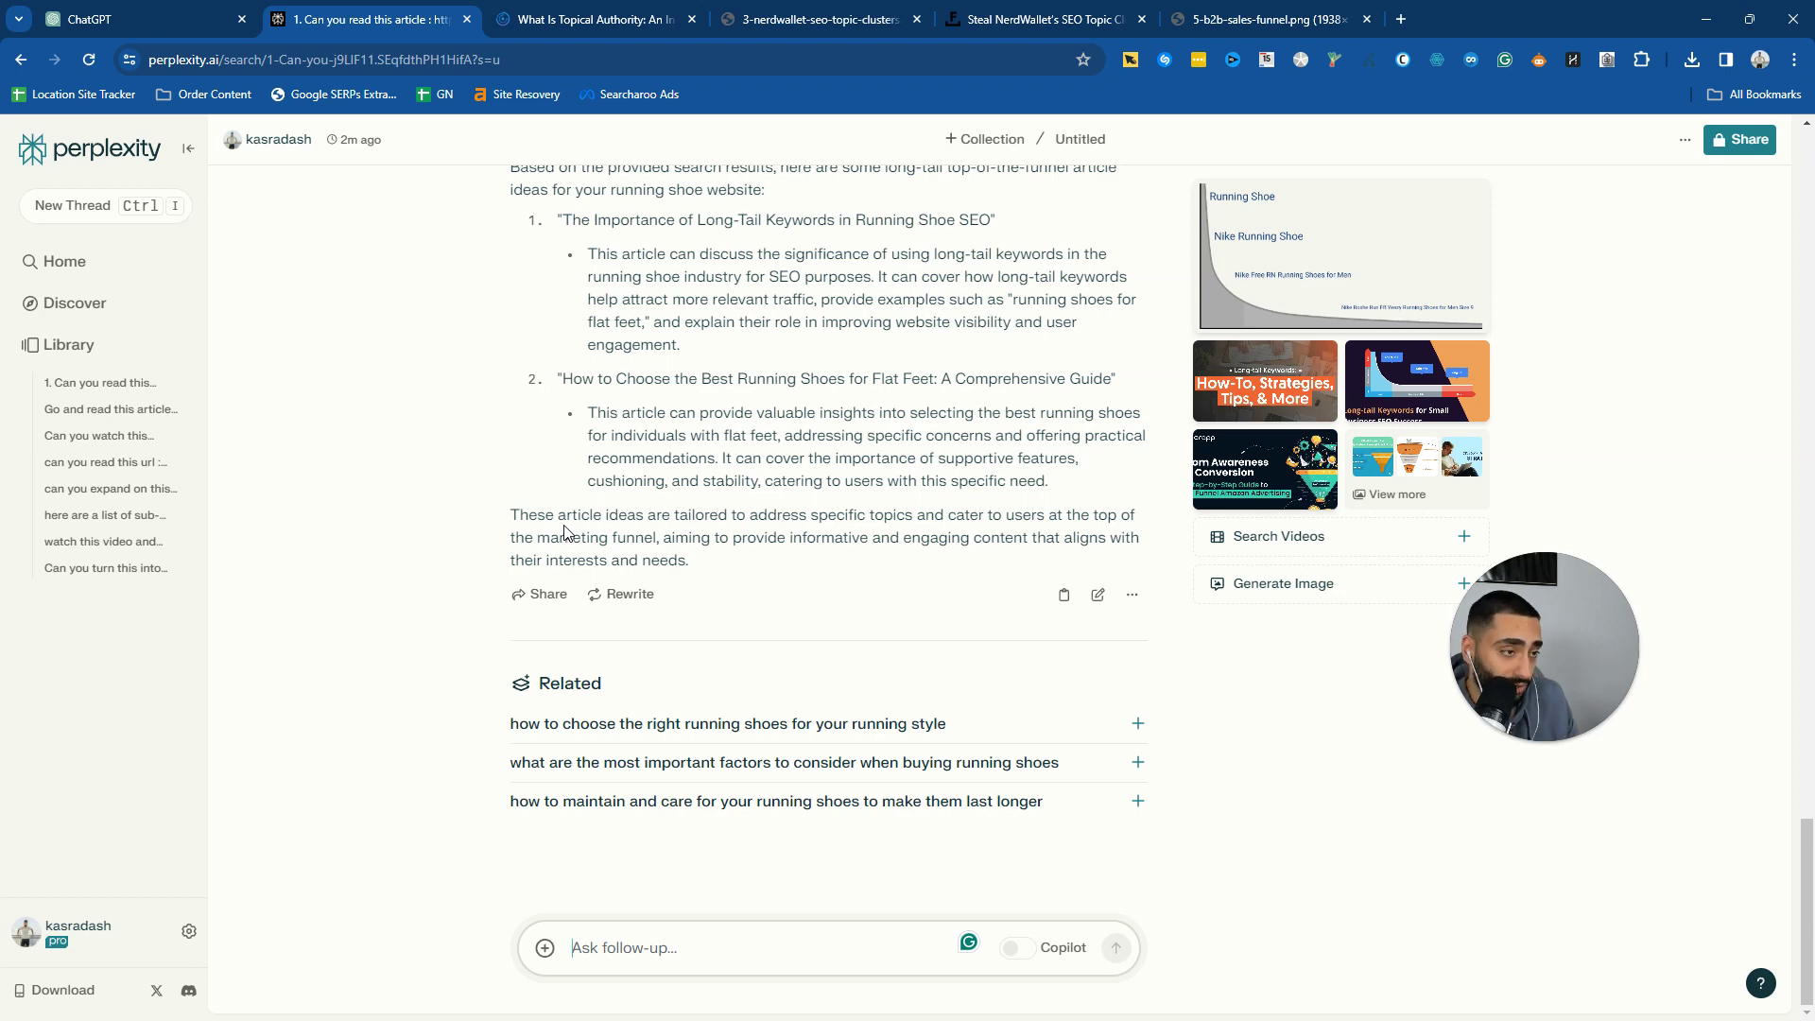
scroll(564, 532, "up", 4)
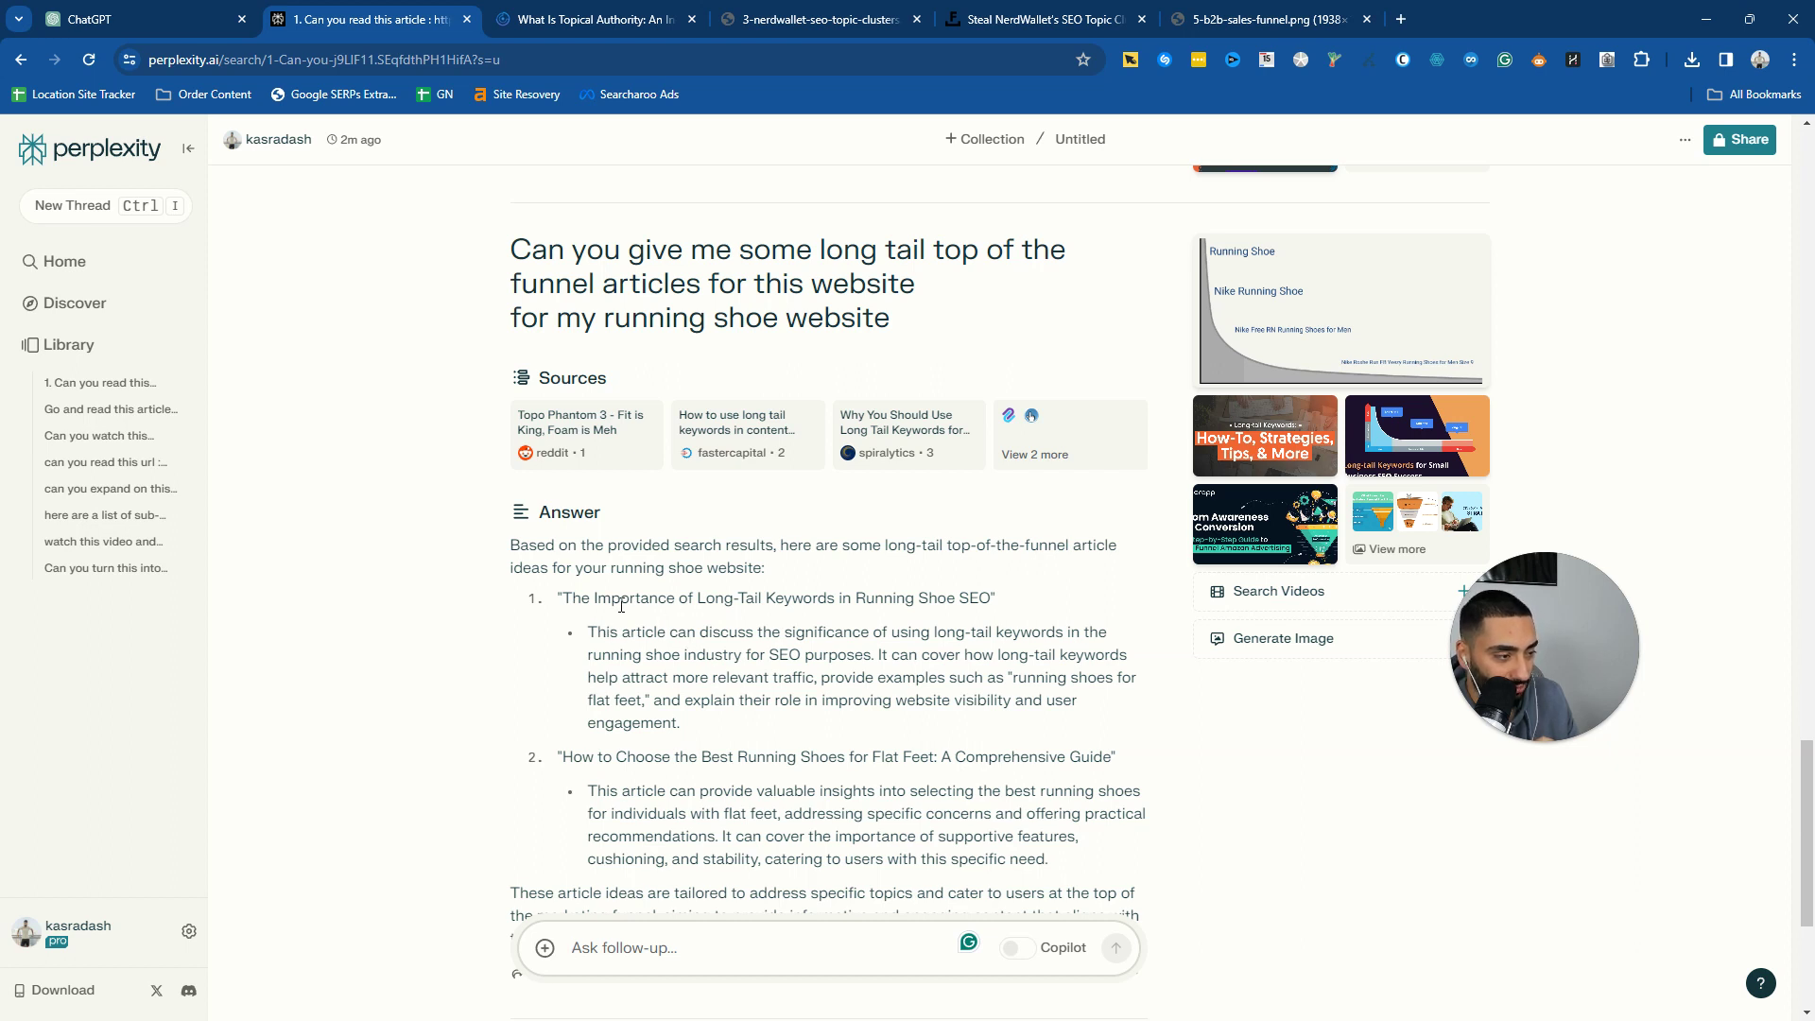
scroll(621, 605, "up", 6)
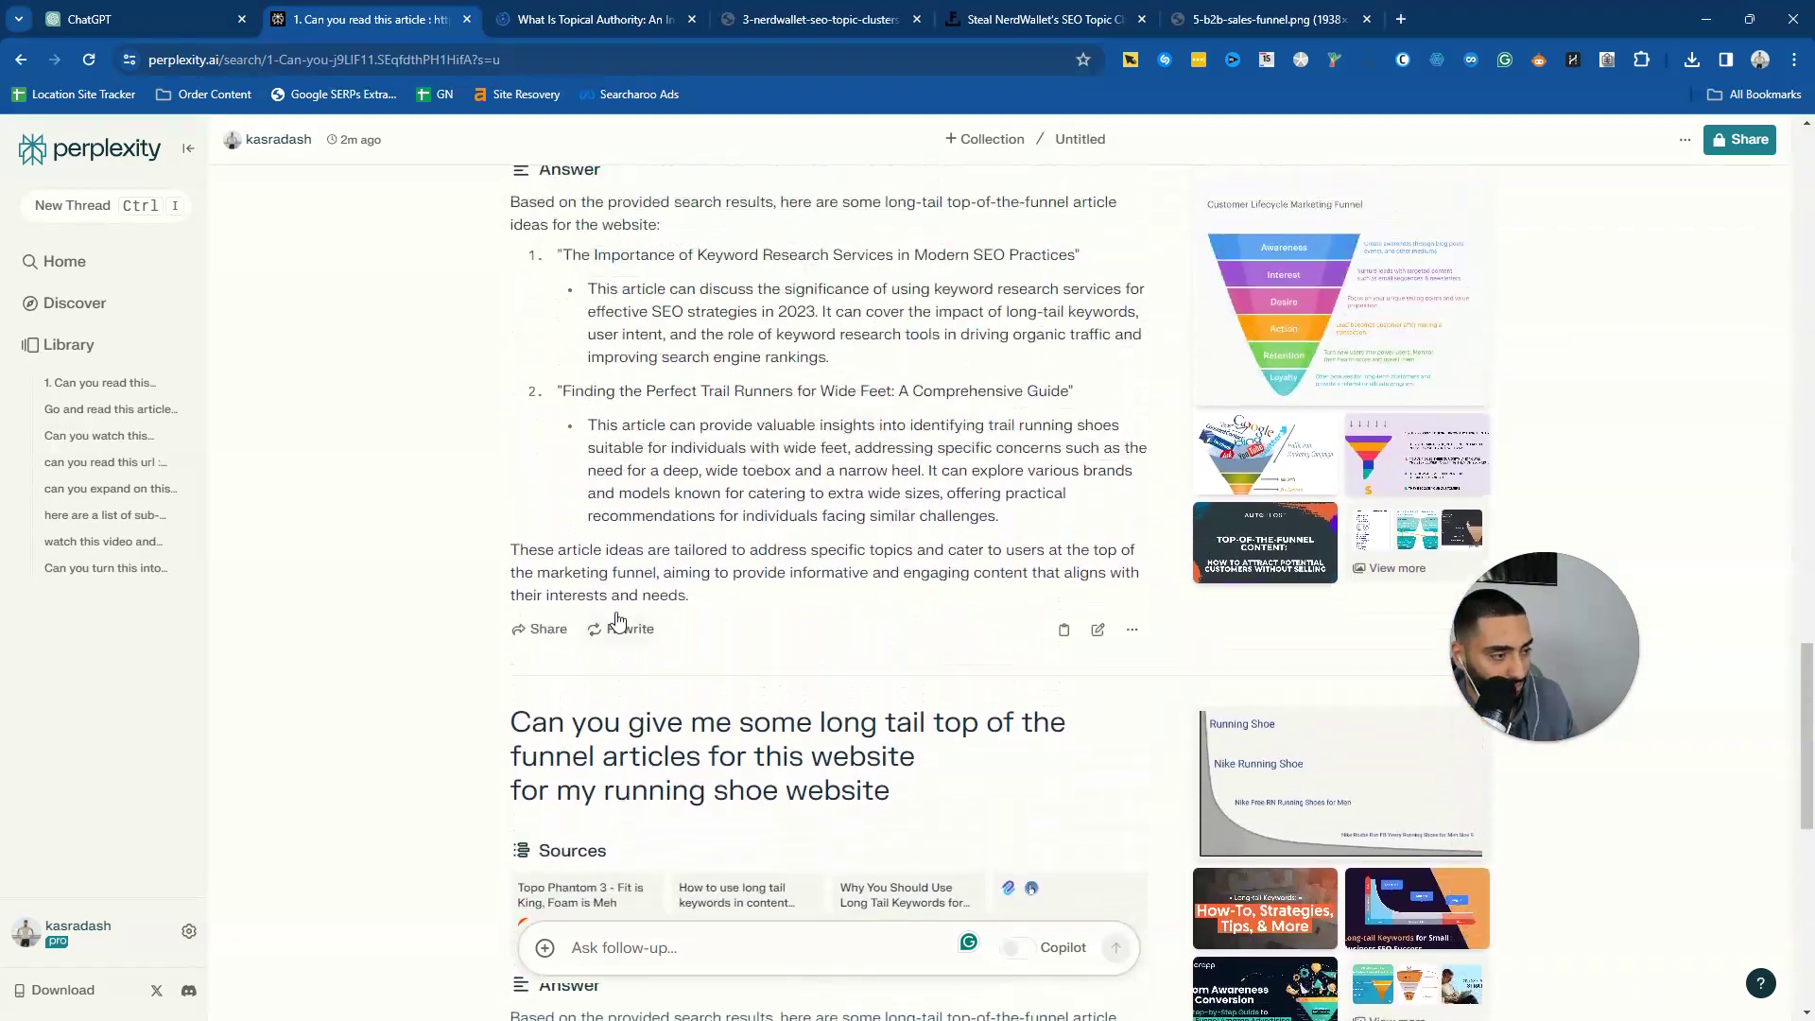
scroll(617, 613, "up", 5)
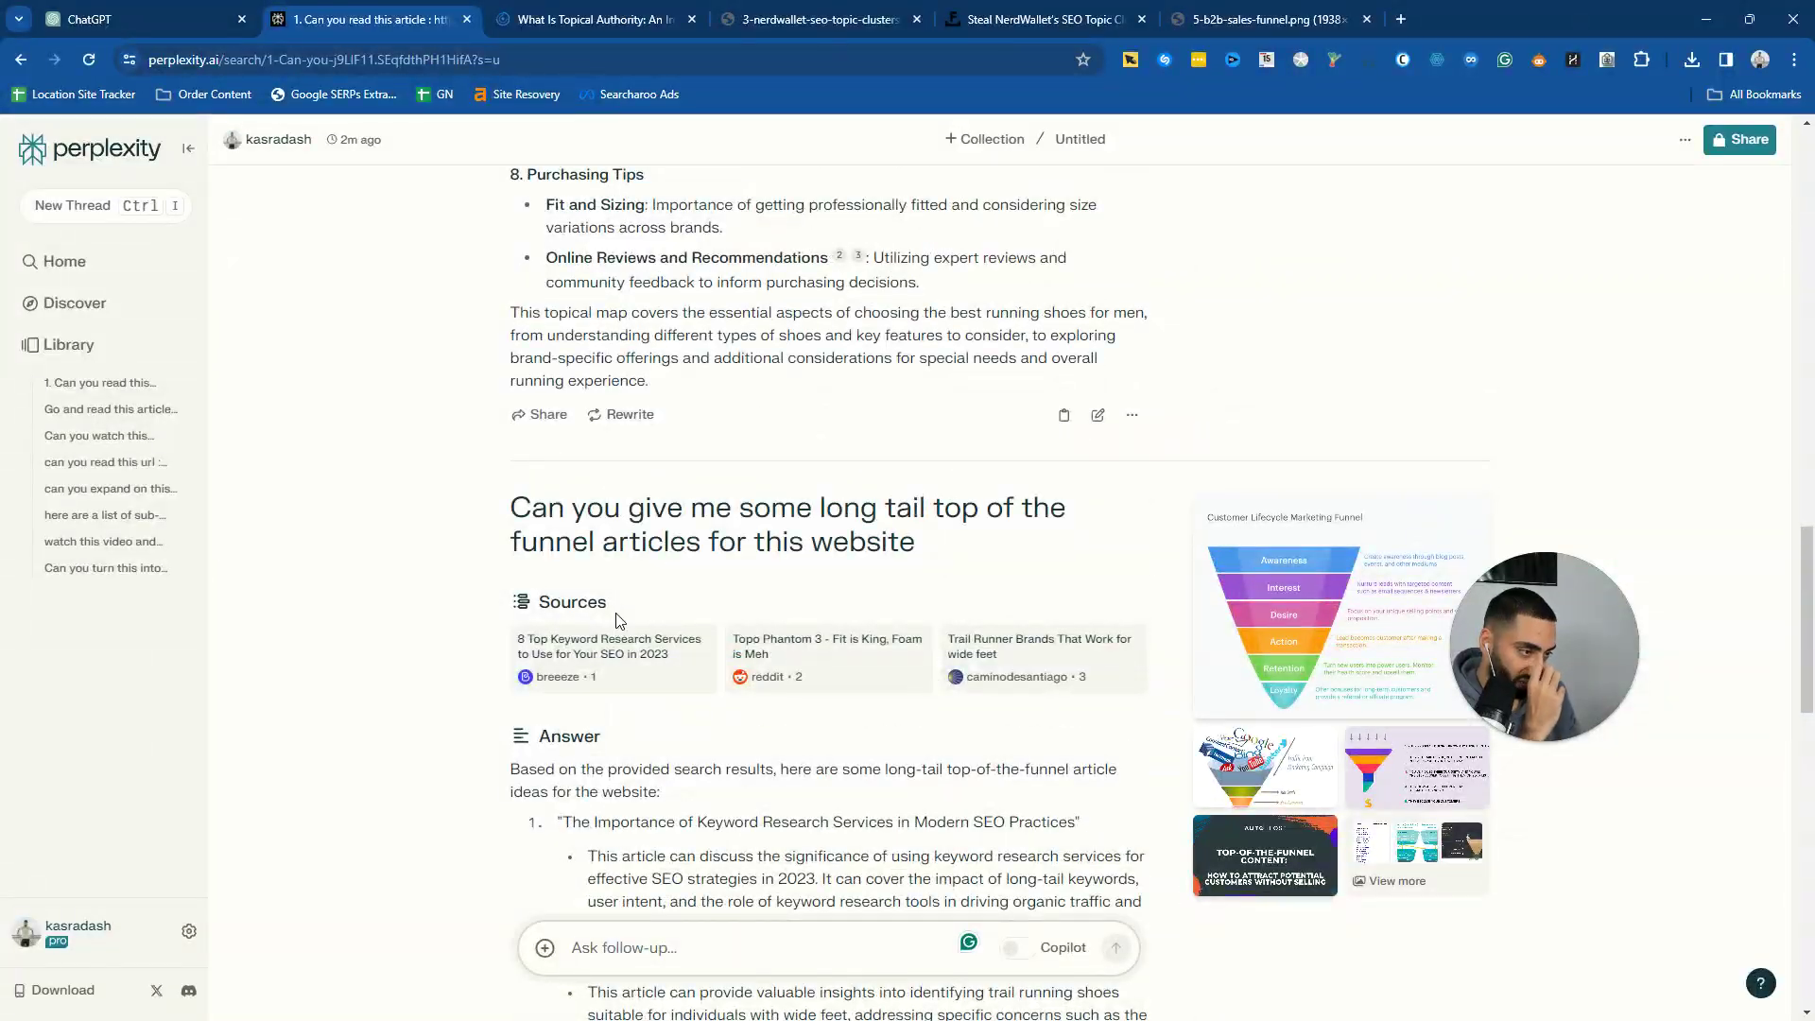
scroll(617, 613, "up", 3)
scroll(619, 614, "down", 6)
scroll(586, 454, "down", 8)
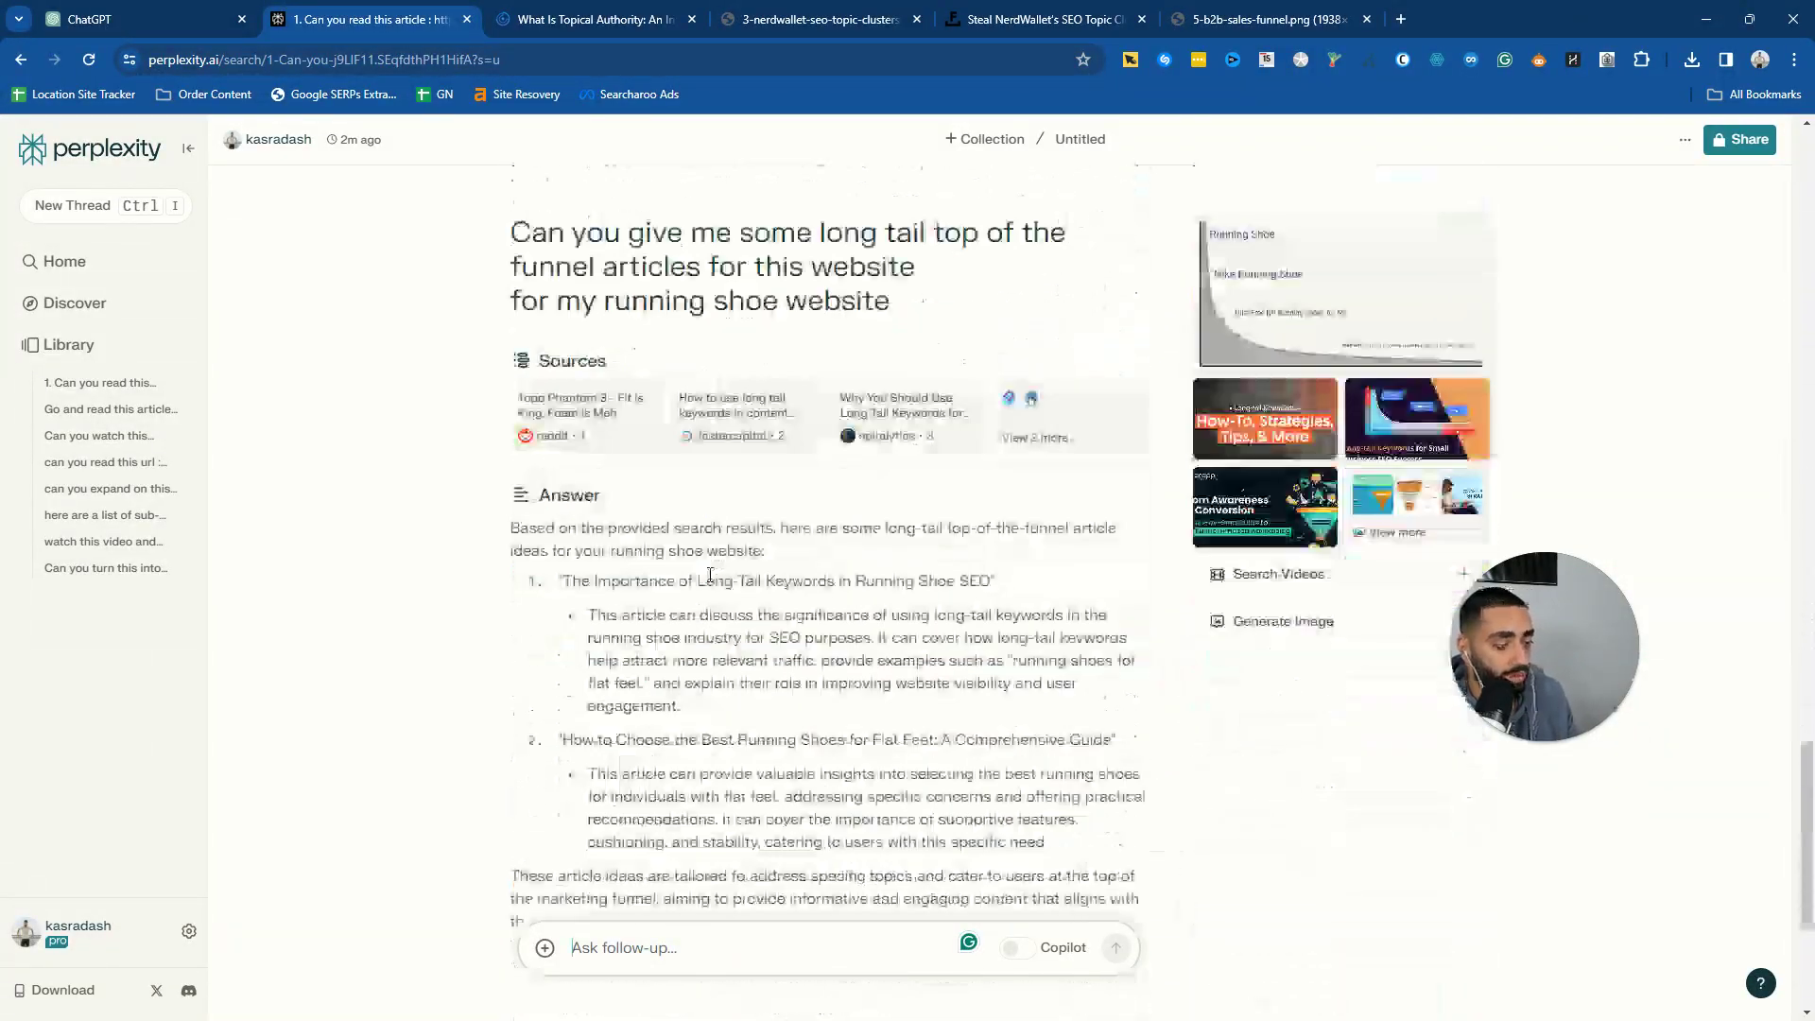
scroll(556, 283, "down", 1)
scroll(575, 359, "up", 1)
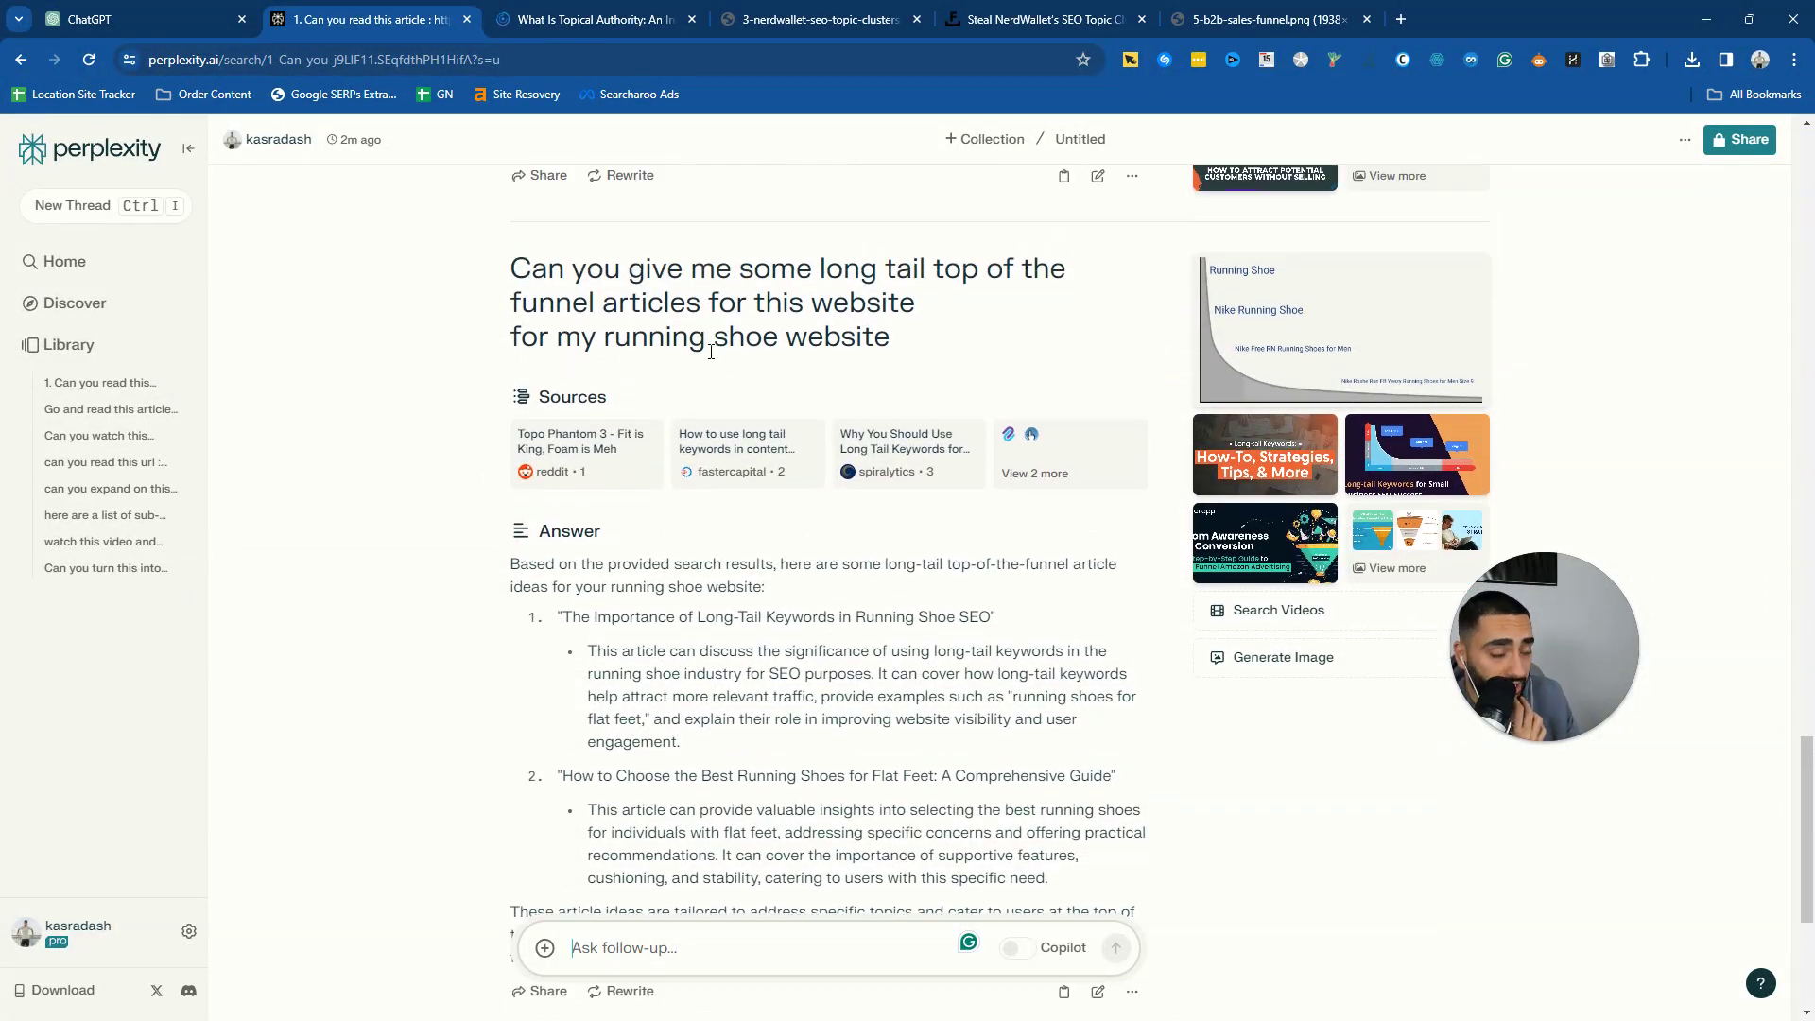
scroll(704, 364, "up", 2)
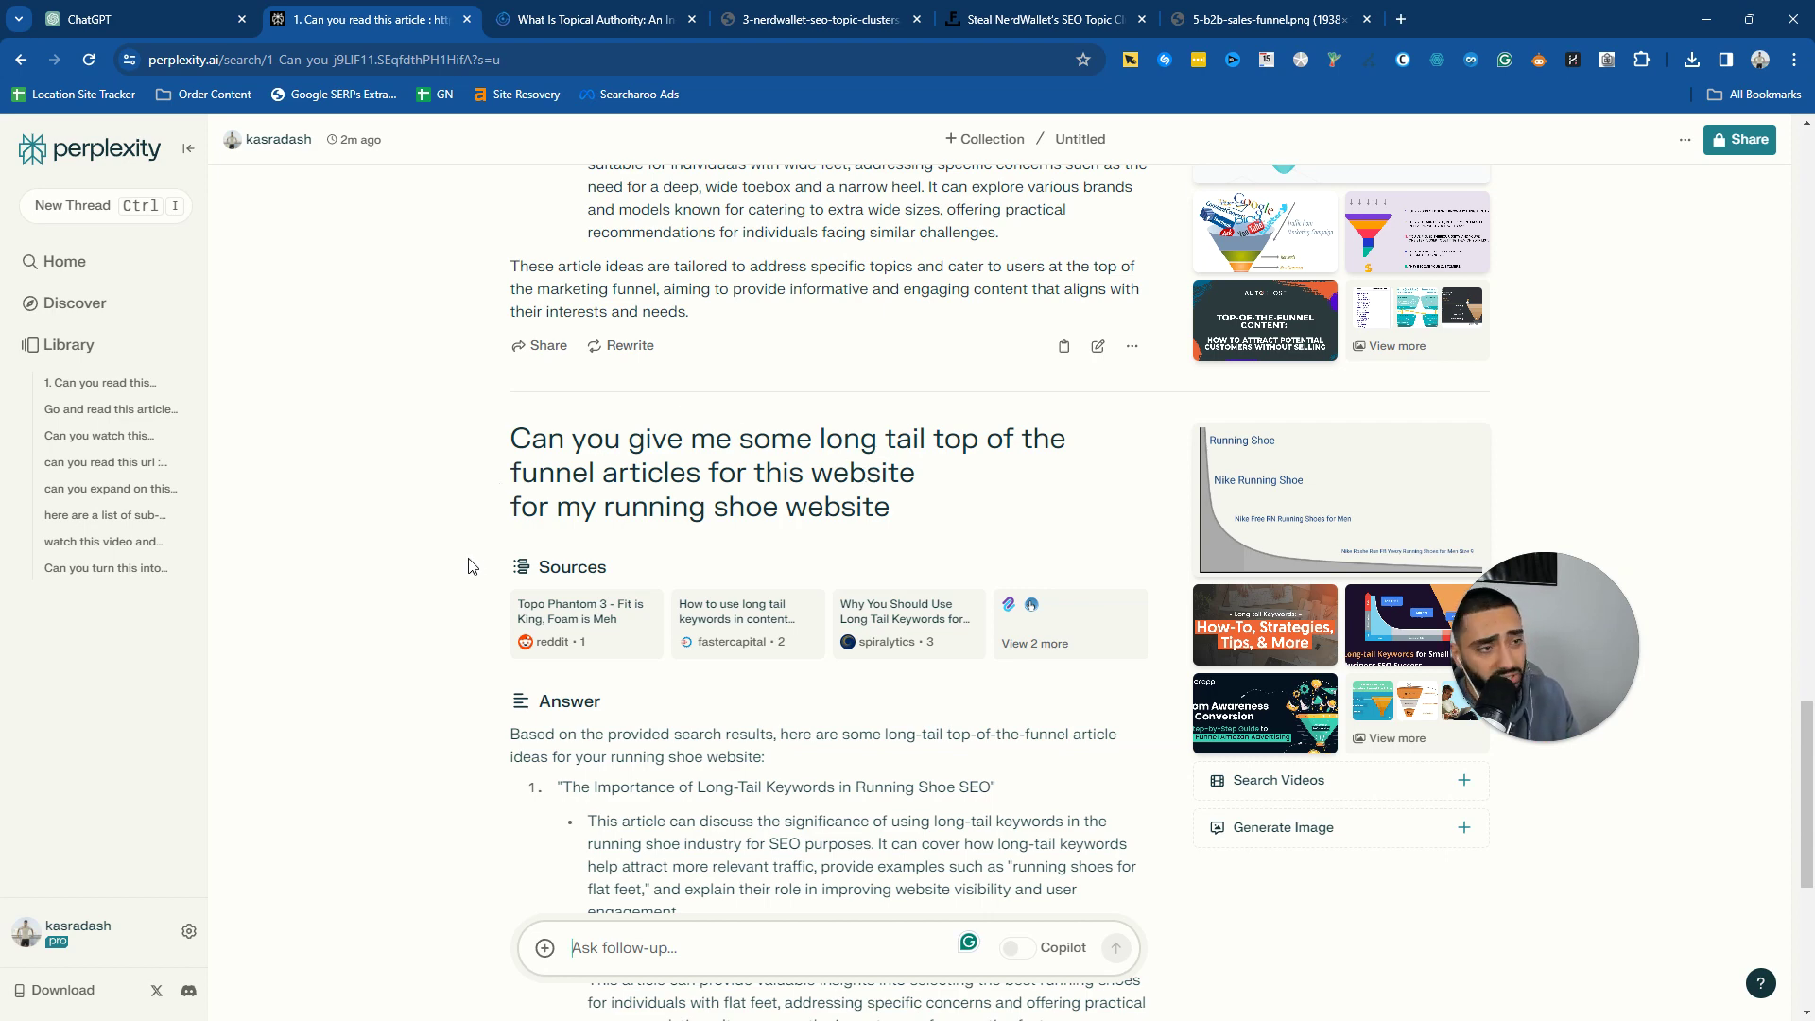
scroll(464, 561, "up", 2)
scroll(463, 561, "up", 5)
scroll(463, 561, "up", 5)
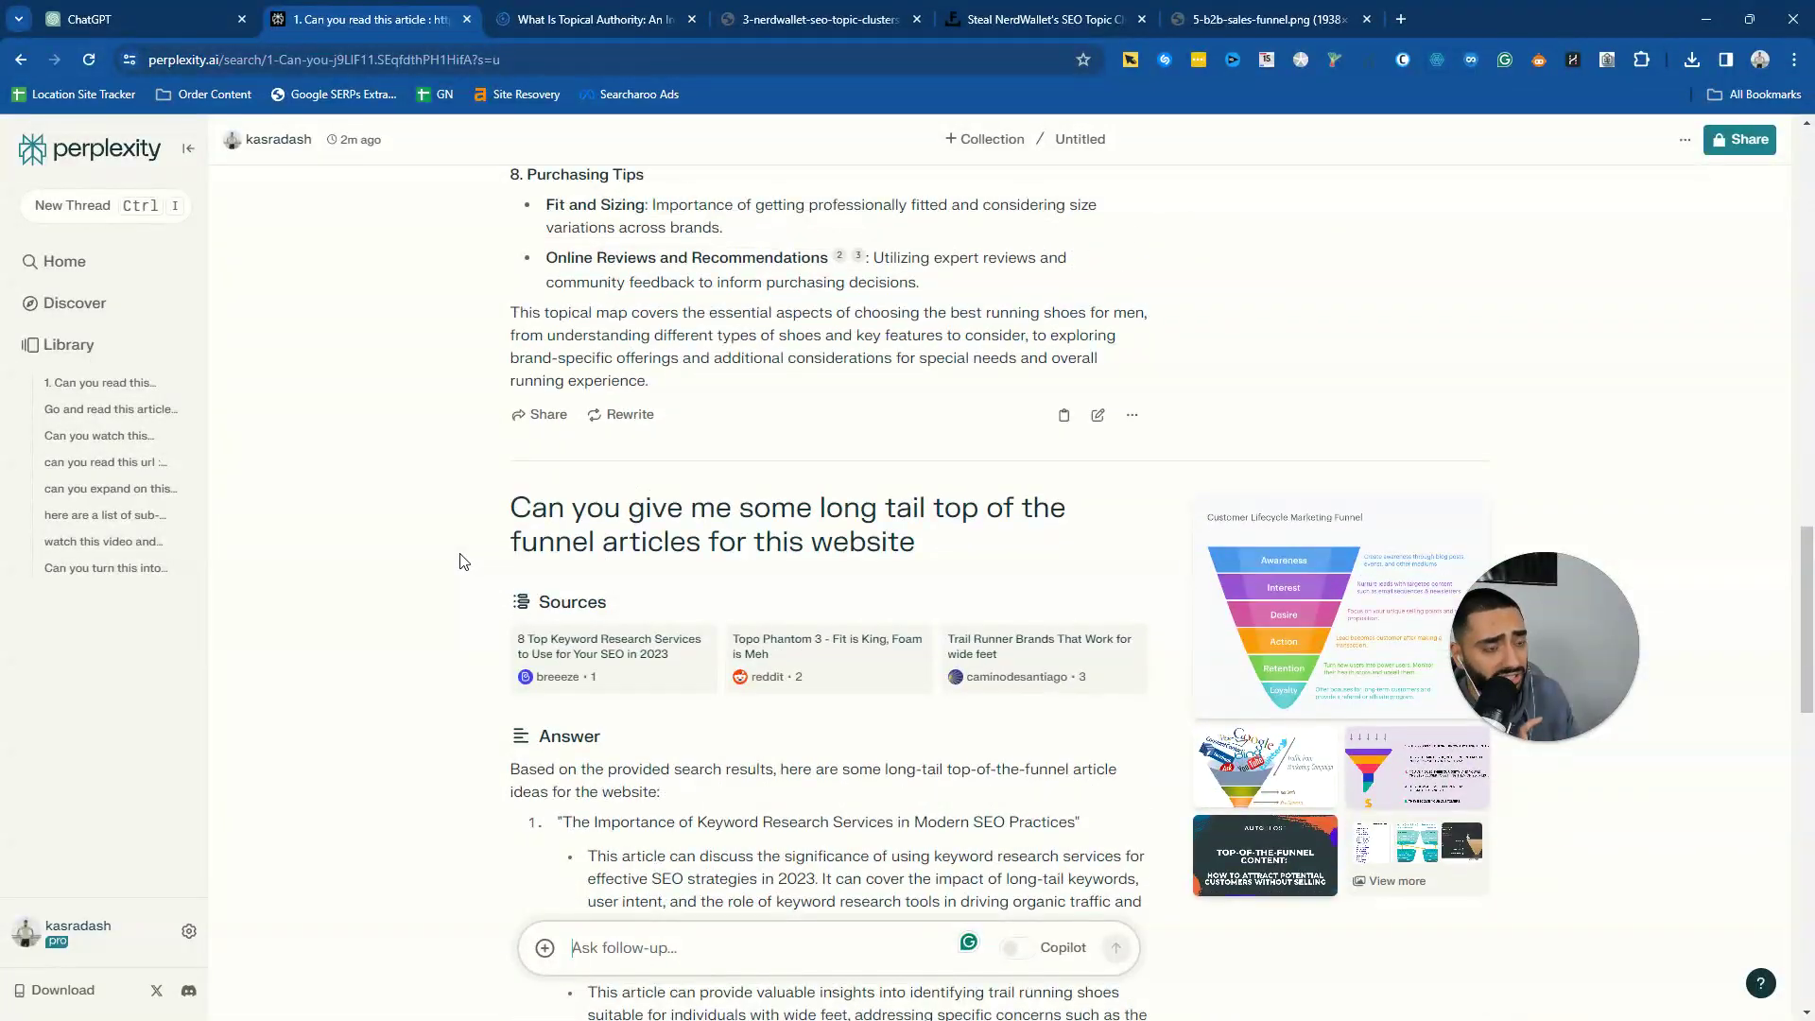
scroll(463, 561, "up", 1)
scroll(463, 562, "up", 3)
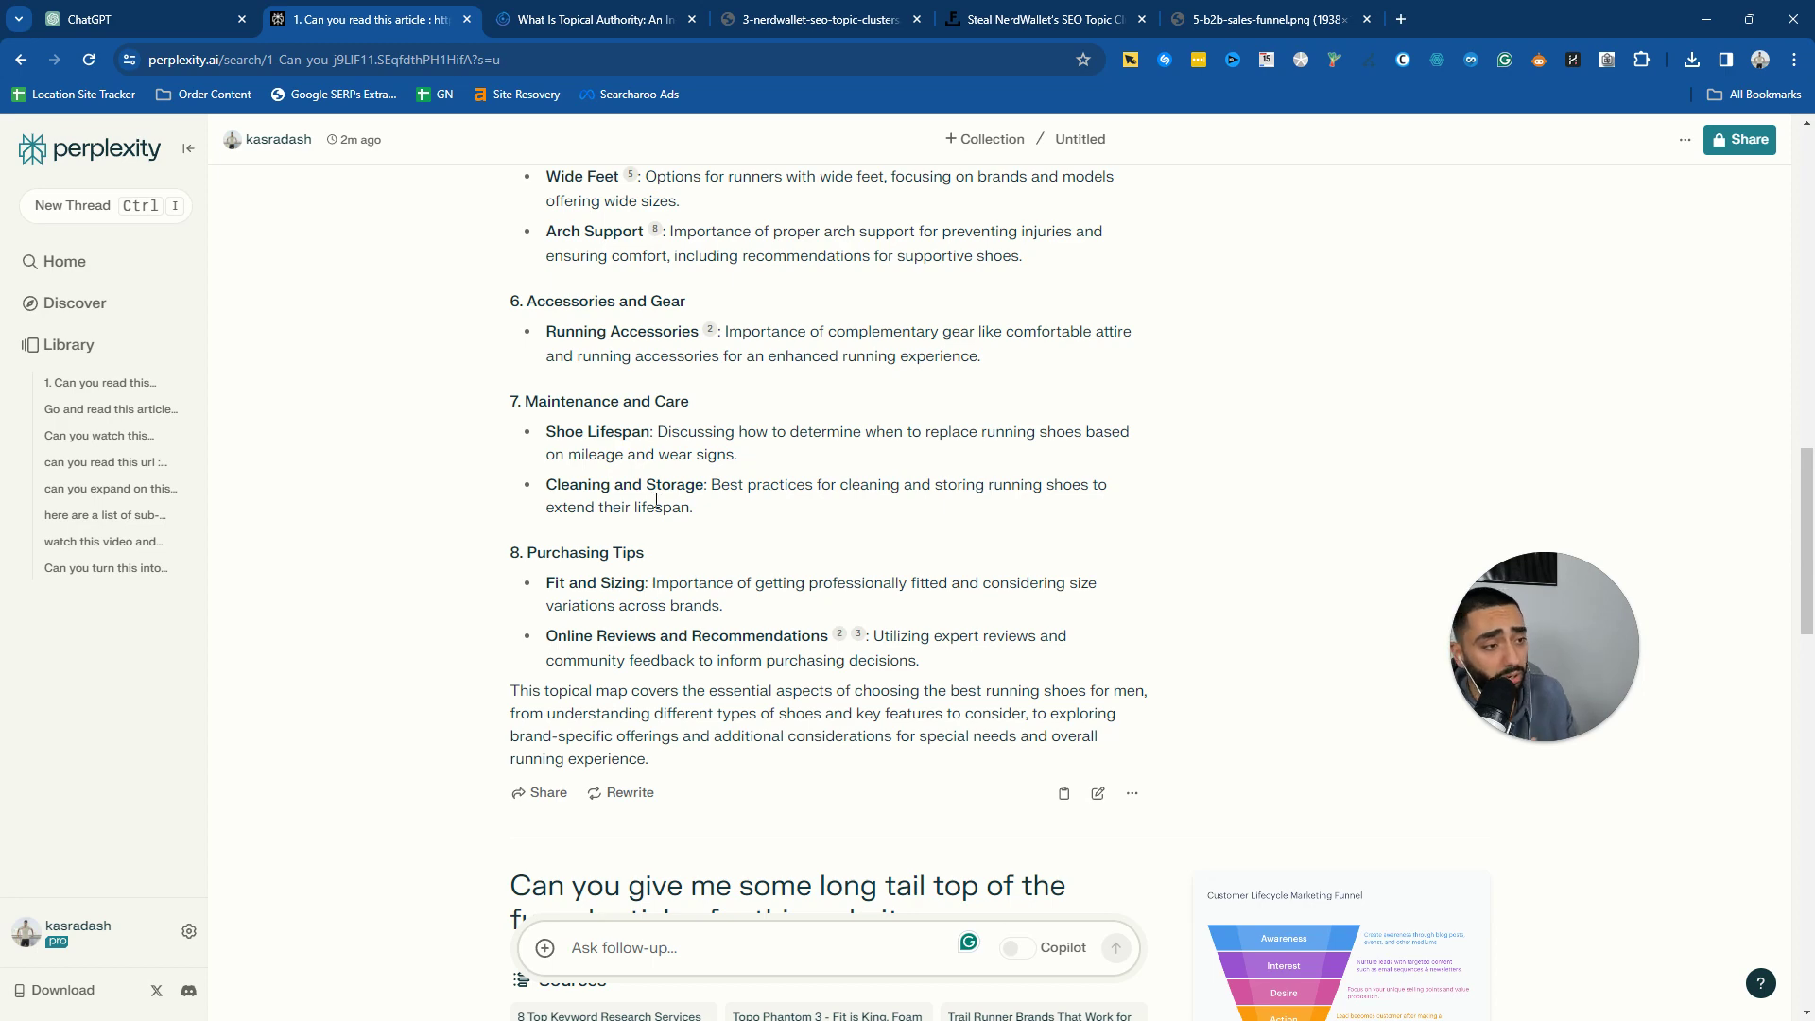
scroll(656, 500, "up", 4)
scroll(565, 523, "up", 1)
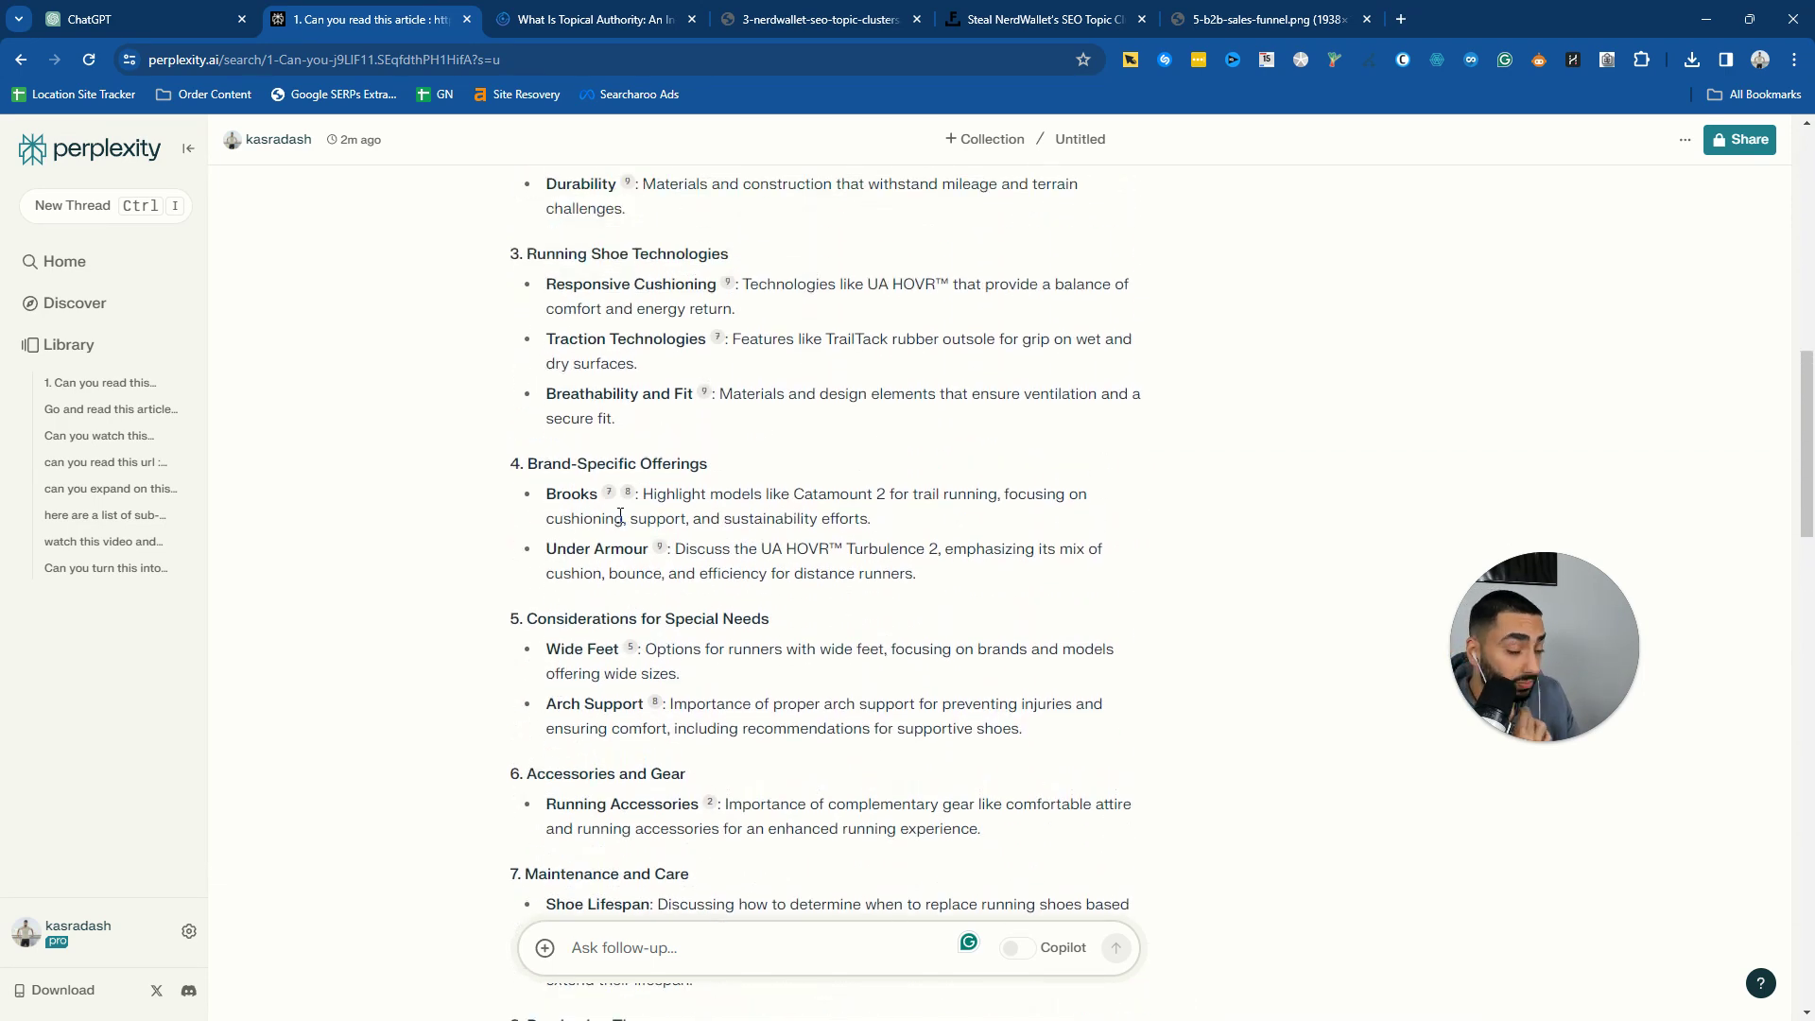
scroll(620, 515, "up", 2)
scroll(621, 520, "up", 2)
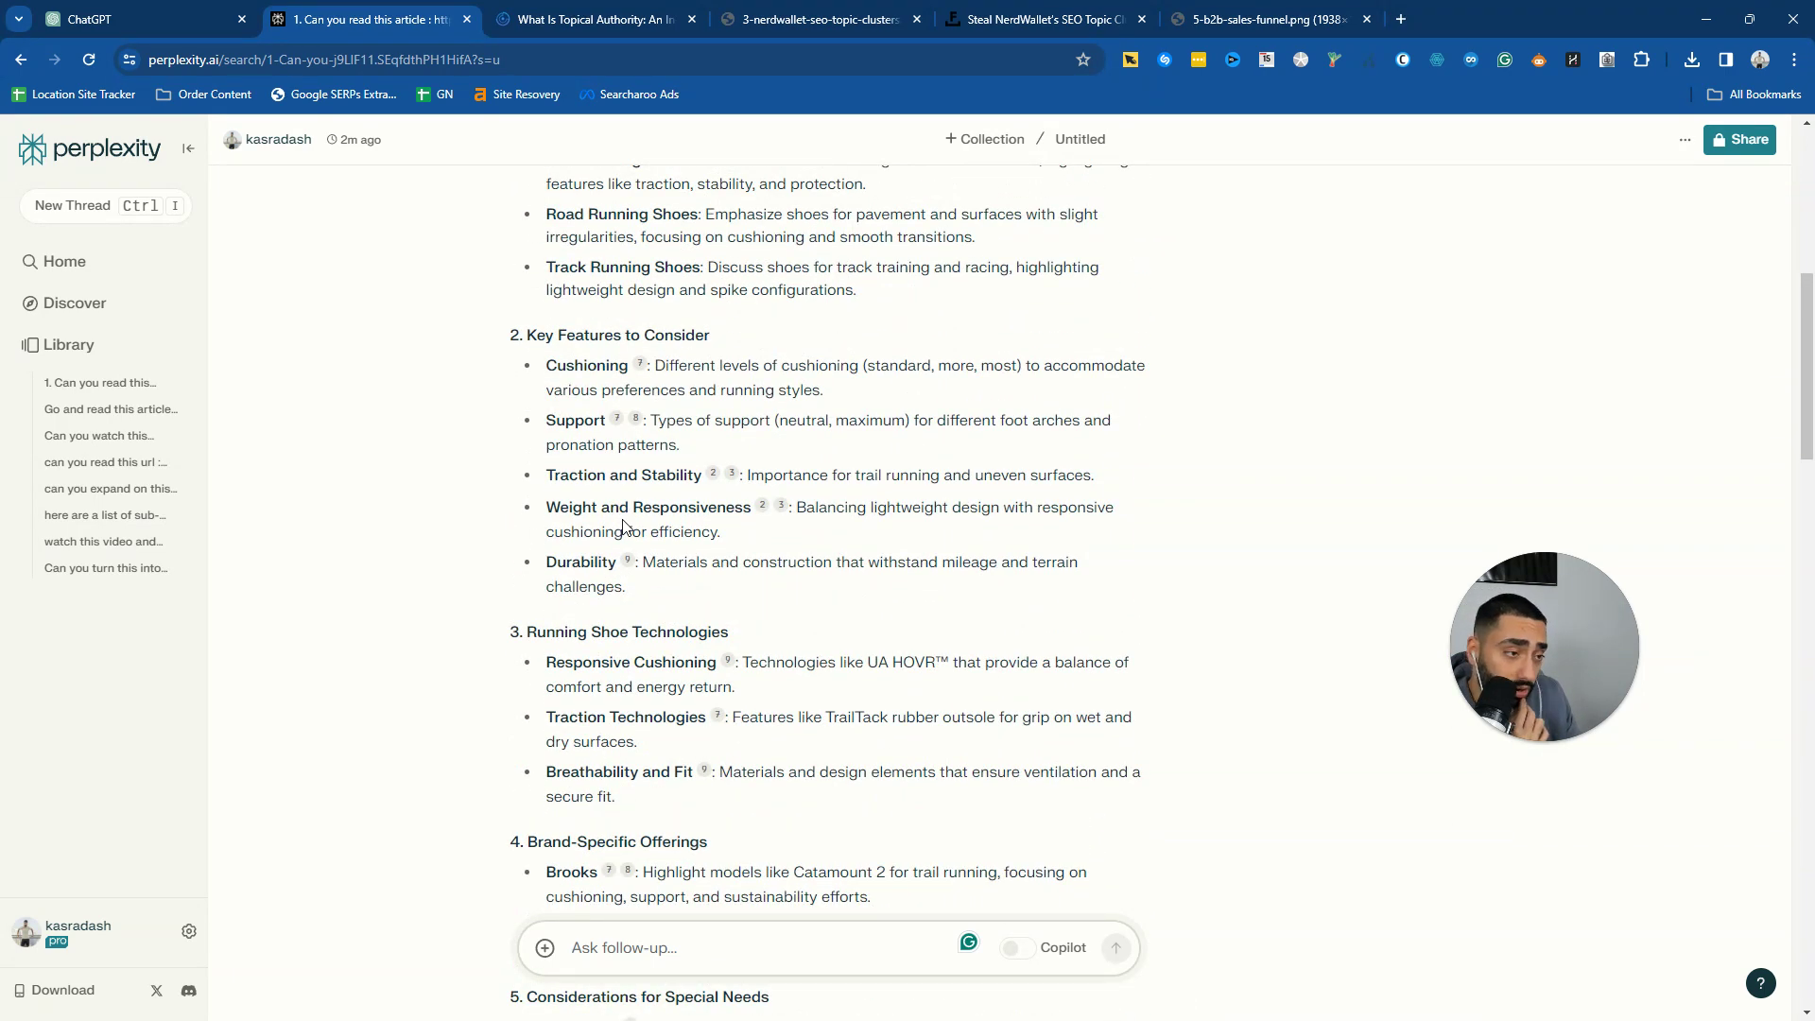
scroll(623, 527, "up", 1)
scroll(624, 525, "up", 1)
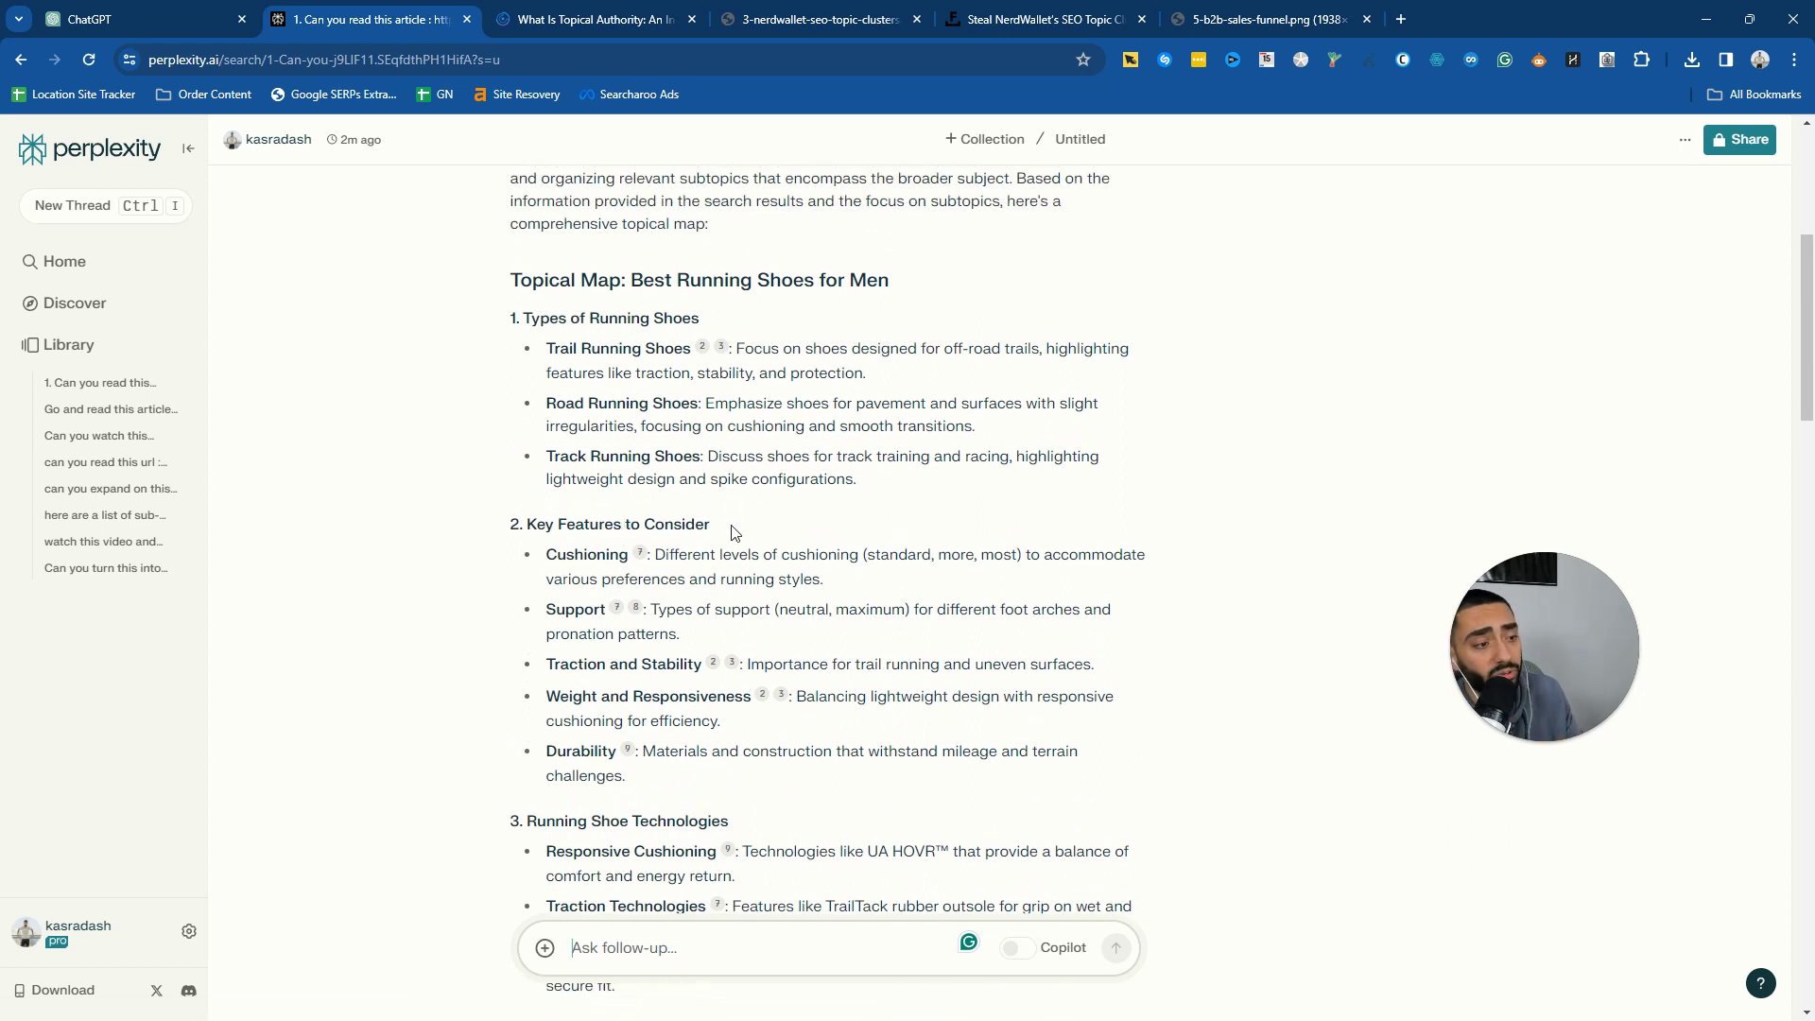
scroll(733, 532, "down", 1)
mouse_move(642, 185)
left_mouse_down()
mouse_move(847, 185)
mouse_move(675, 185)
left_mouse_up()
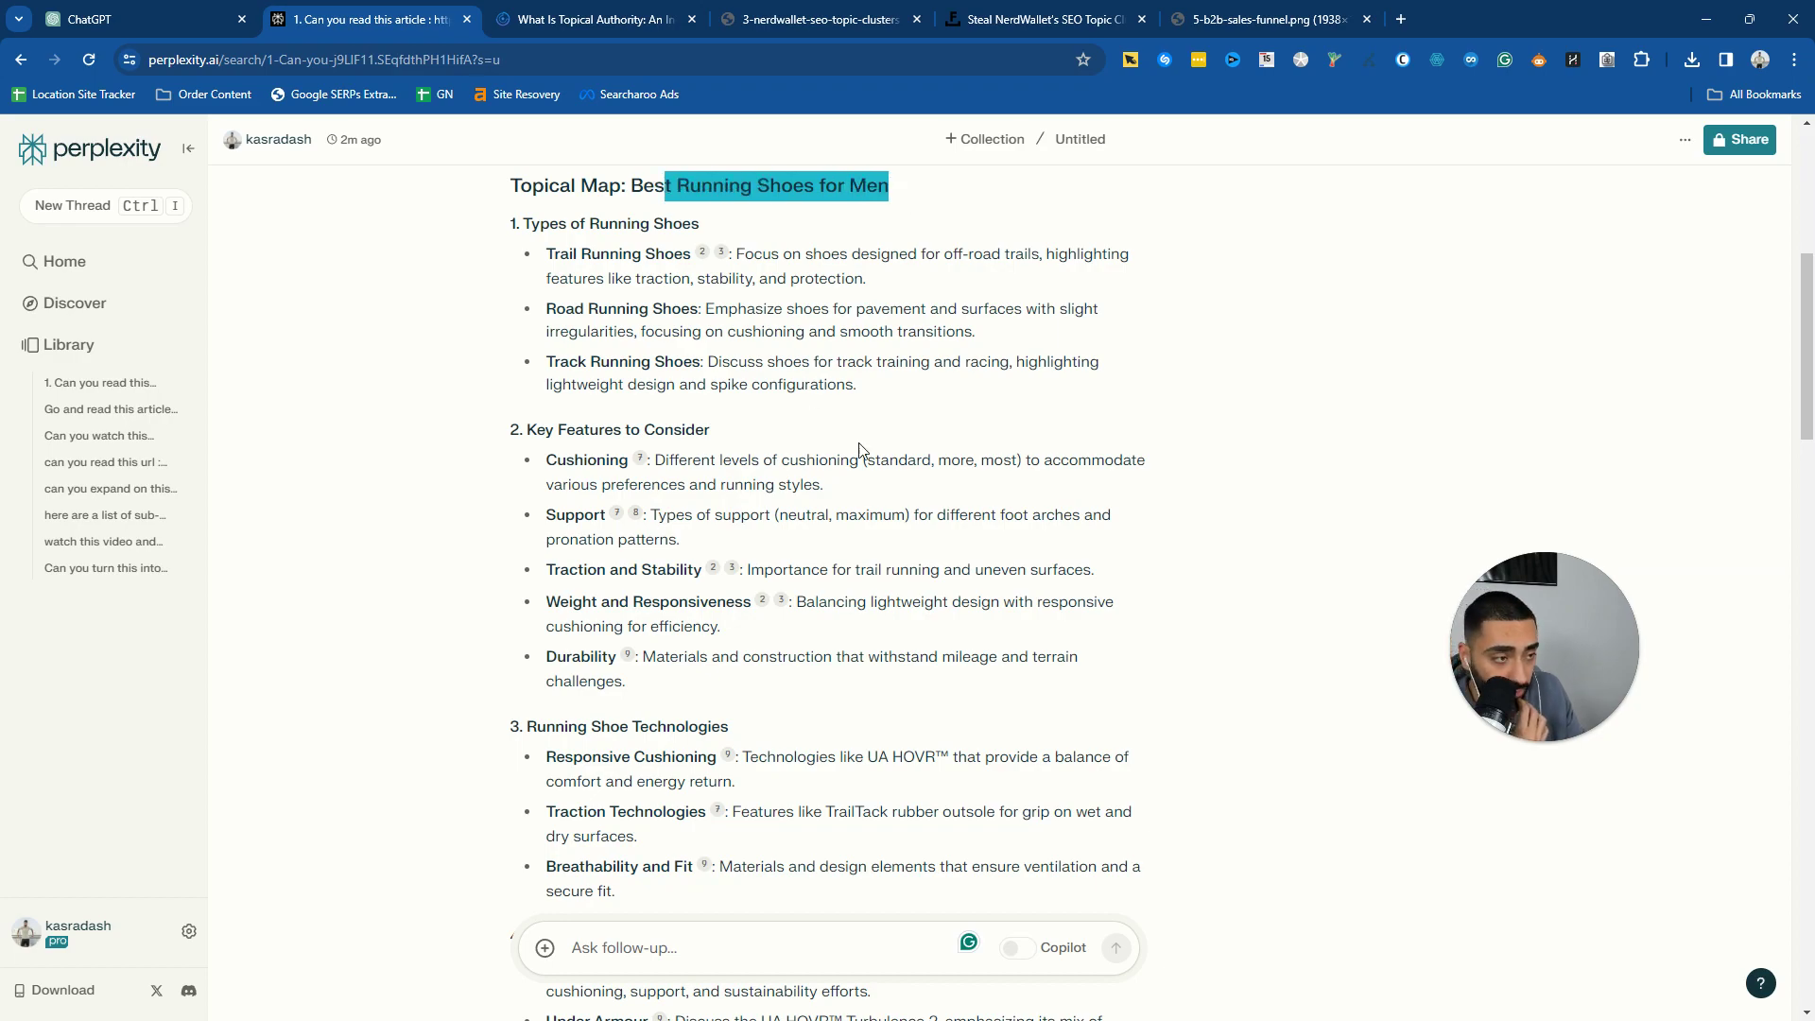
scroll(677, 532, "down", 7)
scroll(677, 532, "down", 12)
scroll(682, 520, "down", 2)
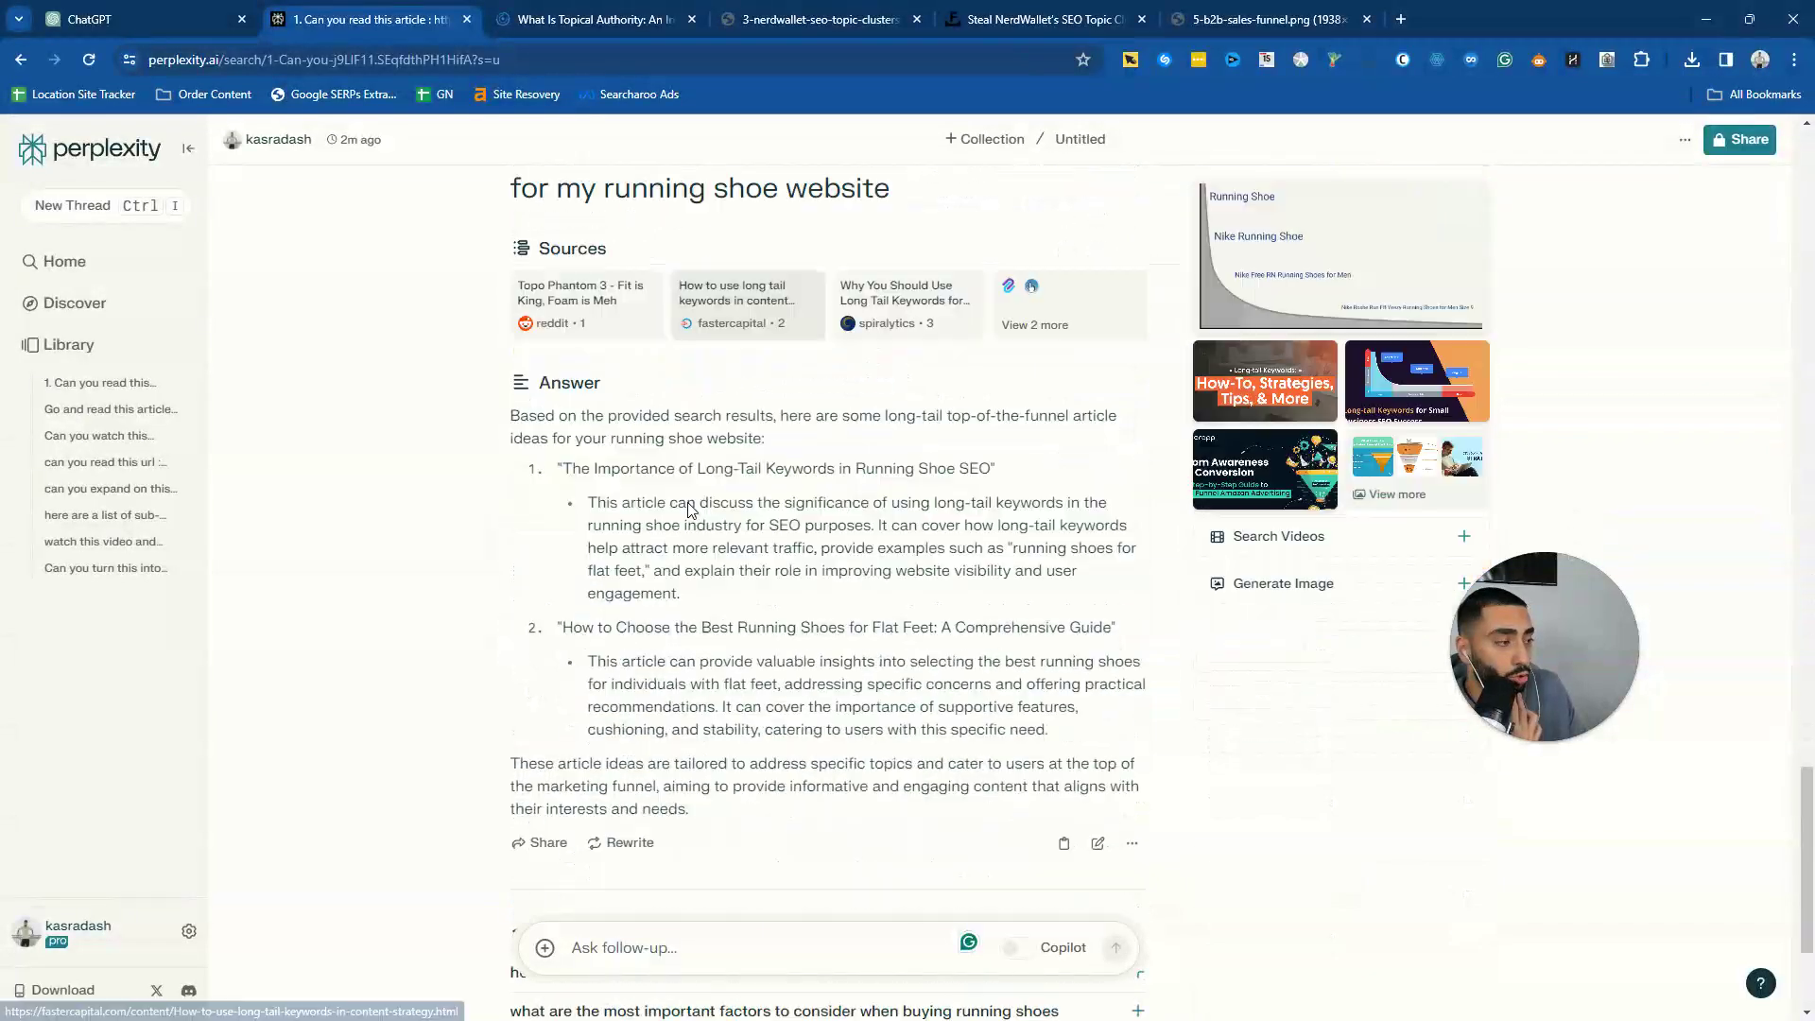
scroll(689, 500, "down", 3)
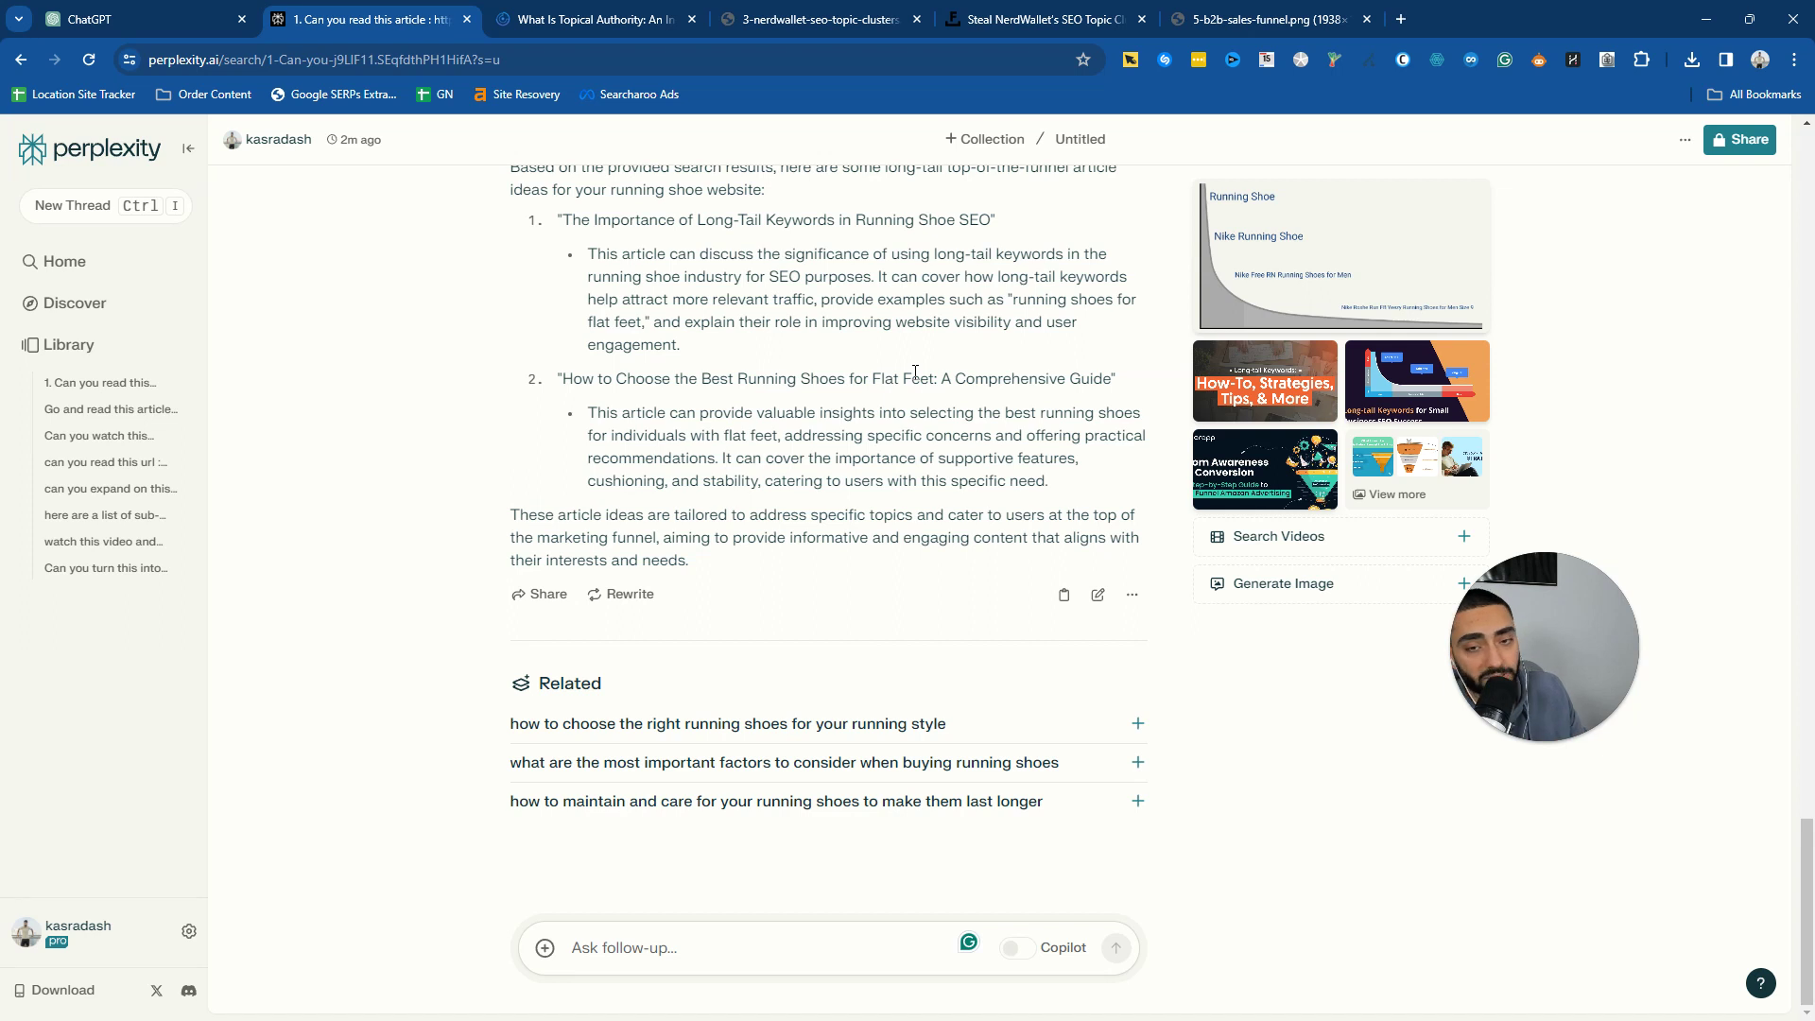